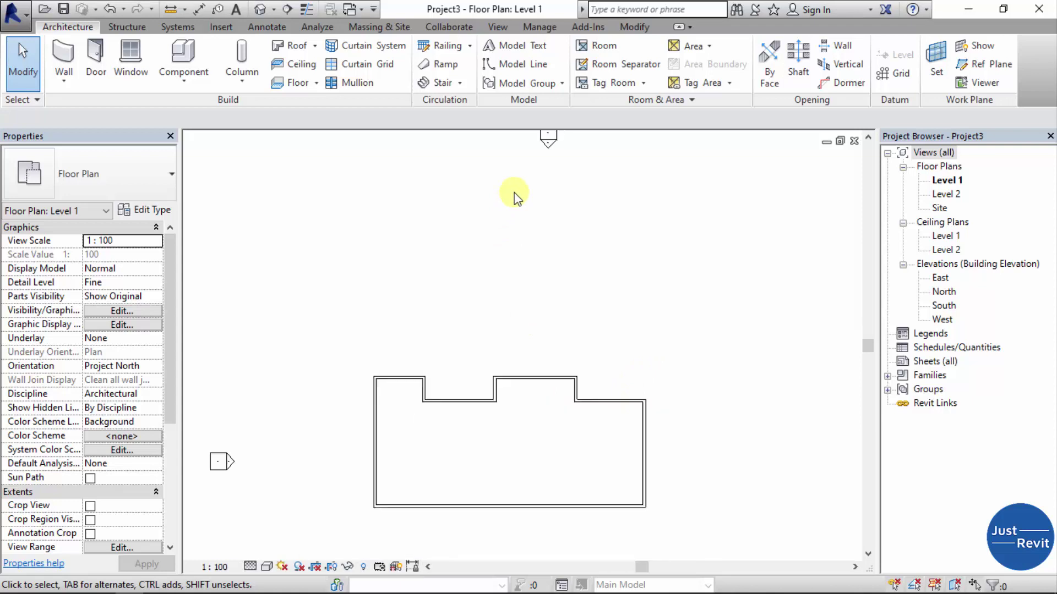
Step: Start an aligned dimension that prefers Wall faces and picks Individual References
{"action": "scroll", "coordinate": [517, 198], "scroll_direction": "down", "scroll_amount": 1}
{"action": "left_click", "coordinate": [277, 29]}
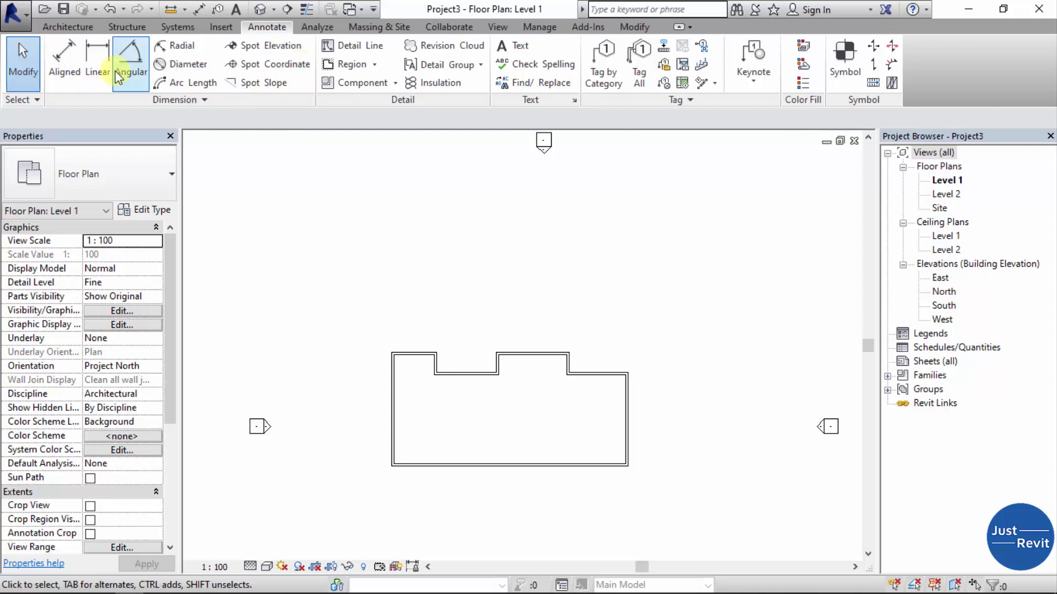
{"action": "left_click", "coordinate": [64, 64]}
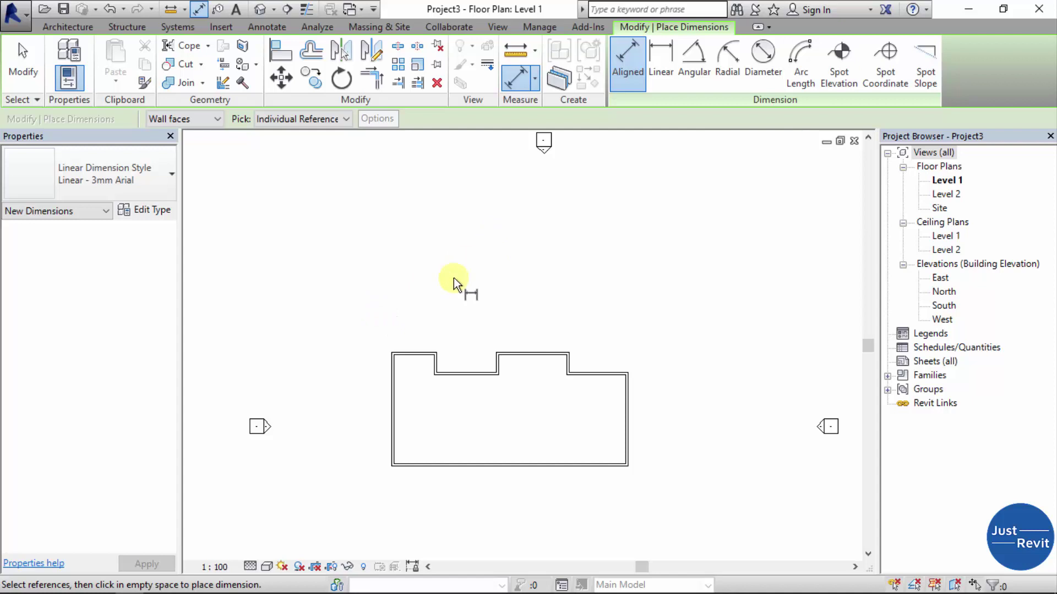
{"action": "scroll", "coordinate": [444, 339], "scroll_direction": "up", "scroll_amount": 3}
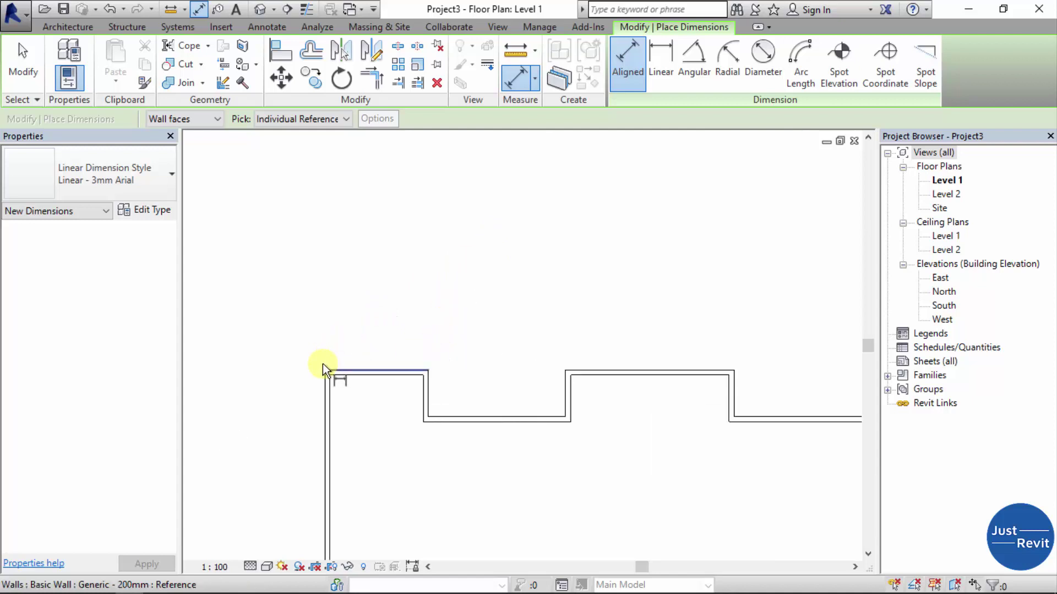
{"action": "scroll", "coordinate": [319, 372], "scroll_direction": "up", "scroll_amount": 3}
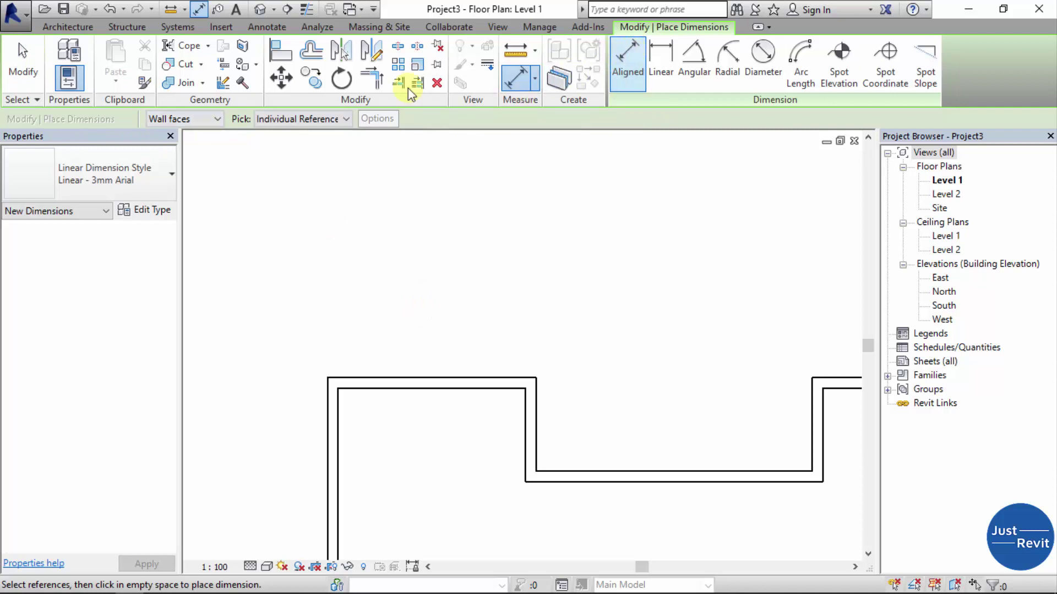
{"action": "left_click", "coordinate": [212, 122]}
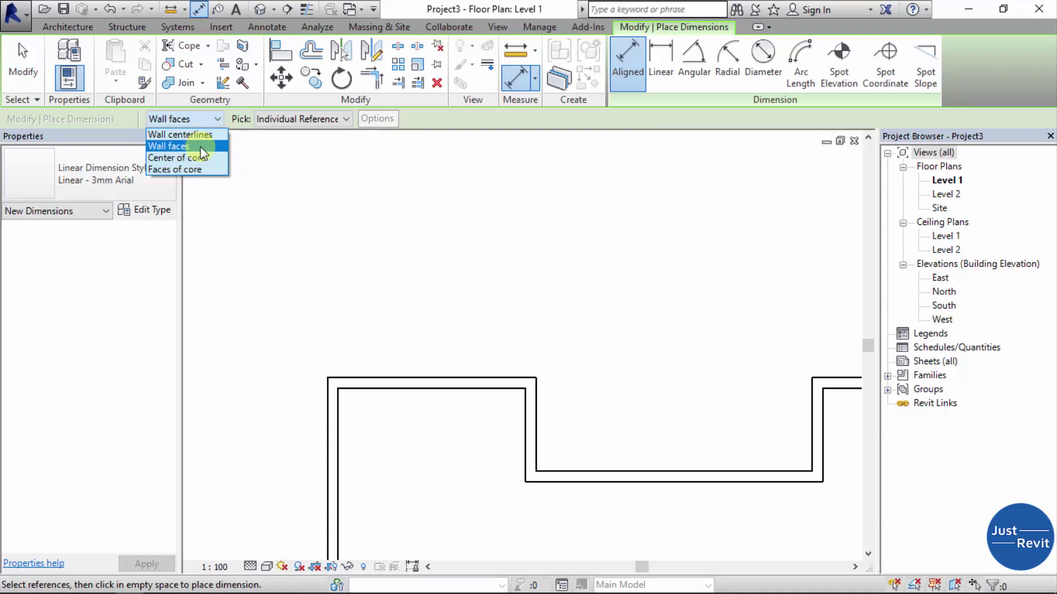
{"action": "left_click", "coordinate": [203, 146]}
{"action": "left_click", "coordinate": [277, 124]}
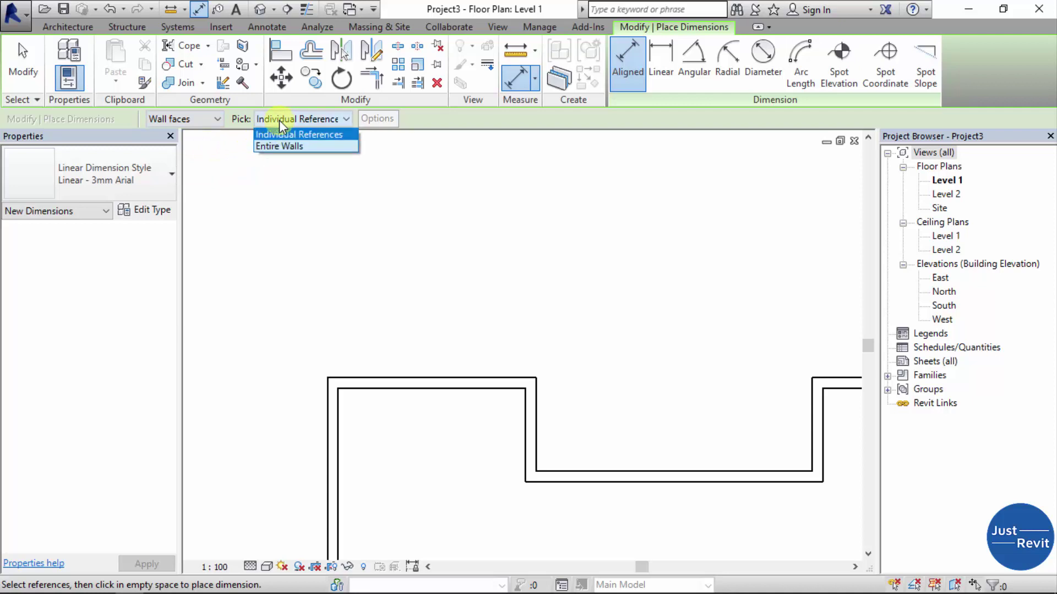
{"action": "left_click", "coordinate": [292, 138]}
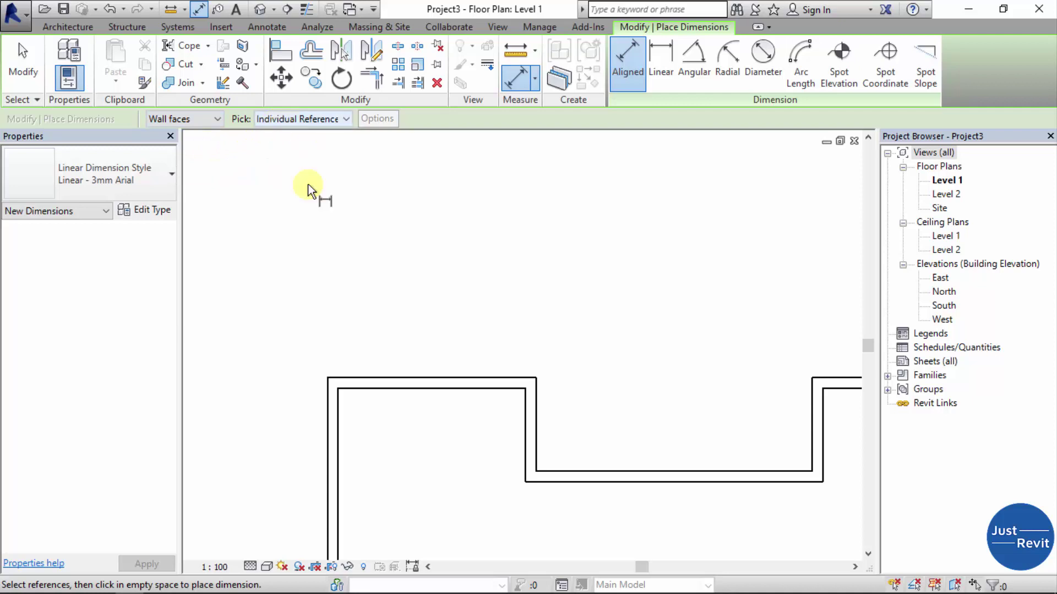
Step: Place an aligned dimension above the building's upper-left wall segment, measured between its outer wall faces
{"action": "left_click", "coordinate": [329, 393]}
{"action": "scroll", "coordinate": [529, 399], "scroll_direction": "up", "scroll_amount": 2}
{"action": "left_click", "coordinate": [543, 394]}
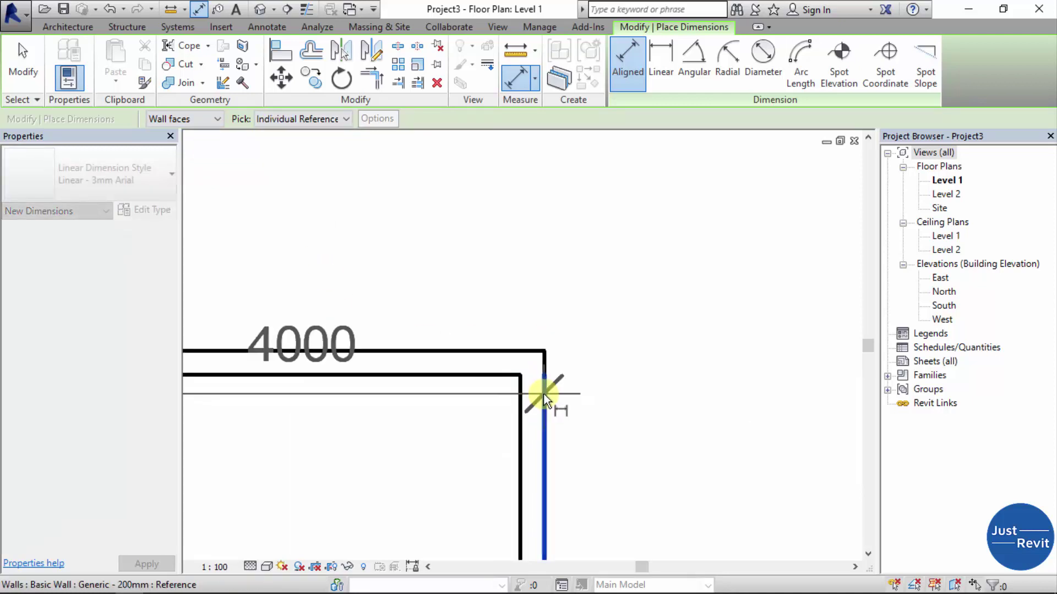
{"action": "scroll", "coordinate": [543, 394], "scroll_direction": "down", "scroll_amount": 2}
{"action": "left_click", "coordinate": [480, 328]}
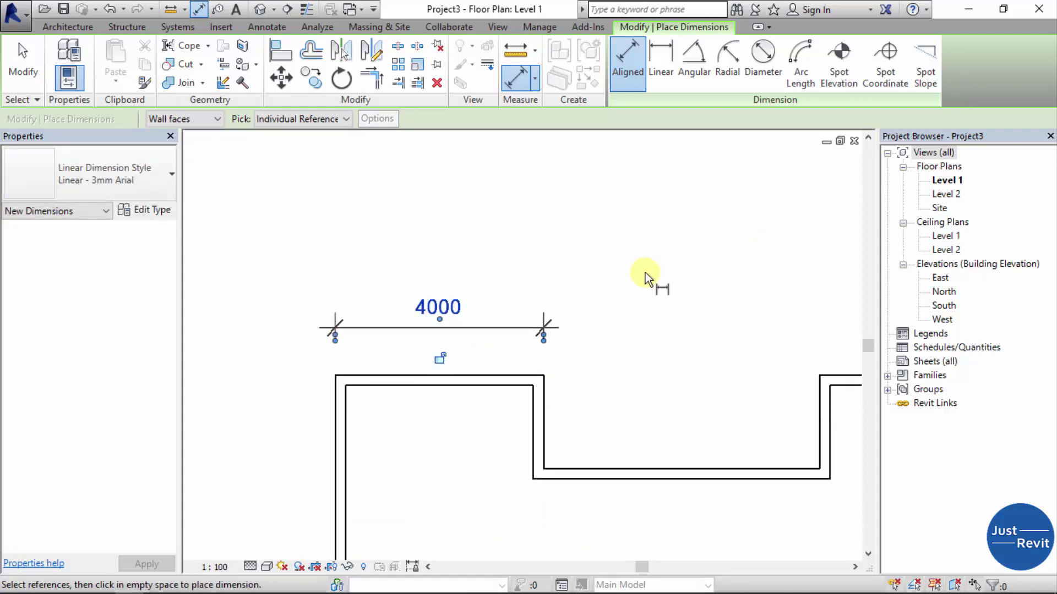
{"action": "key", "text": "Escape"}
{"action": "key", "text": "Escape"}
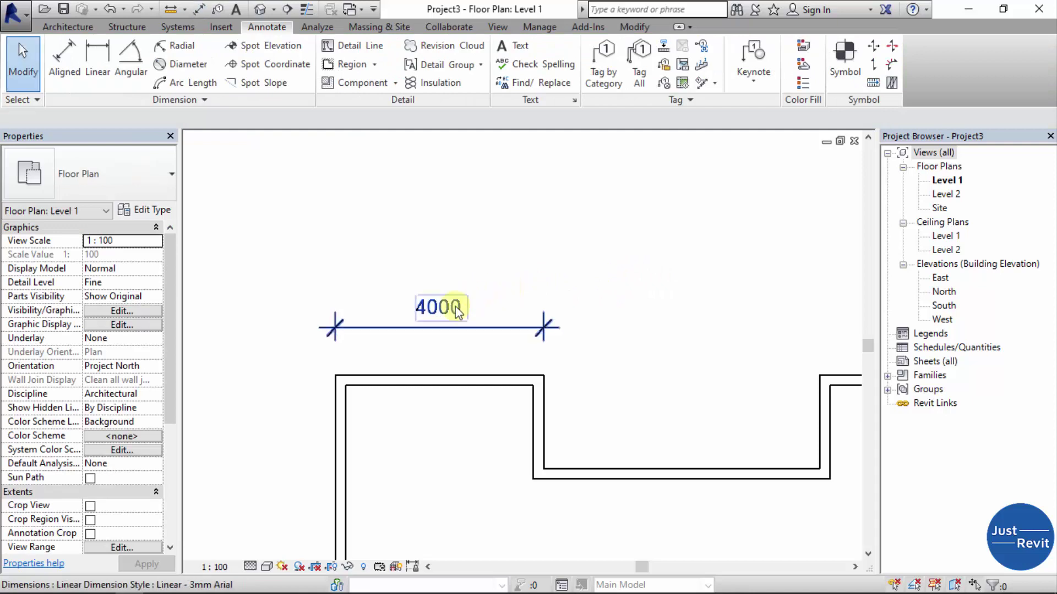
Step: Duplicate the placed dimension's type as "Dimension Style 1" and apply it
{"action": "left_click", "coordinate": [443, 314]}
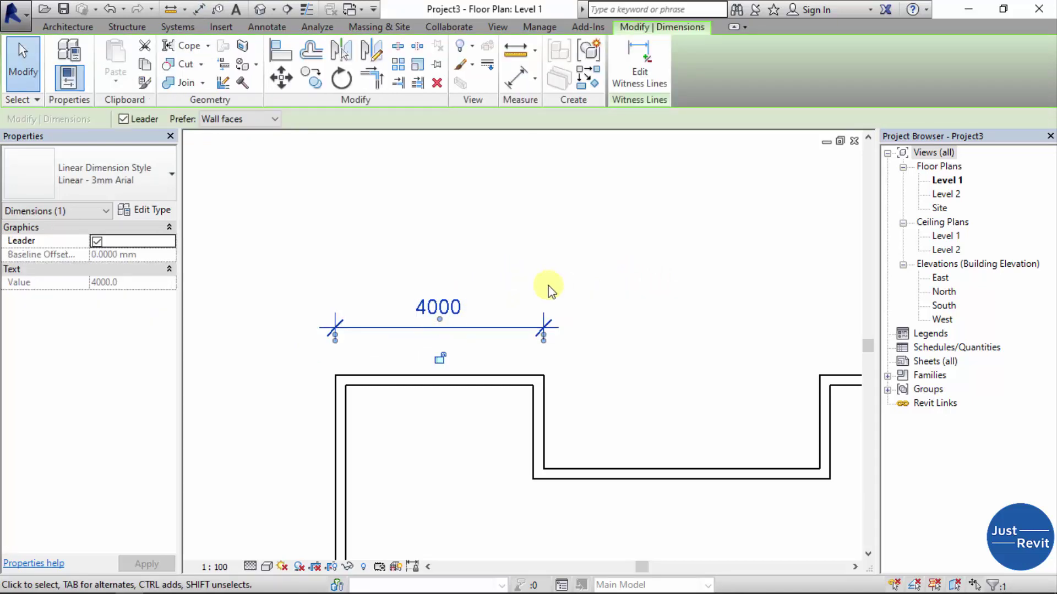
{"action": "left_click", "coordinate": [147, 214]}
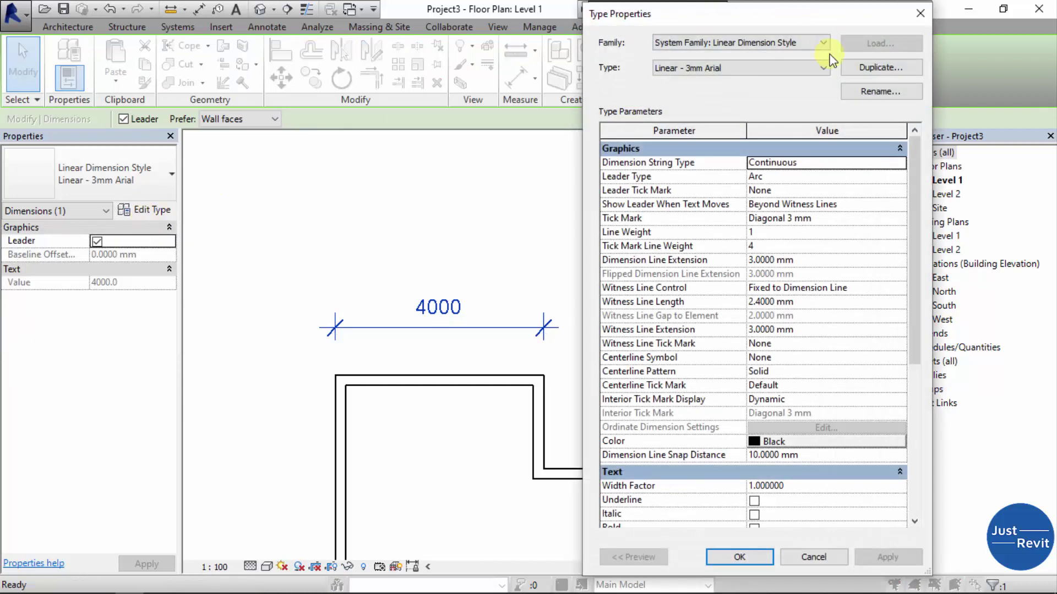
{"action": "left_click", "coordinate": [861, 69]}
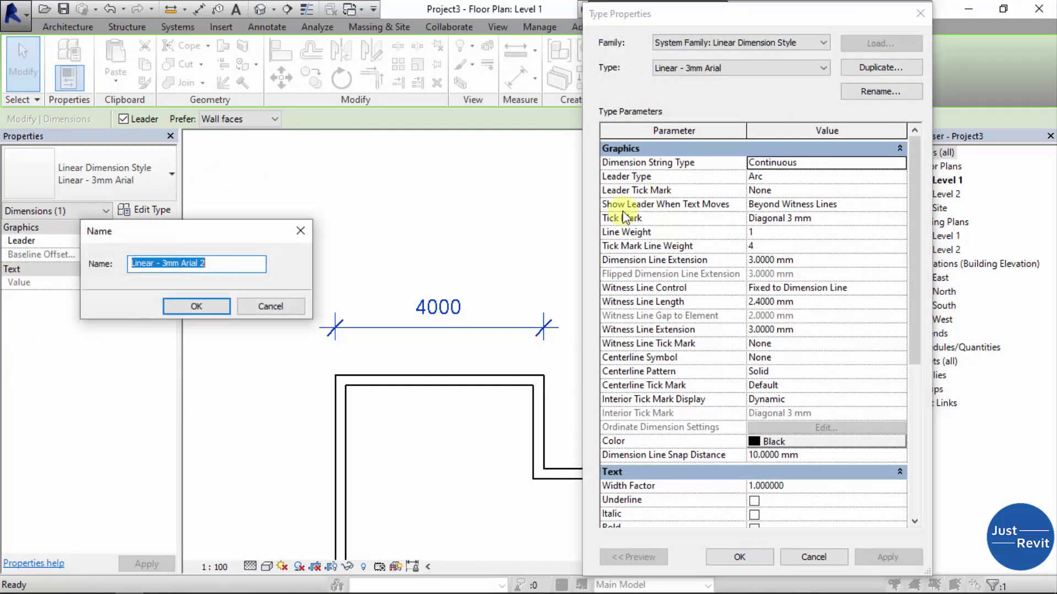
{"action": "type", "text": "Dimension Style 1"}
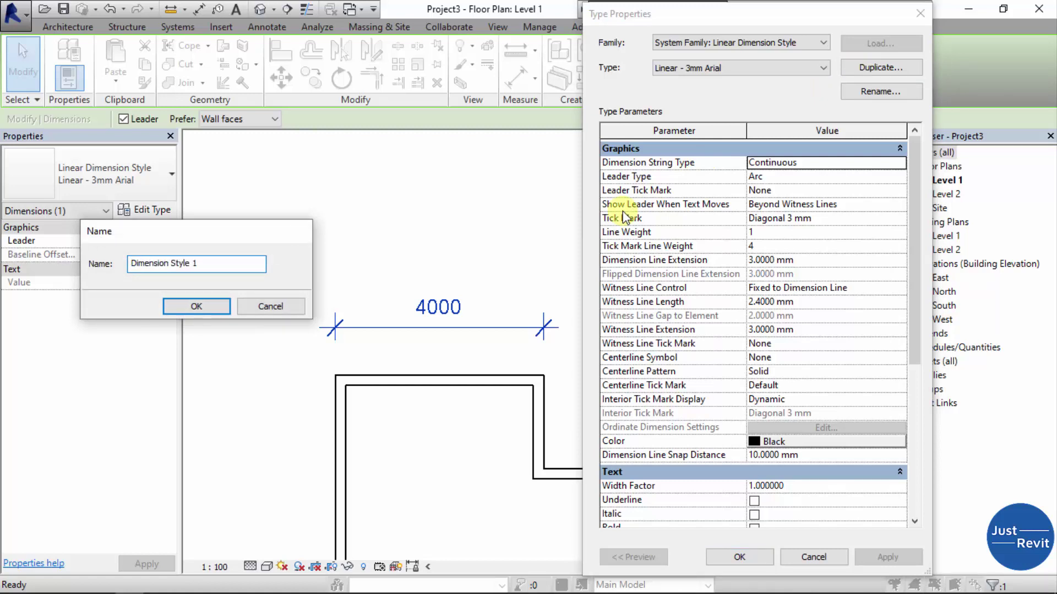
{"action": "key", "text": "Return"}
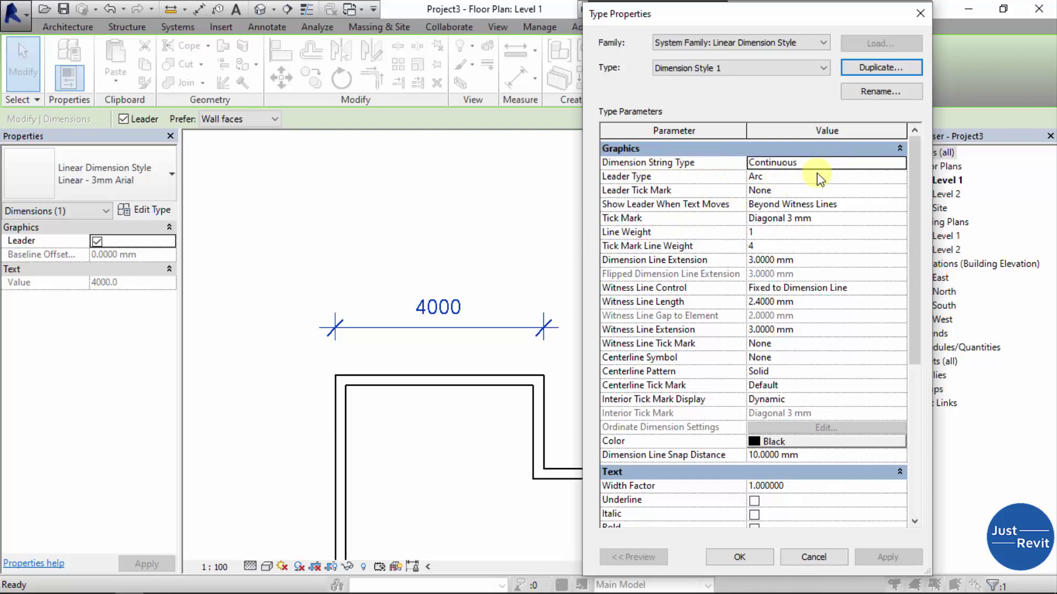
{"action": "left_click", "coordinate": [740, 559]}
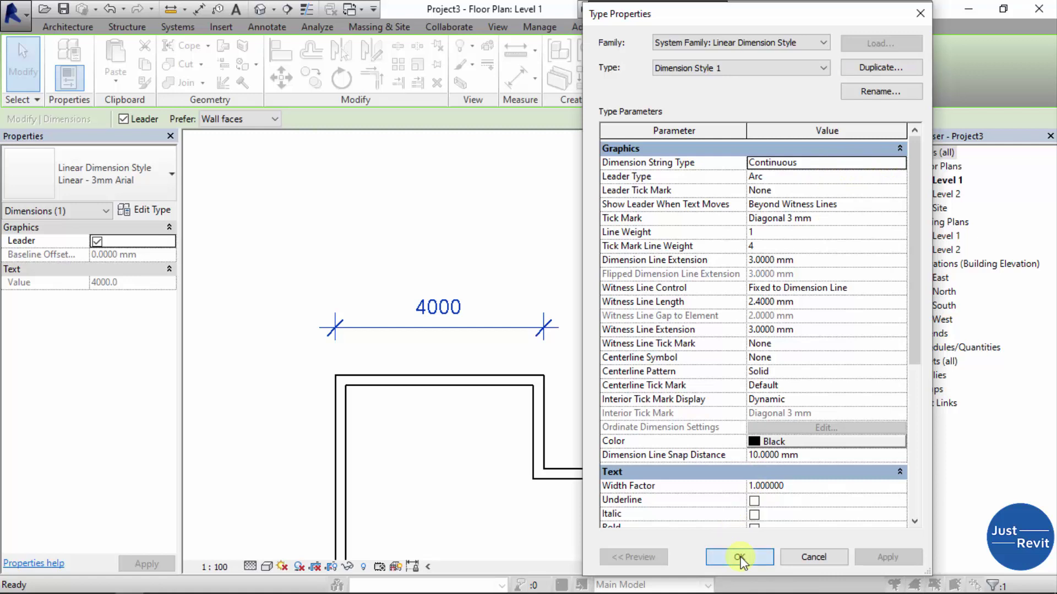
Step: Extend the dimension's witness lines to the remaining outer wall faces along the building's upper side, up to its right end
{"action": "middle_click_drag", "start_coordinate": [586, 344], "coordinate": [491, 302]}
{"action": "scroll", "coordinate": [491, 302], "scroll_direction": "down", "scroll_amount": 2}
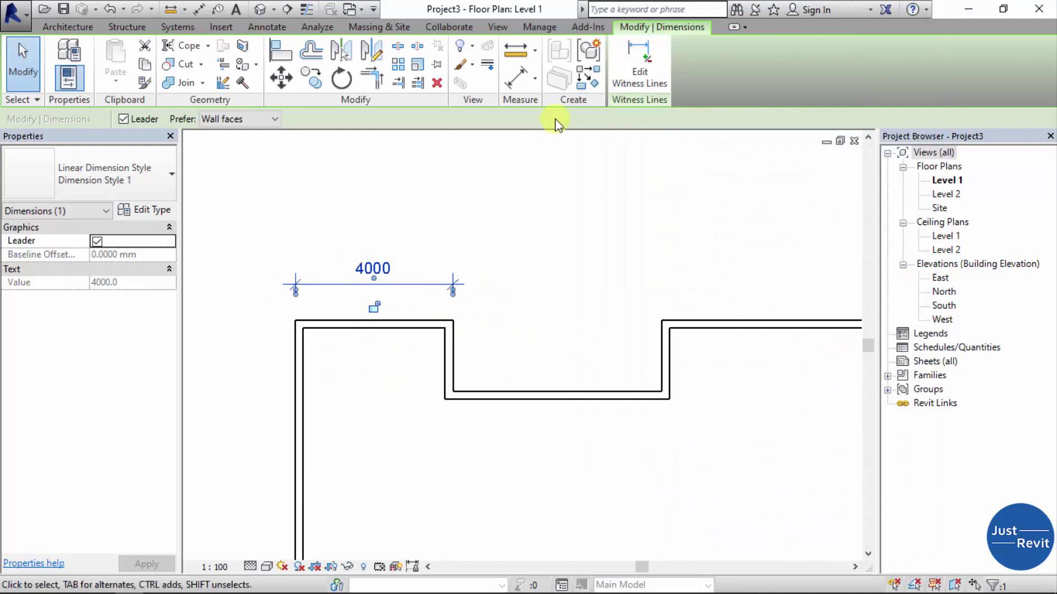
{"action": "left_click", "coordinate": [638, 81]}
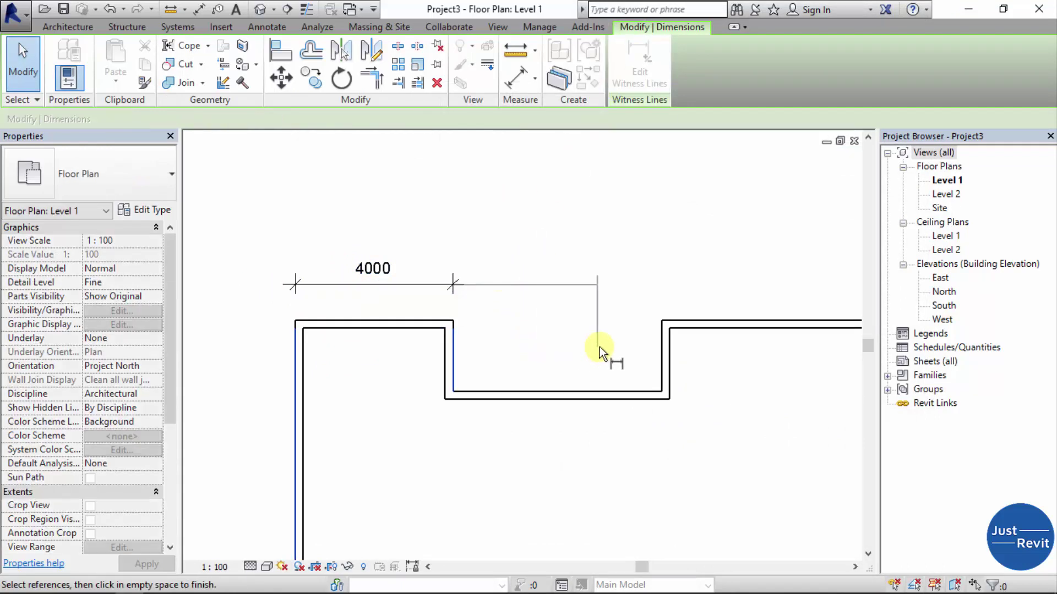
{"action": "left_click", "coordinate": [660, 319]}
{"action": "middle_click_drag", "start_coordinate": [658, 316], "coordinate": [459, 344]}
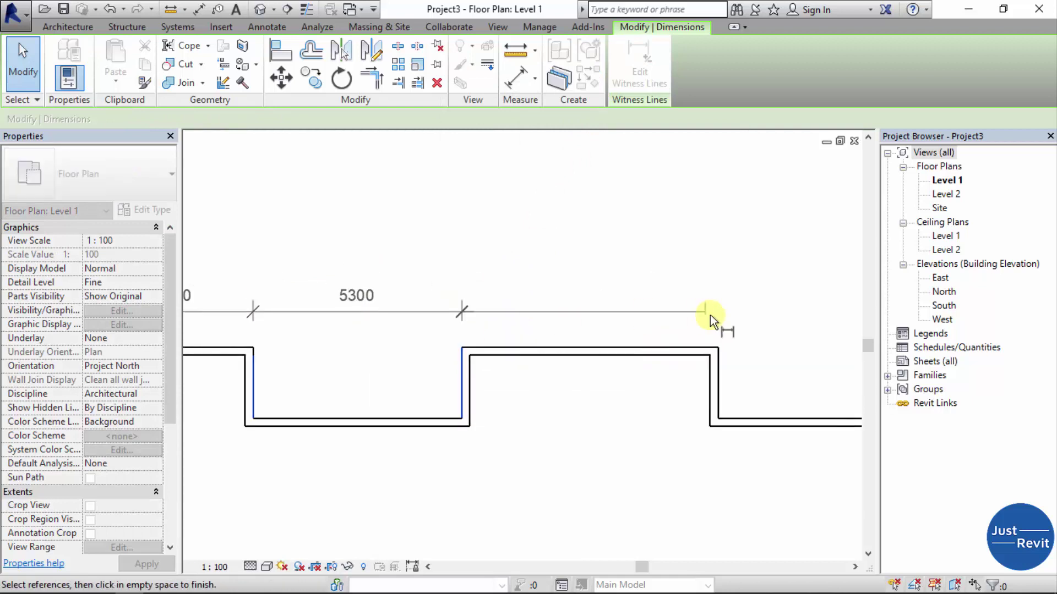
{"action": "left_click", "coordinate": [724, 364]}
{"action": "middle_click_drag", "start_coordinate": [750, 354], "coordinate": [389, 370]}
{"action": "left_click", "coordinate": [602, 438]}
{"action": "left_click", "coordinate": [537, 382]}
{"action": "scroll", "coordinate": [745, 363], "scroll_direction": "down", "scroll_amount": 4}
{"action": "mouse_move", "coordinate": [423, 253]}
{"action": "middle_mouse_down"}
{"action": "mouse_move", "coordinate": [522, 249]}
{"action": "mouse_move", "coordinate": [427, 259]}
{"action": "middle_mouse_up"}
{"action": "left_click", "coordinate": [522, 249]}
Step: Set the dimension string type of Dimension Style 1 to Baseline and apply it
{"action": "scroll", "coordinate": [566, 271], "scroll_direction": "up", "scroll_amount": 1}
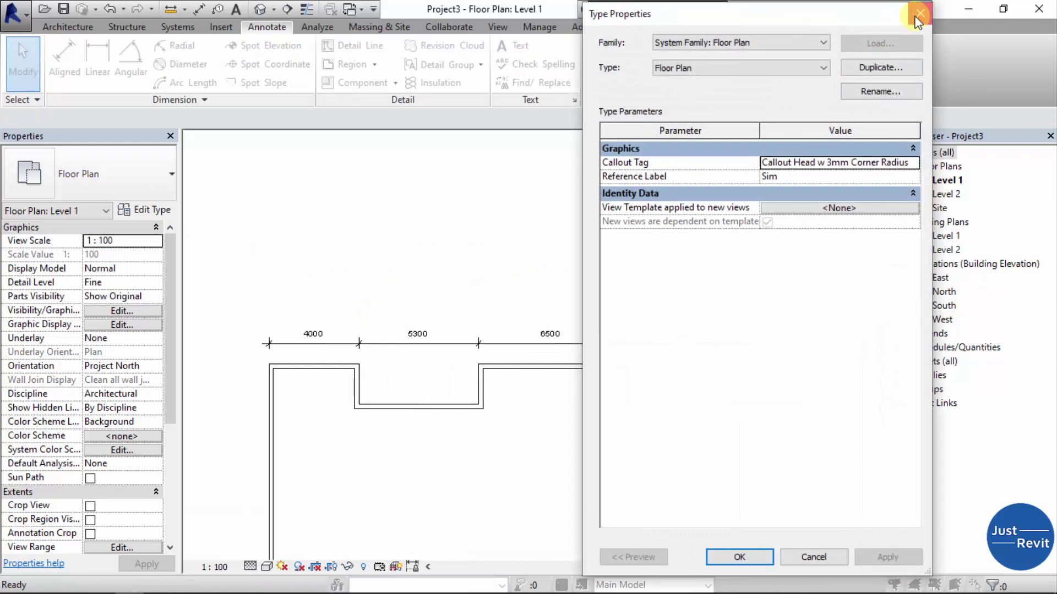
{"action": "left_click", "coordinate": [915, 10]}
{"action": "left_click", "coordinate": [412, 344]}
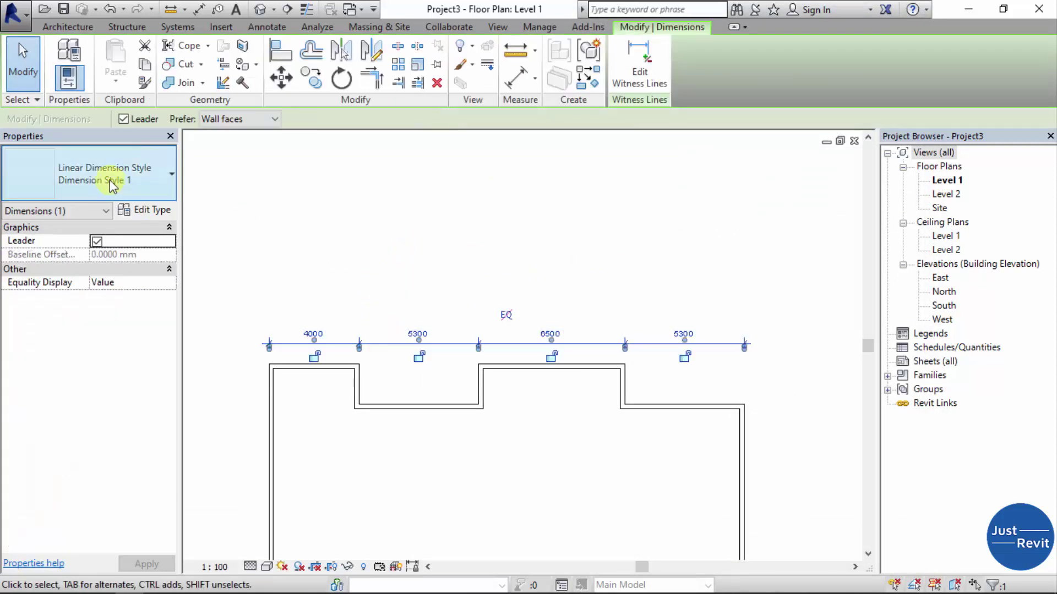
{"action": "left_click", "coordinate": [159, 217]}
{"action": "left_click_drag", "start_coordinate": [772, 14], "coordinate": [866, 22]}
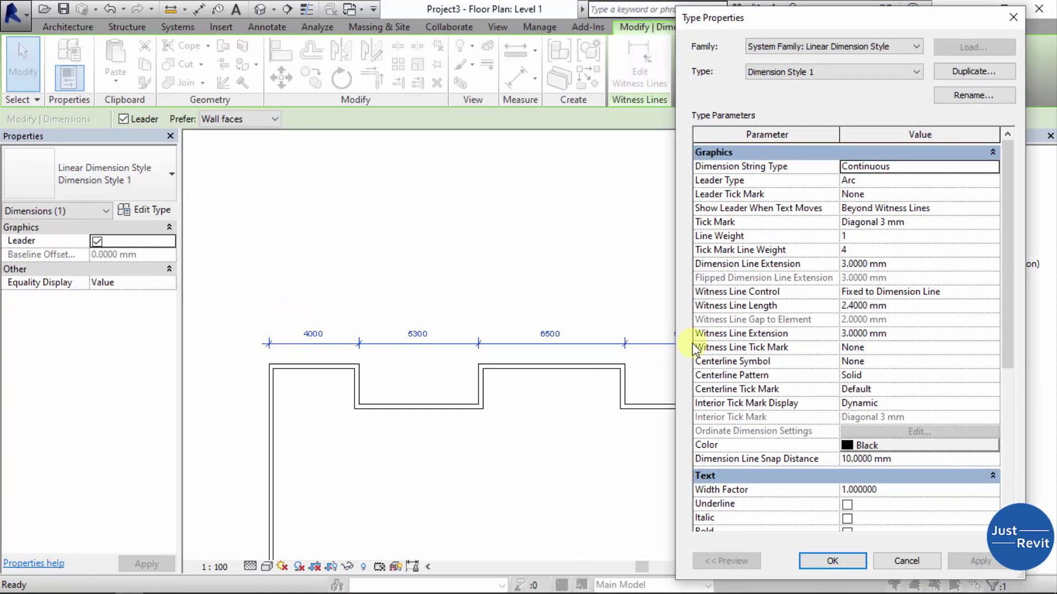
{"action": "left_click", "coordinate": [993, 166]}
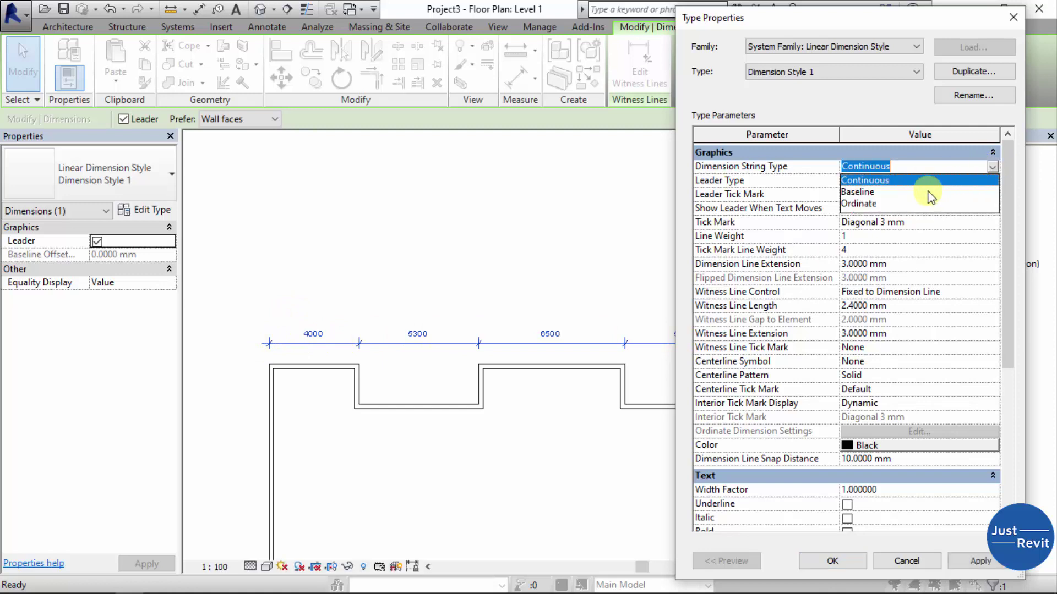
{"action": "left_click", "coordinate": [857, 194]}
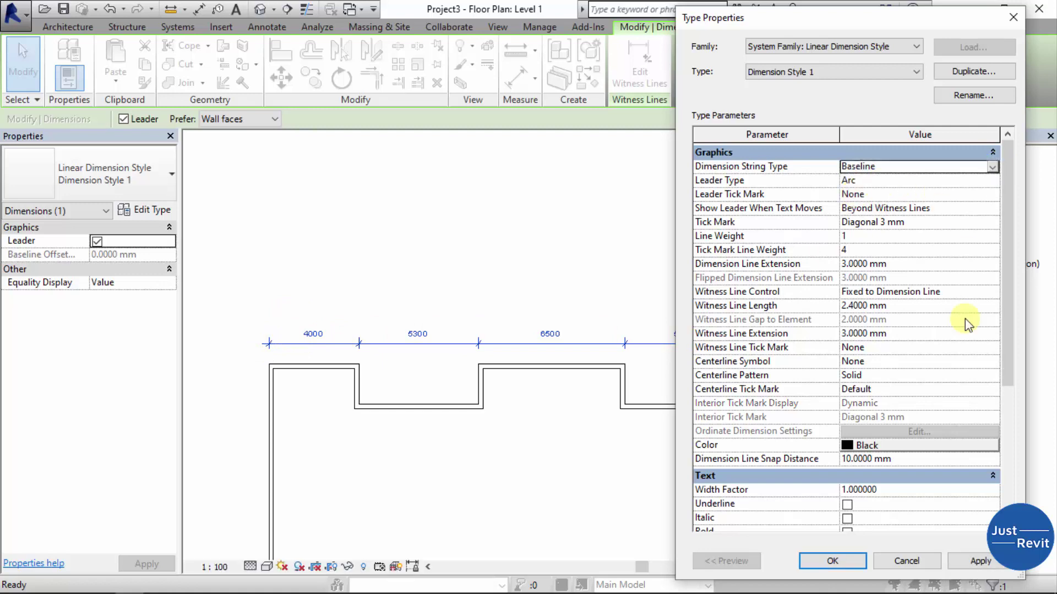
{"action": "left_click", "coordinate": [965, 563]}
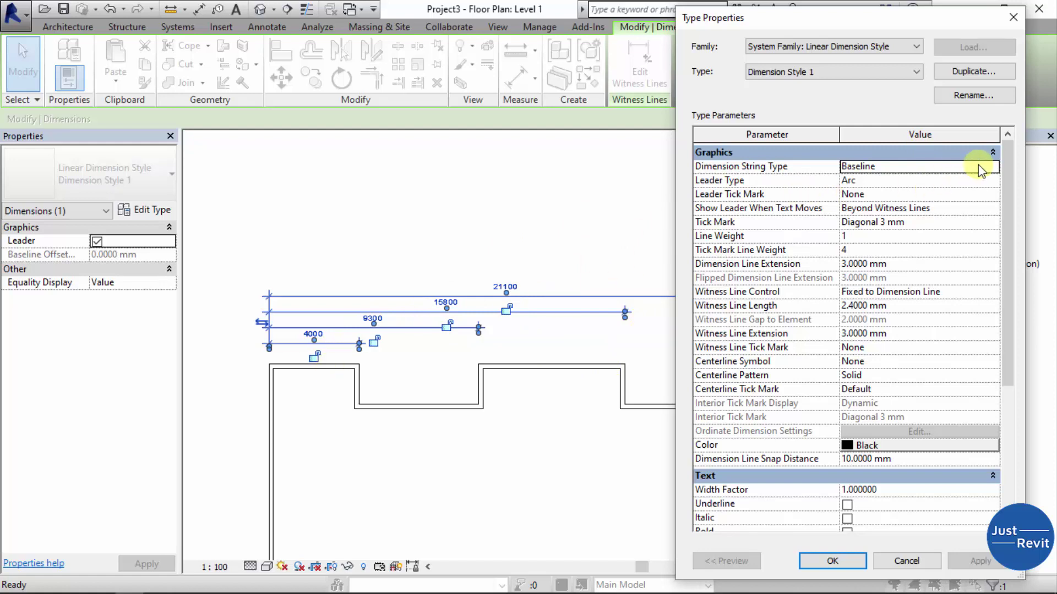
Step: Set the dimension string type of Dimension Style 1 to Ordinate and apply it
{"action": "left_click", "coordinate": [999, 170]}
{"action": "left_click", "coordinate": [860, 203]}
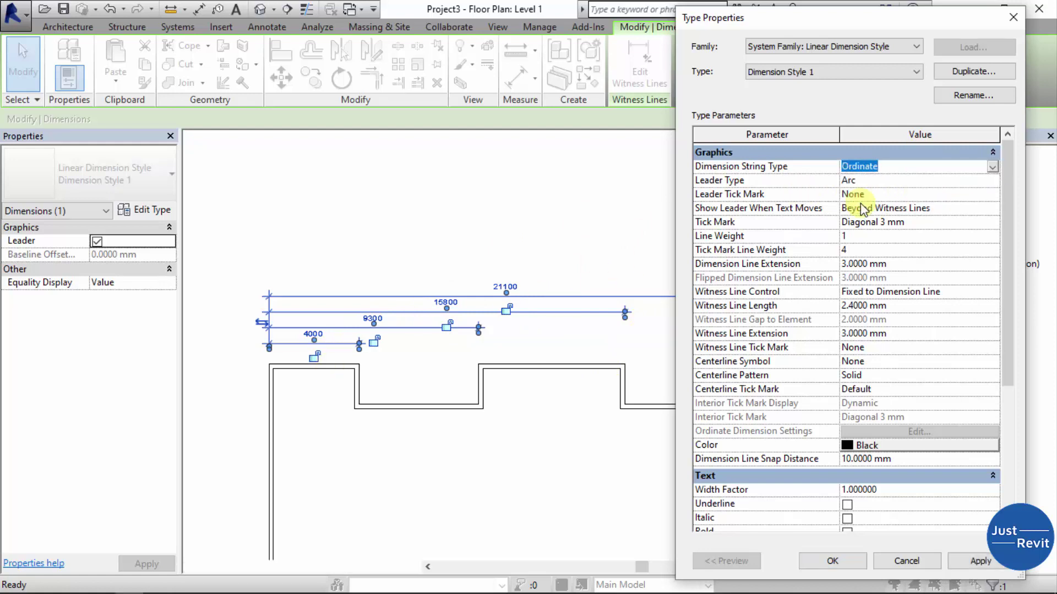
{"action": "left_click", "coordinate": [977, 560]}
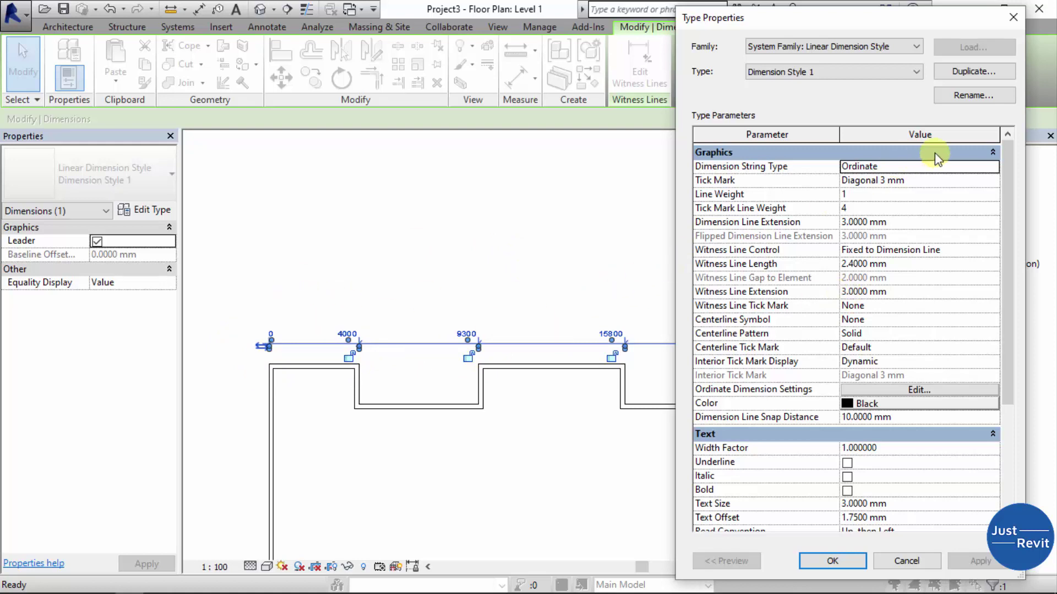
Step: Set the dimension string type of Dimension Style 1 back to Continuous and apply it
{"action": "left_click", "coordinate": [995, 167]}
{"action": "left_click", "coordinate": [993, 167]}
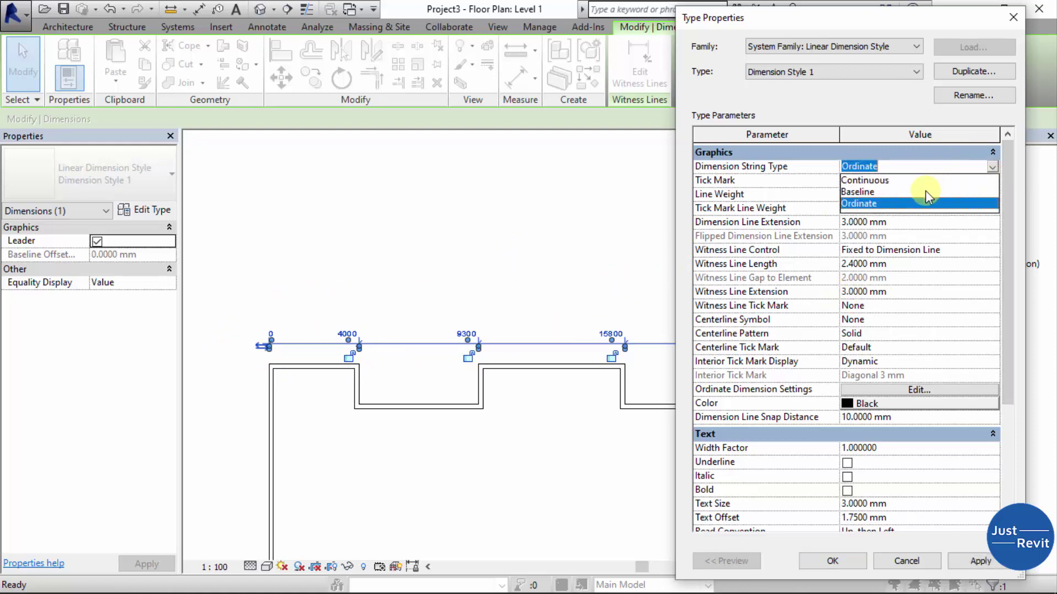
{"action": "left_click", "coordinate": [874, 180]}
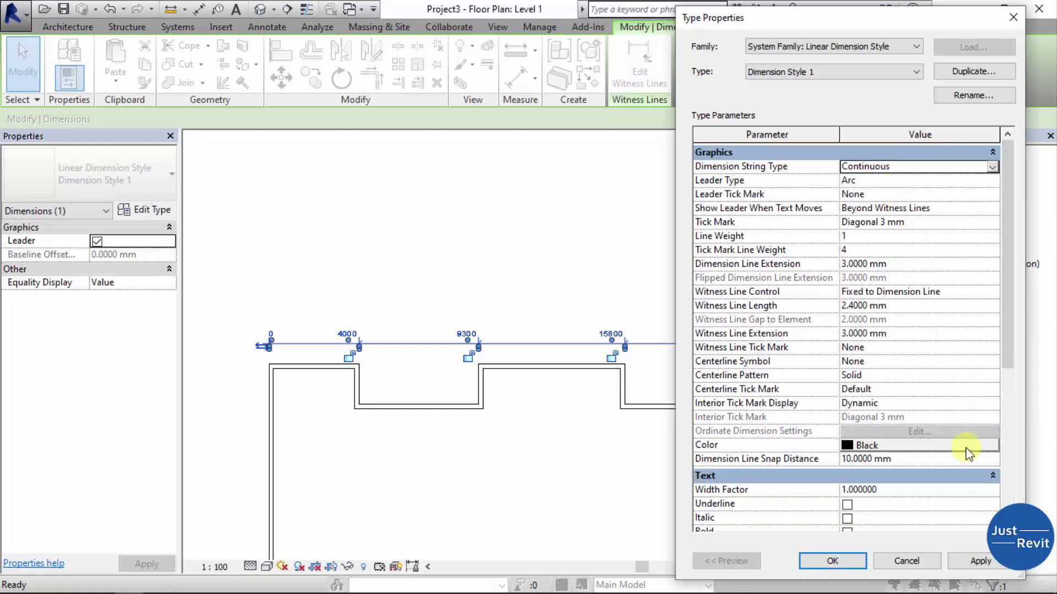
{"action": "left_click", "coordinate": [971, 556]}
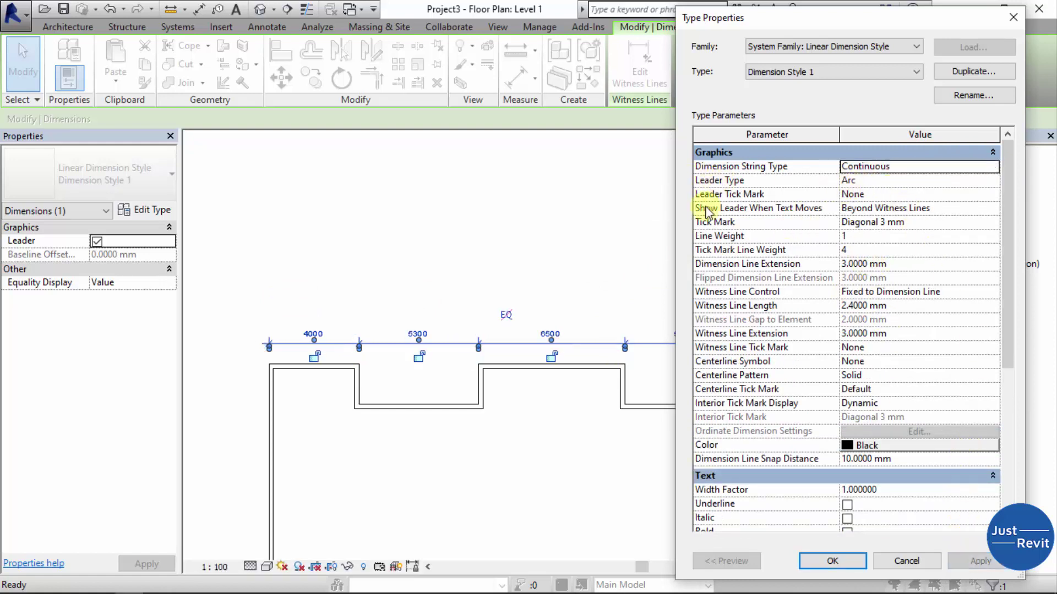
Step: Keep the Arc leader type and move the first segment's dimension text up and right, beyond its witness line
{"action": "left_click", "coordinate": [997, 181]}
{"action": "left_click", "coordinate": [992, 181]}
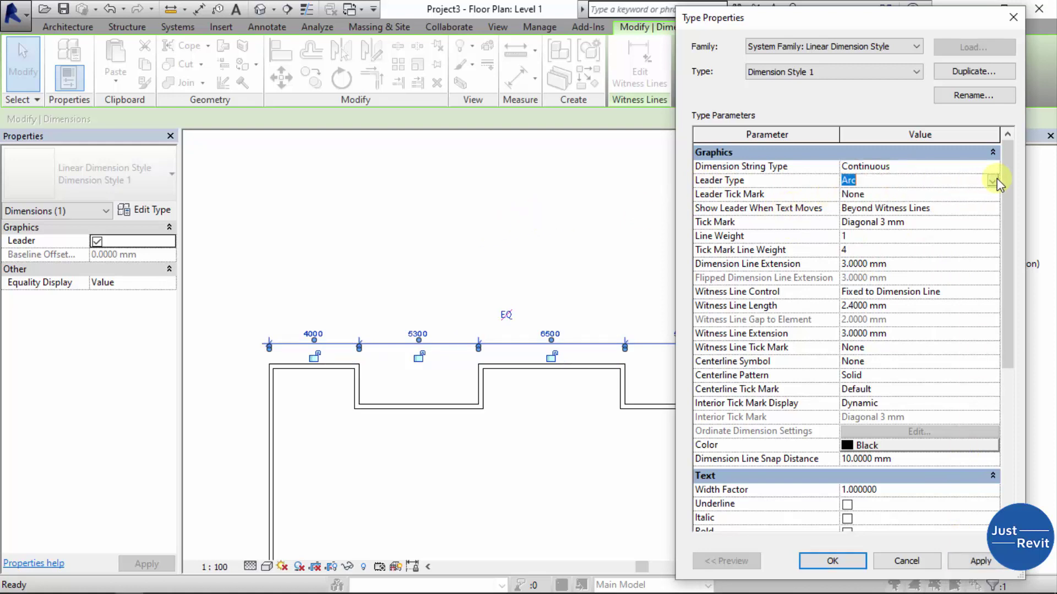
{"action": "left_click", "coordinate": [830, 560]}
{"action": "scroll", "coordinate": [306, 359], "scroll_direction": "up", "scroll_amount": 5}
{"action": "middle_click_drag", "start_coordinate": [401, 220], "coordinate": [463, 324]}
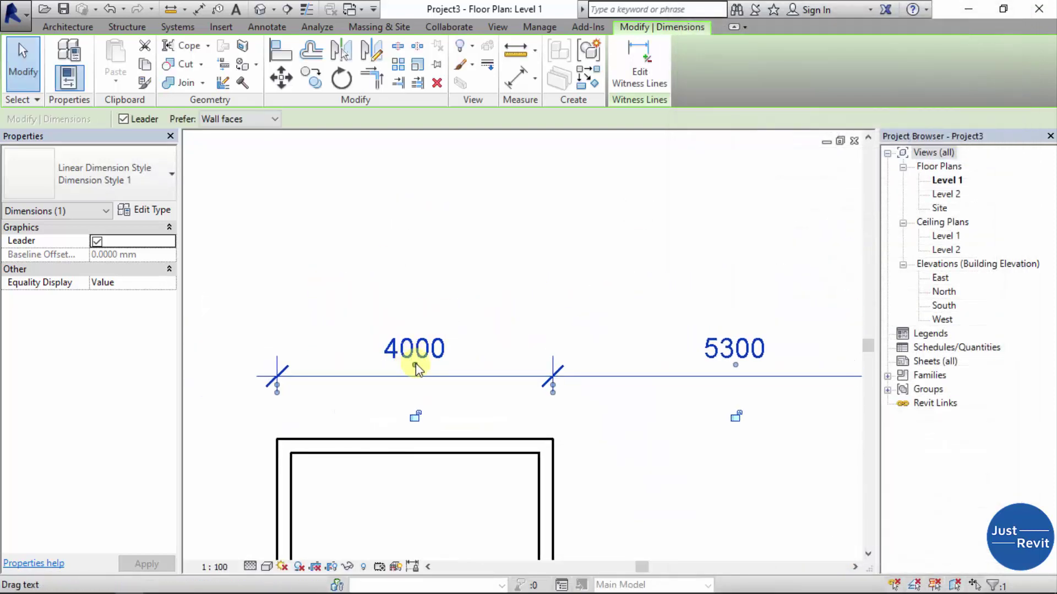
{"action": "mouse_move", "coordinate": [413, 352]}
{"action": "left_mouse_down"}
{"action": "mouse_move", "coordinate": [510, 278]}
{"action": "mouse_move", "coordinate": [616, 270]}
{"action": "mouse_move", "coordinate": [552, 283]}
{"action": "left_mouse_up"}
{"action": "left_click", "coordinate": [396, 358]}
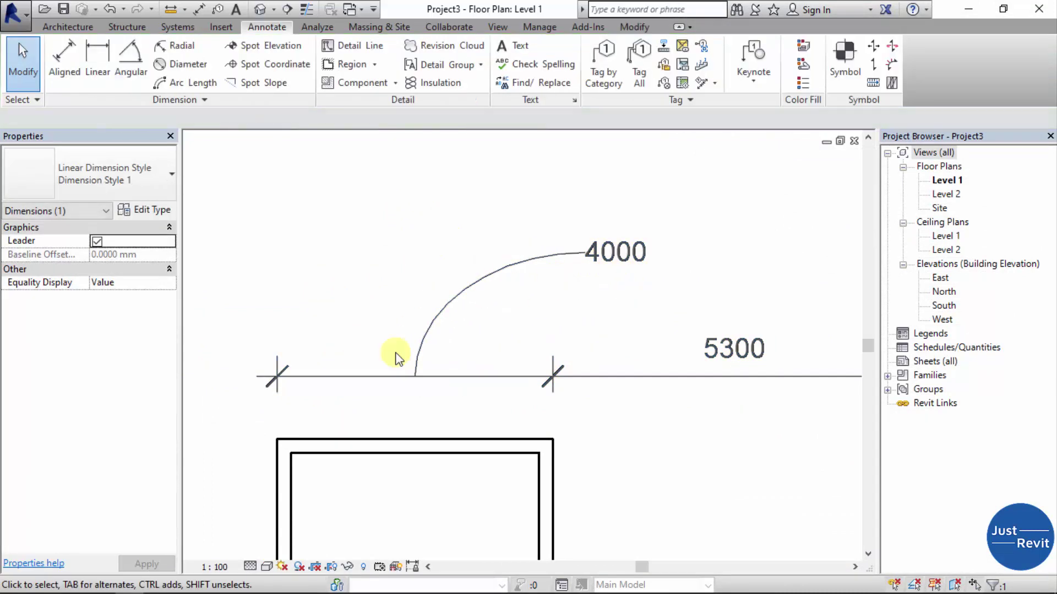
Step: Set the leader type of Dimension Style 1 to Line on the wall dimension string and apply it
{"action": "scroll", "coordinate": [396, 358], "scroll_direction": "down", "scroll_amount": 4}
{"action": "scroll", "coordinate": [440, 350], "scroll_direction": "up", "scroll_amount": 2}
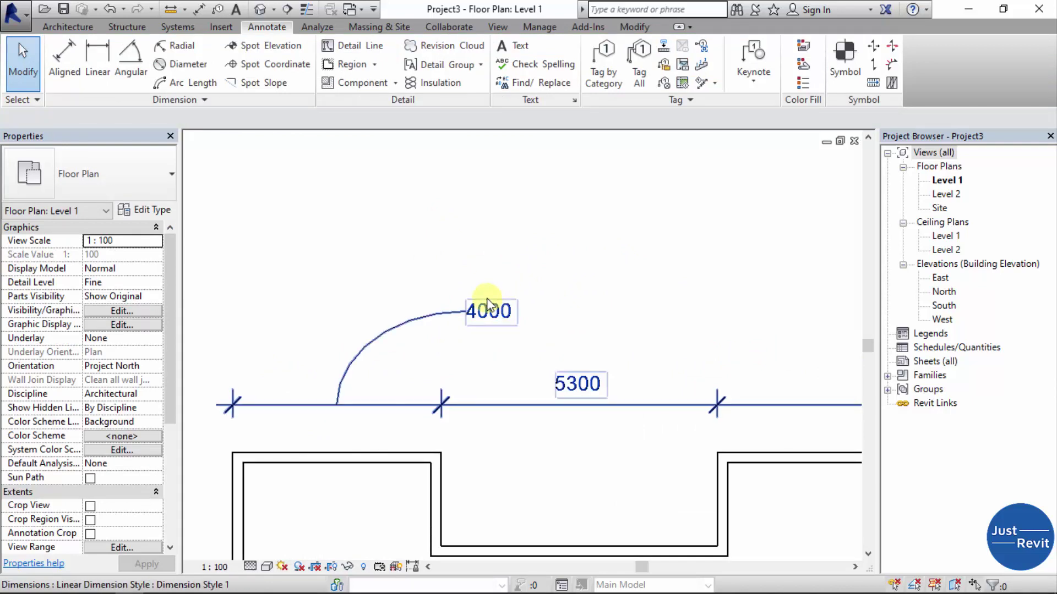
{"action": "left_click", "coordinate": [319, 399]}
{"action": "left_click", "coordinate": [150, 211]}
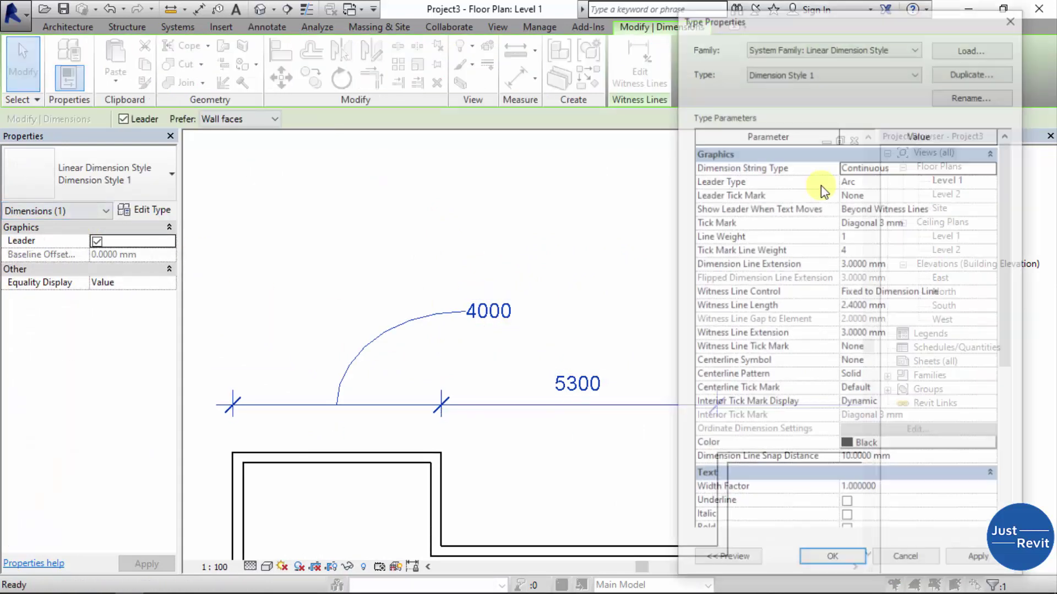
{"action": "left_click", "coordinate": [993, 182]}
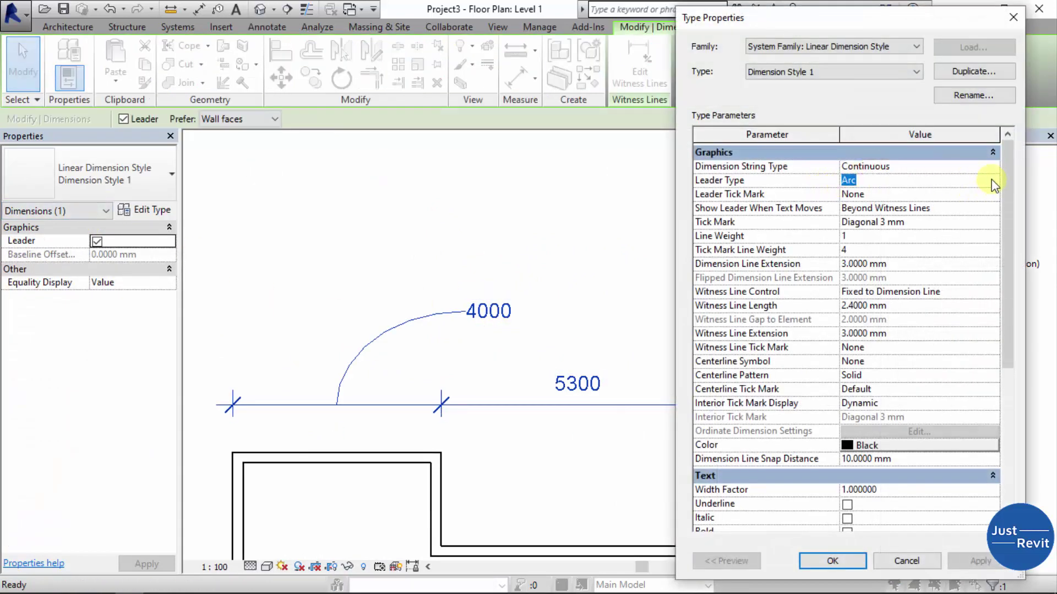
{"action": "left_click", "coordinate": [992, 180]}
{"action": "left_click", "coordinate": [858, 194]}
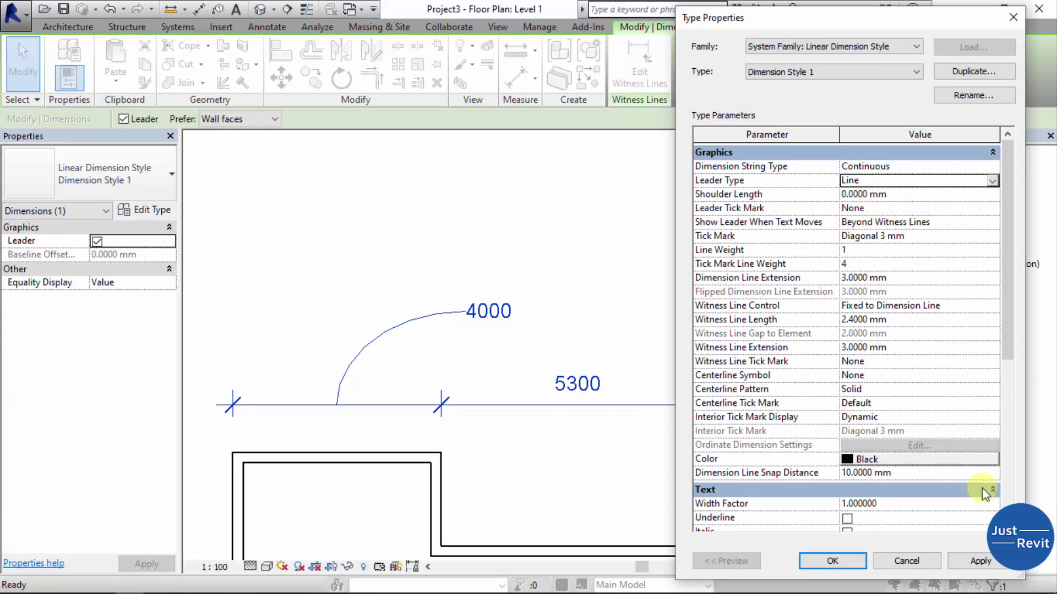
{"action": "left_click", "coordinate": [970, 560]}
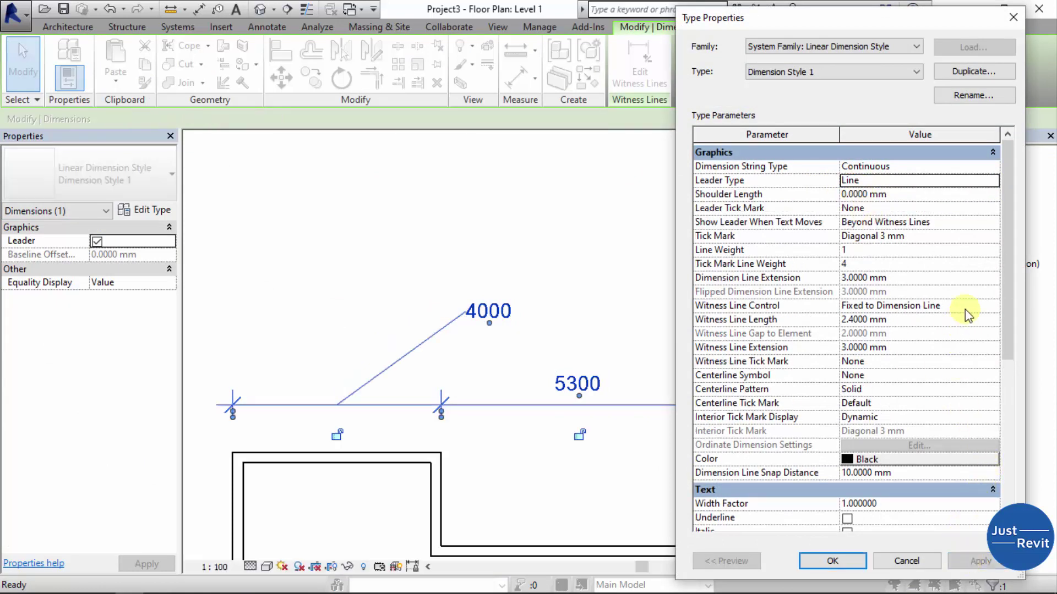
Step: Set the leader type of Dimension Style 1 back to Arc and apply it
{"action": "left_click", "coordinate": [993, 182]}
{"action": "left_click", "coordinate": [865, 205]}
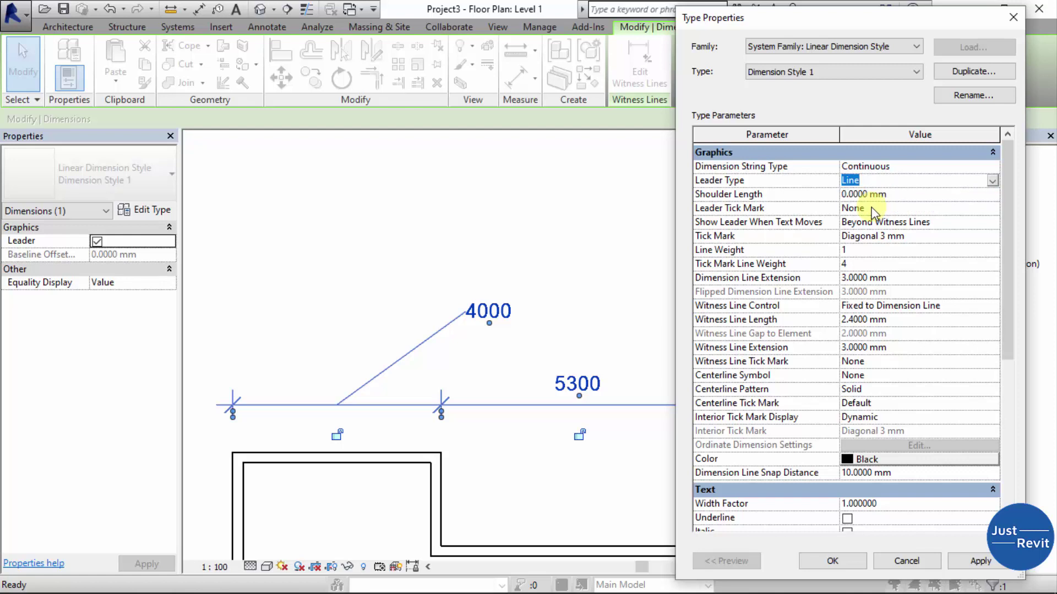
{"action": "left_click", "coordinate": [972, 560]}
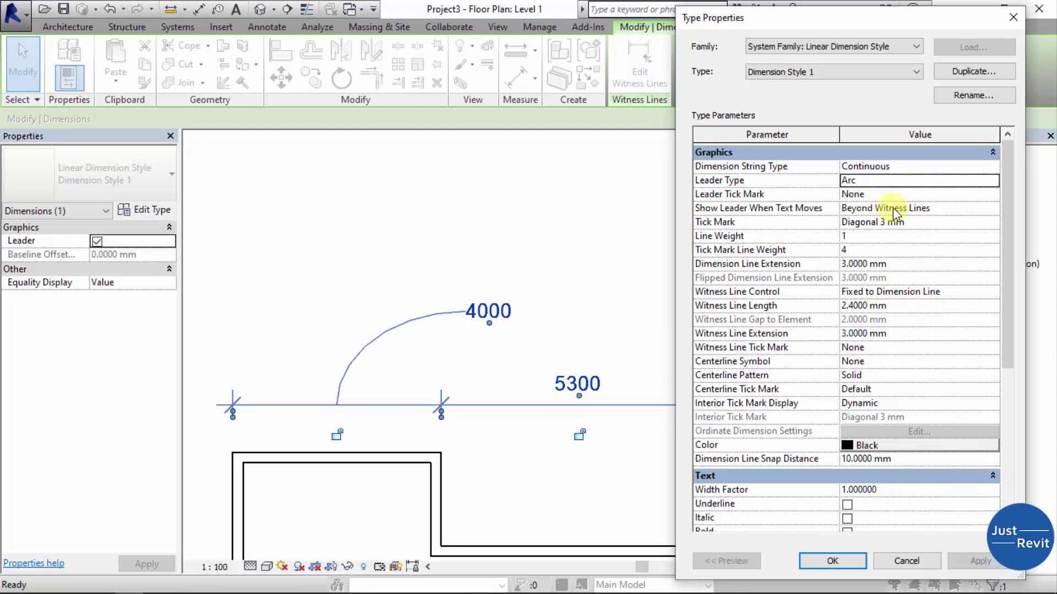
Step: Set the leader tick mark of Dimension Style 1 to Arrow Open 90 Degree 1.25mm and apply it
{"action": "left_click", "coordinate": [979, 197]}
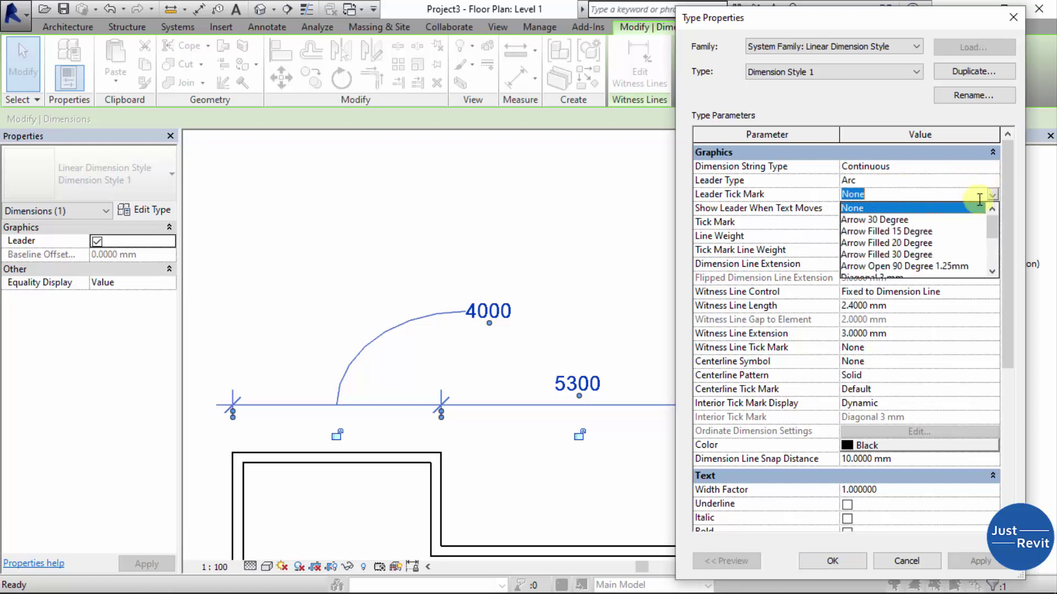
{"action": "scroll", "coordinate": [874, 253], "scroll_direction": "down", "scroll_amount": 2}
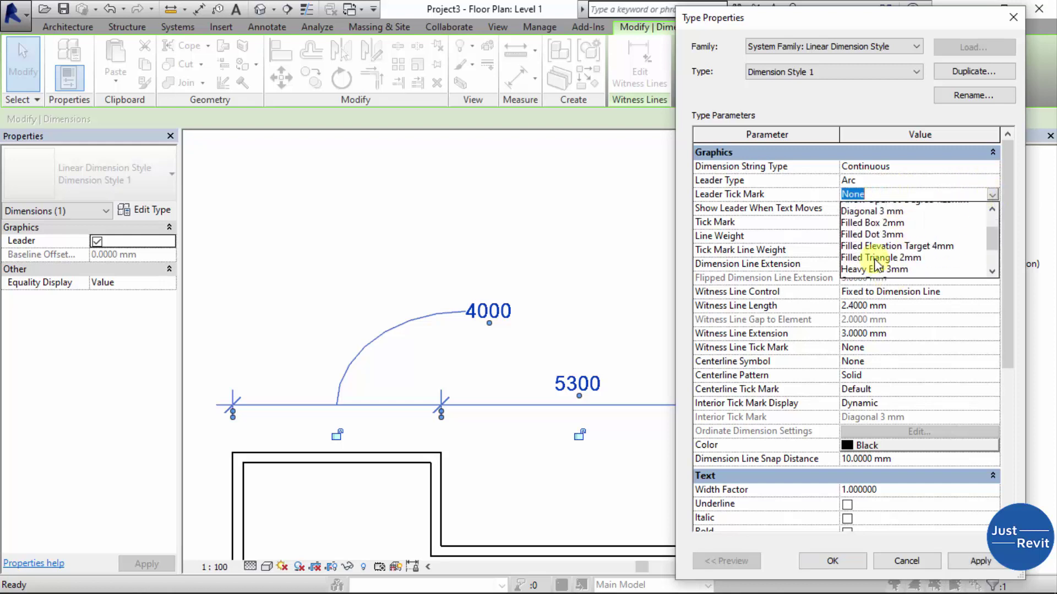
{"action": "scroll", "coordinate": [875, 264], "scroll_direction": "up", "scroll_amount": 2}
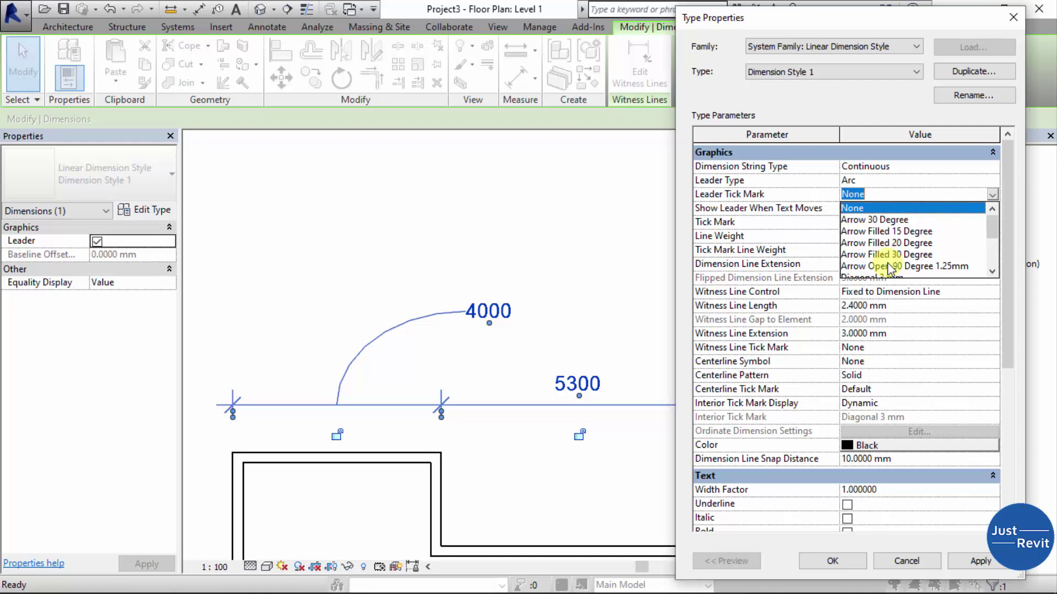
{"action": "left_click", "coordinate": [887, 265]}
{"action": "left_click", "coordinate": [980, 561]}
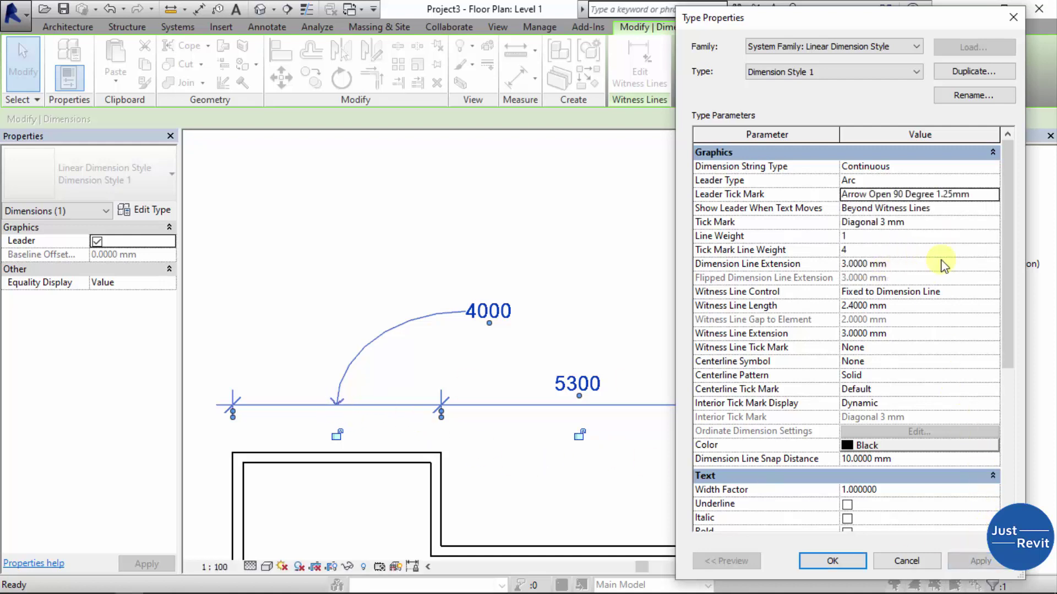
Step: Set the leader tick mark of Dimension Style 1 to Arrow Filled 30 Degree and apply it
{"action": "left_click", "coordinate": [988, 195]}
{"action": "left_click", "coordinate": [992, 195]}
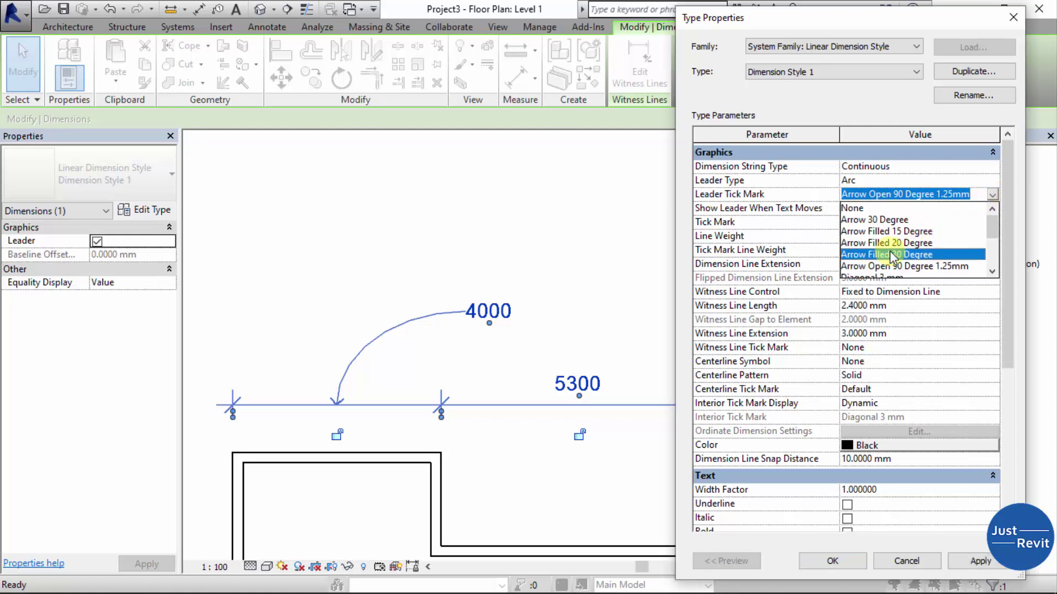
{"action": "left_click", "coordinate": [892, 254]}
{"action": "left_click", "coordinate": [977, 562]}
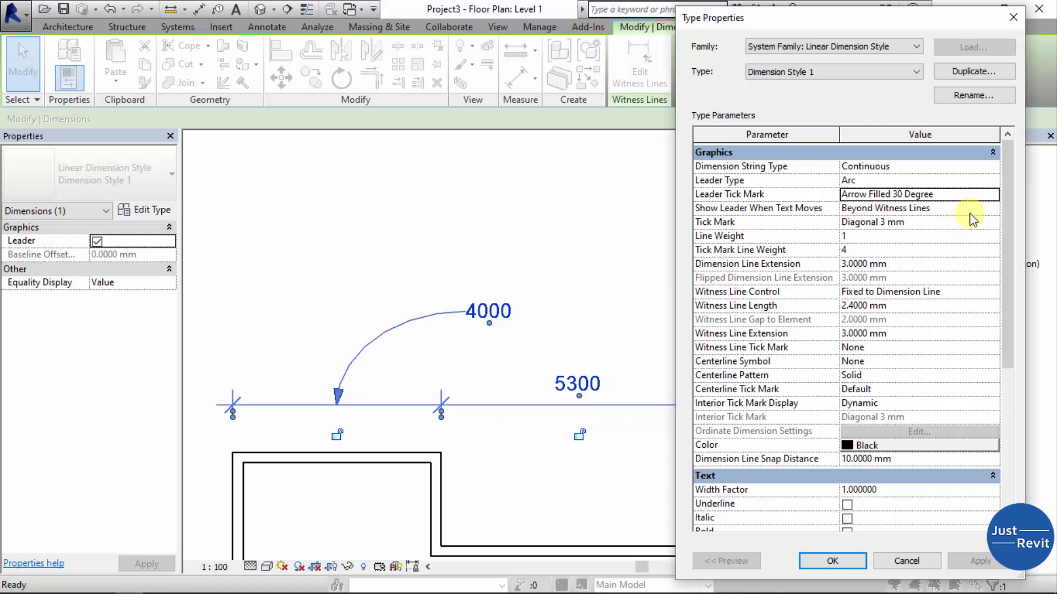
Step: Set Show Leader When Text Moves to Away From Origin and move the second segment's dimension text slightly up and right
{"action": "left_click", "coordinate": [994, 209]}
{"action": "left_click", "coordinate": [992, 209]}
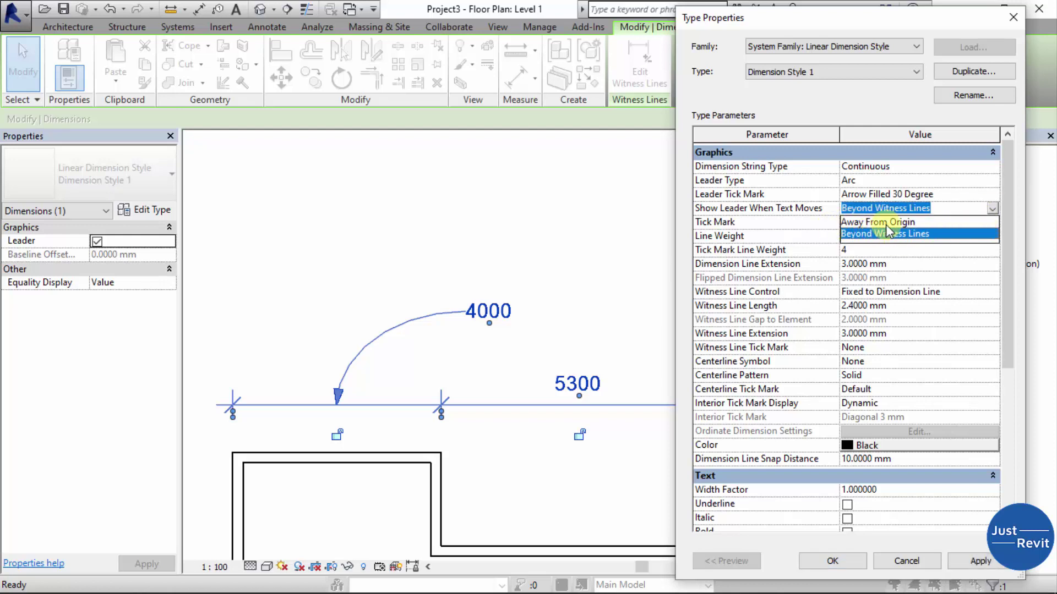
{"action": "left_click", "coordinate": [893, 226]}
{"action": "left_click", "coordinate": [972, 560]}
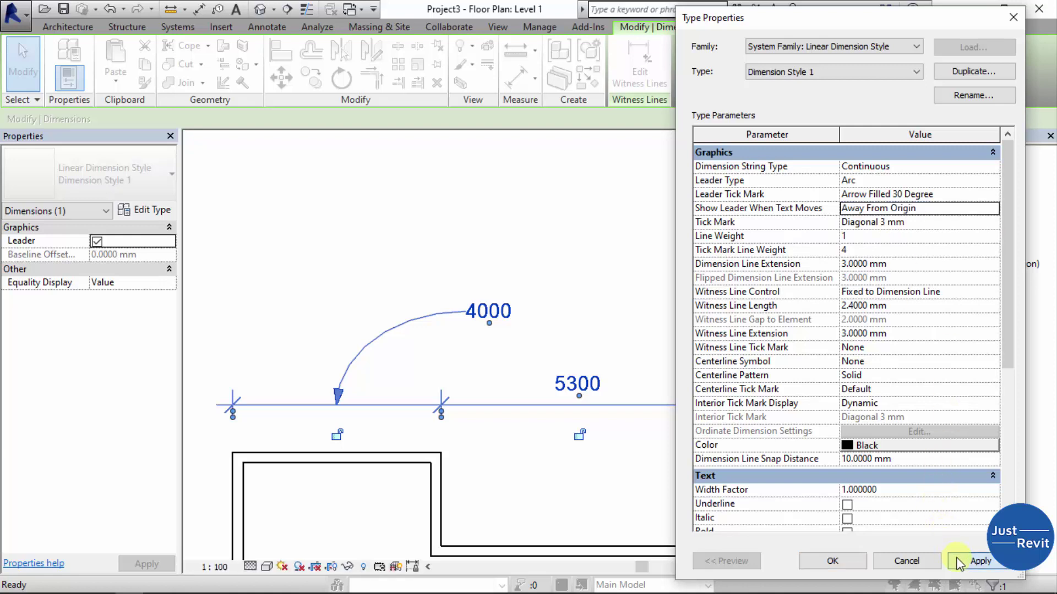
{"action": "left_click", "coordinate": [833, 557]}
{"action": "left_click_drag", "start_coordinate": [579, 397], "coordinate": [629, 380]}
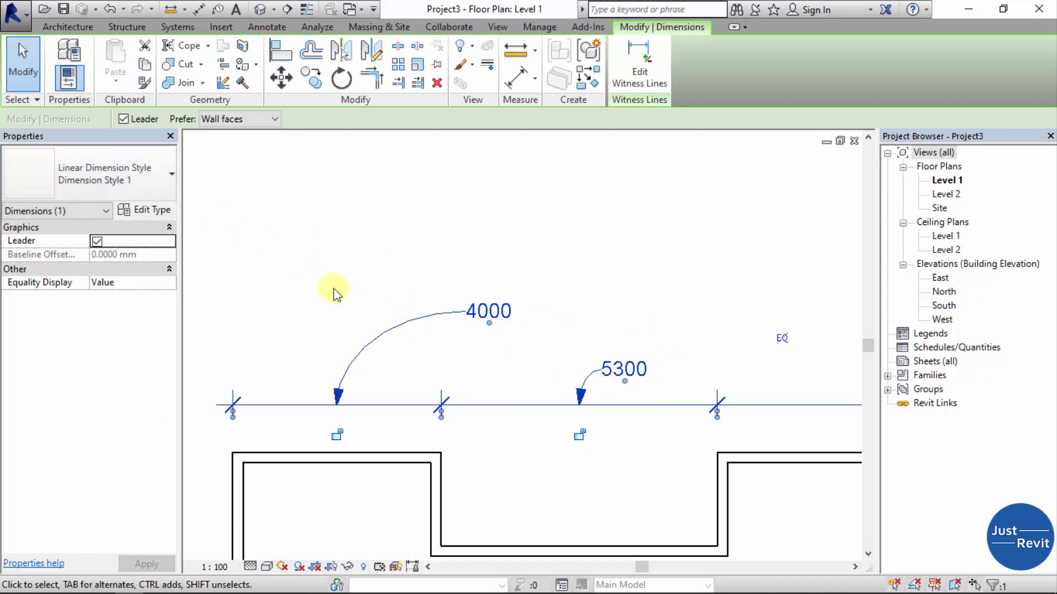
Step: Keep Away From Origin, set the tick mark of Dimension Style 1 to Filled Dot 3mm, and close its type properties
{"action": "left_click", "coordinate": [126, 208]}
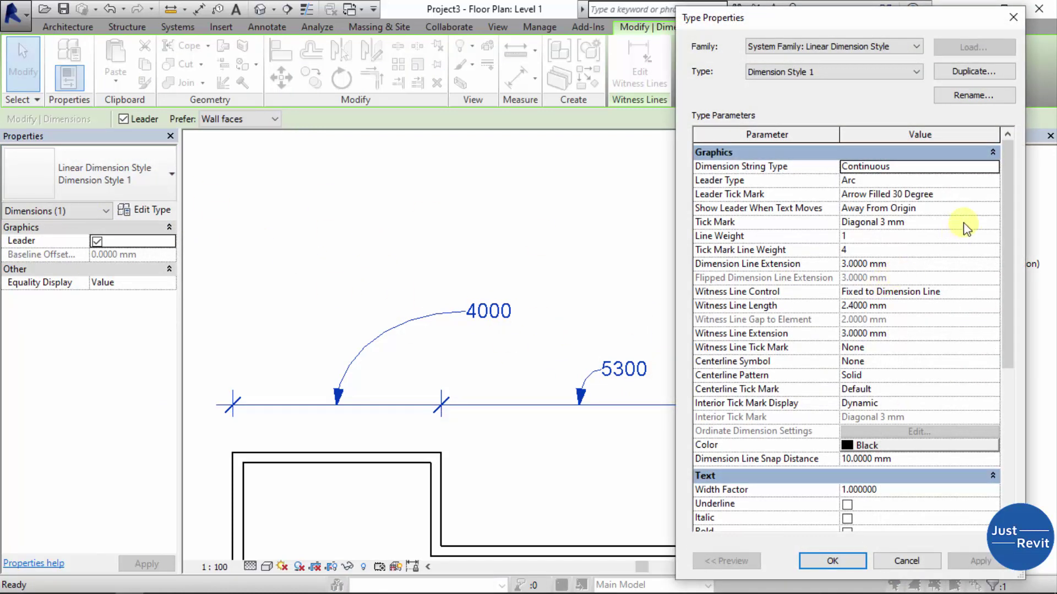
{"action": "left_click", "coordinate": [989, 210]}
{"action": "left_click", "coordinate": [991, 208]}
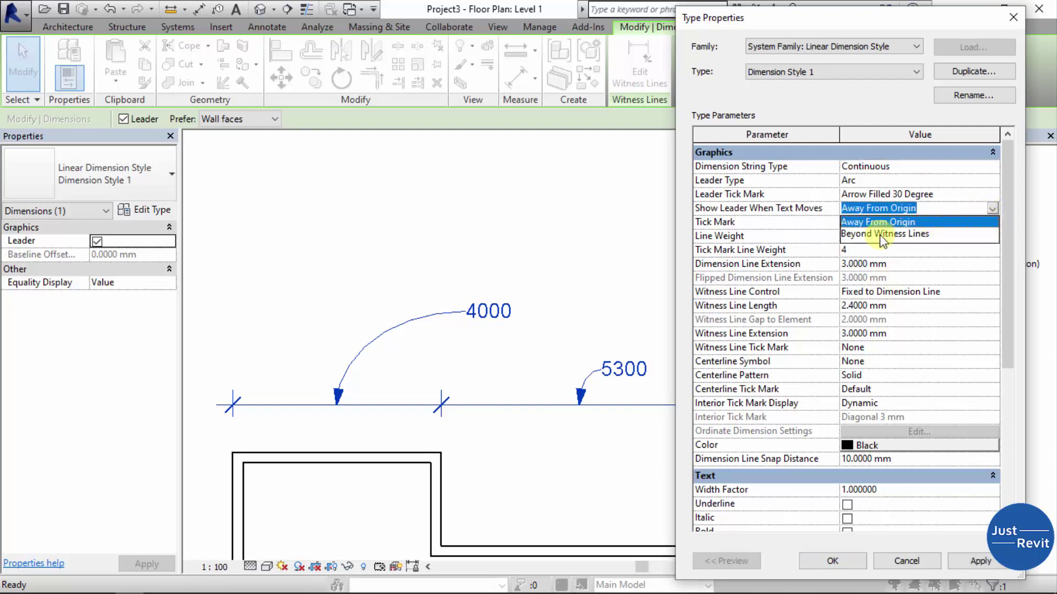
{"action": "left_click", "coordinate": [842, 222]}
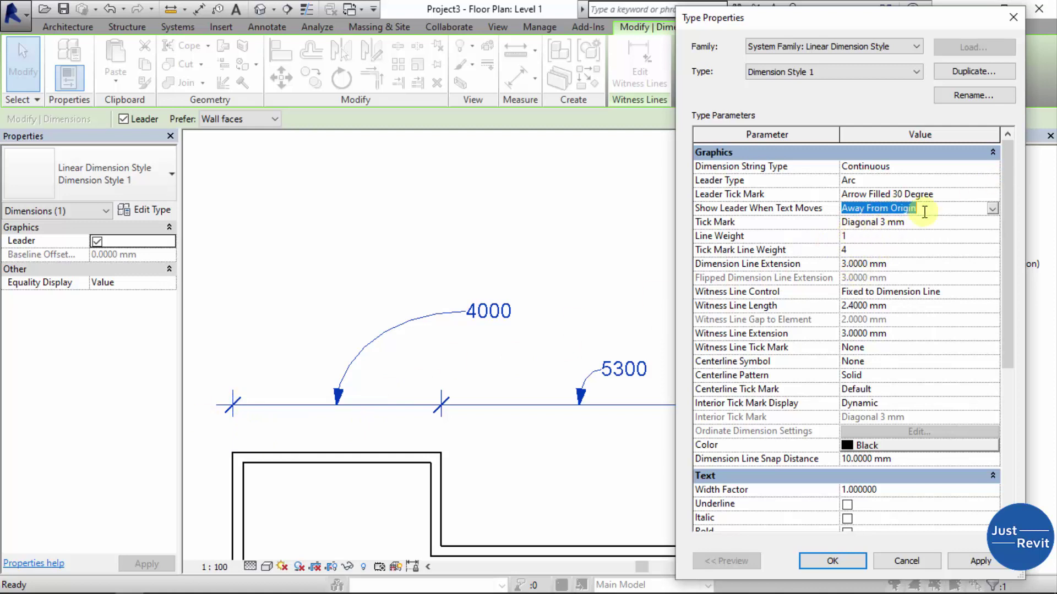
{"action": "left_click", "coordinate": [989, 222]}
{"action": "left_click", "coordinate": [993, 221]}
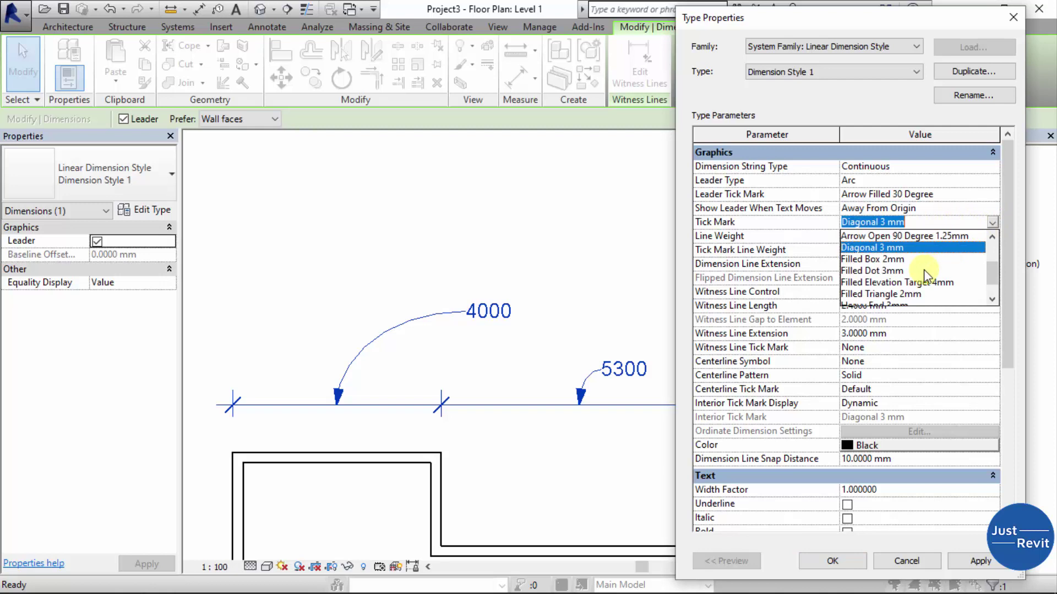
{"action": "left_click", "coordinate": [876, 270]}
{"action": "left_click", "coordinate": [980, 561]}
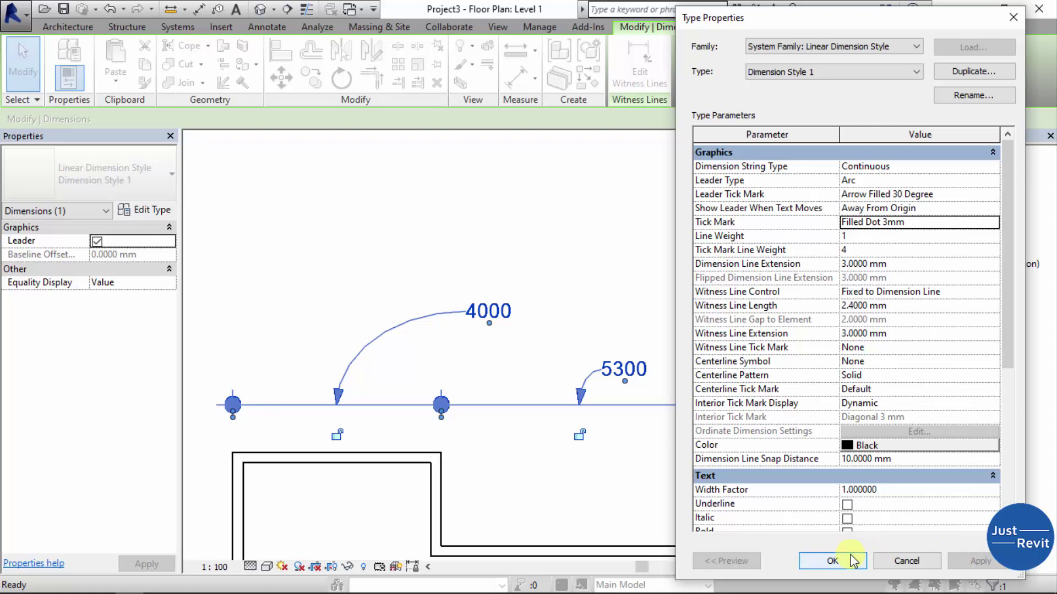
{"action": "left_click", "coordinate": [992, 225]}
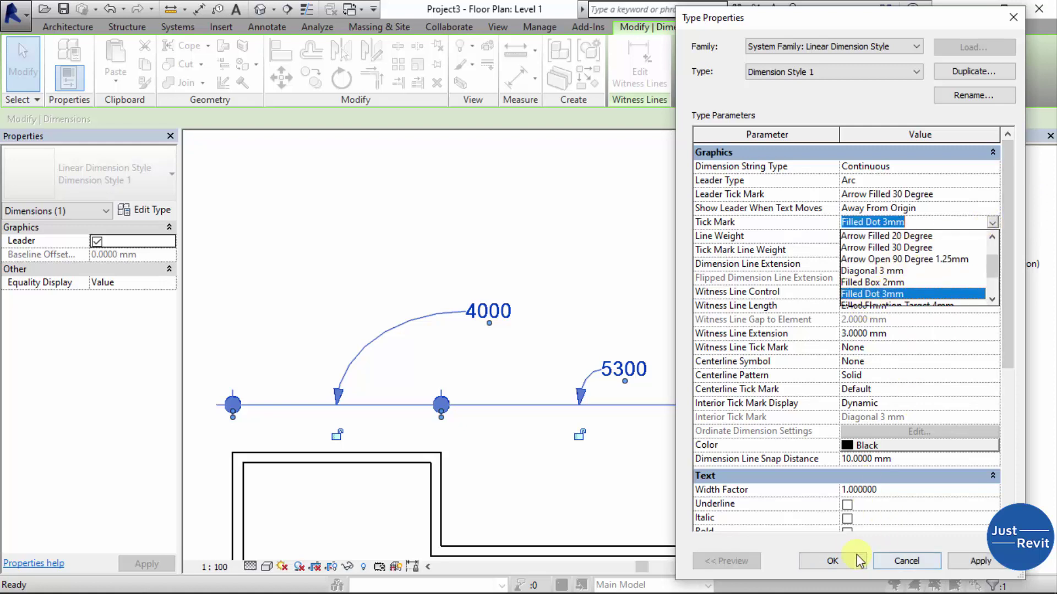
{"action": "left_click", "coordinate": [916, 562]}
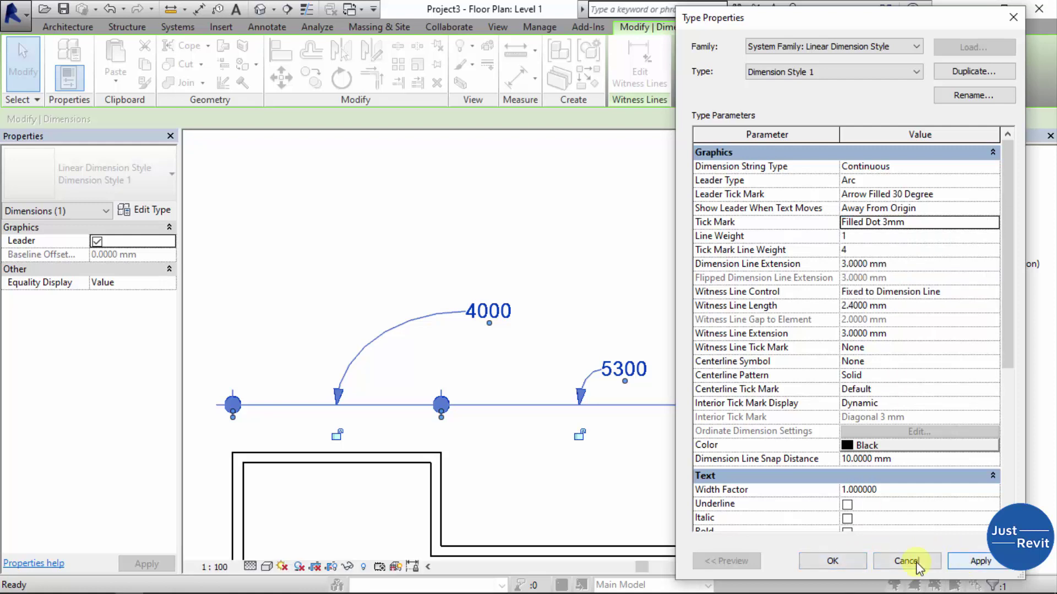
{"action": "left_click", "coordinate": [851, 562]}
{"action": "left_click", "coordinate": [484, 282]}
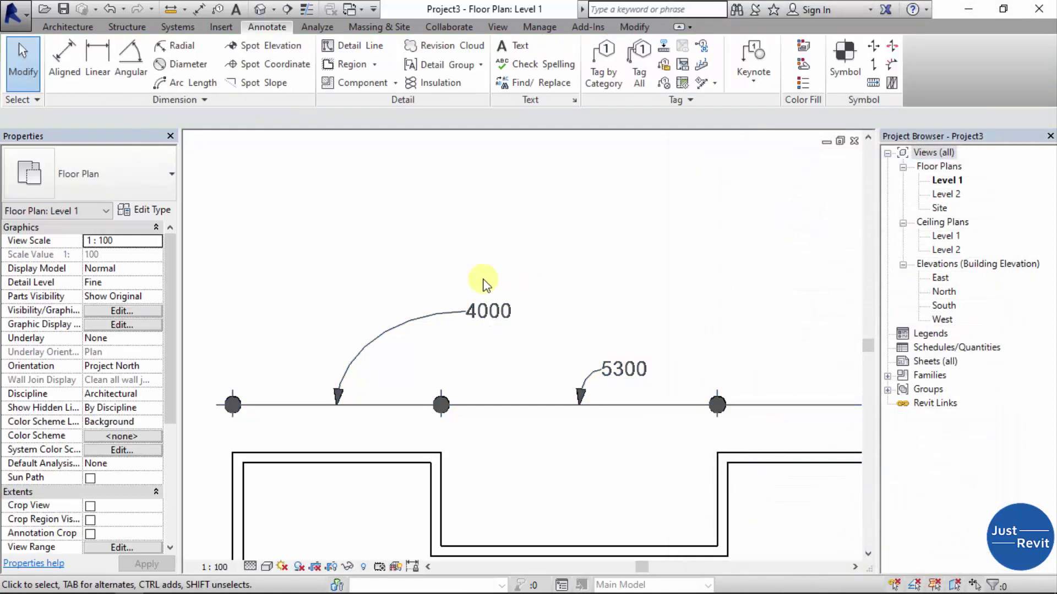
Step: Duplicate the Filled Dot 3mm arrowhead type as Filled Dot 1mm and set its tick size to 1 mm
{"action": "left_click", "coordinate": [538, 30]}
{"action": "left_click", "coordinate": [499, 77]}
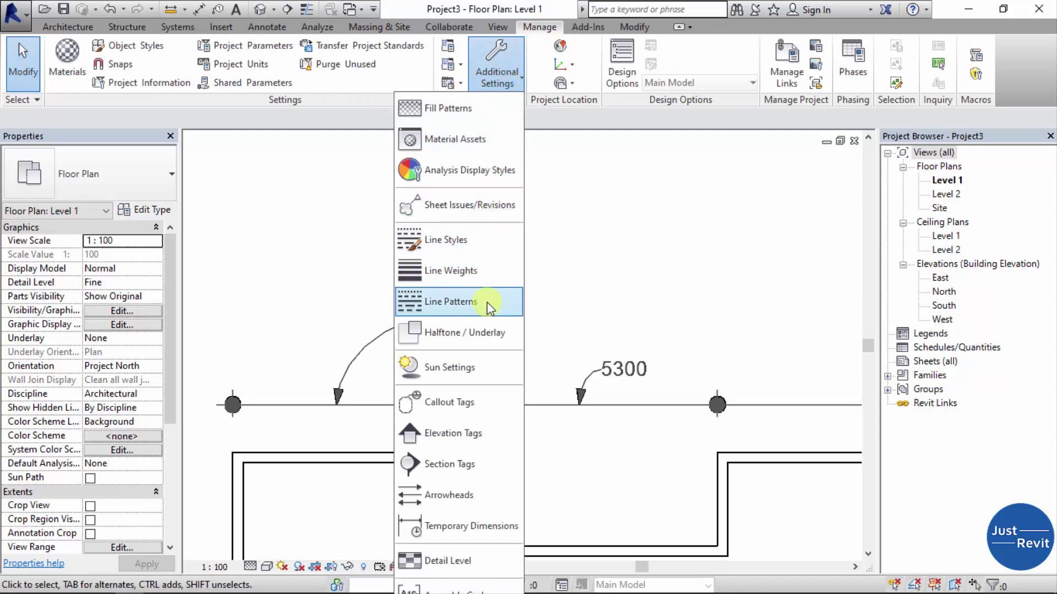
{"action": "left_click", "coordinate": [449, 495]}
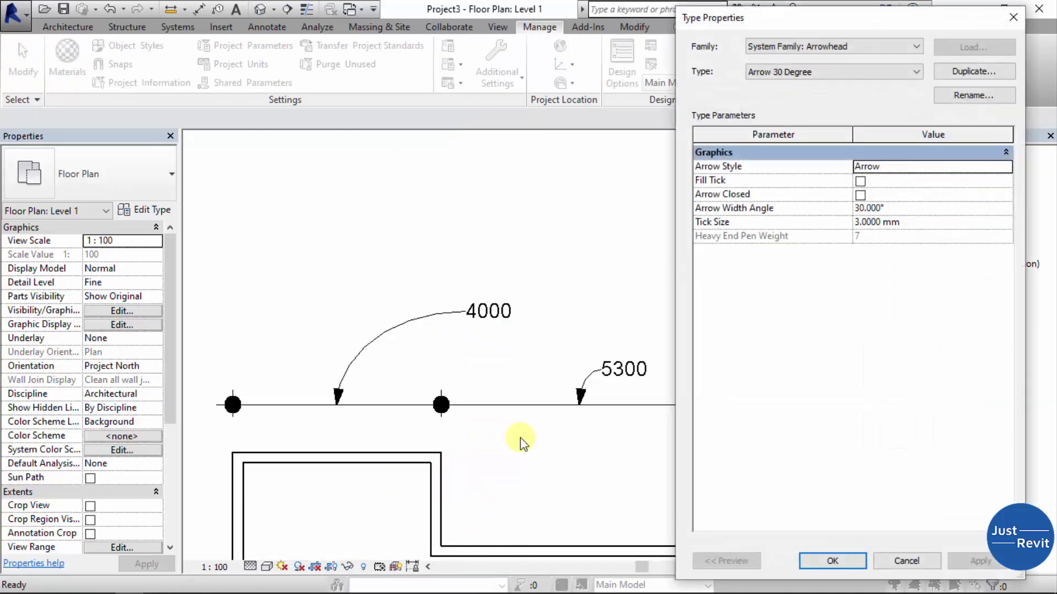
{"action": "left_click", "coordinate": [891, 71]}
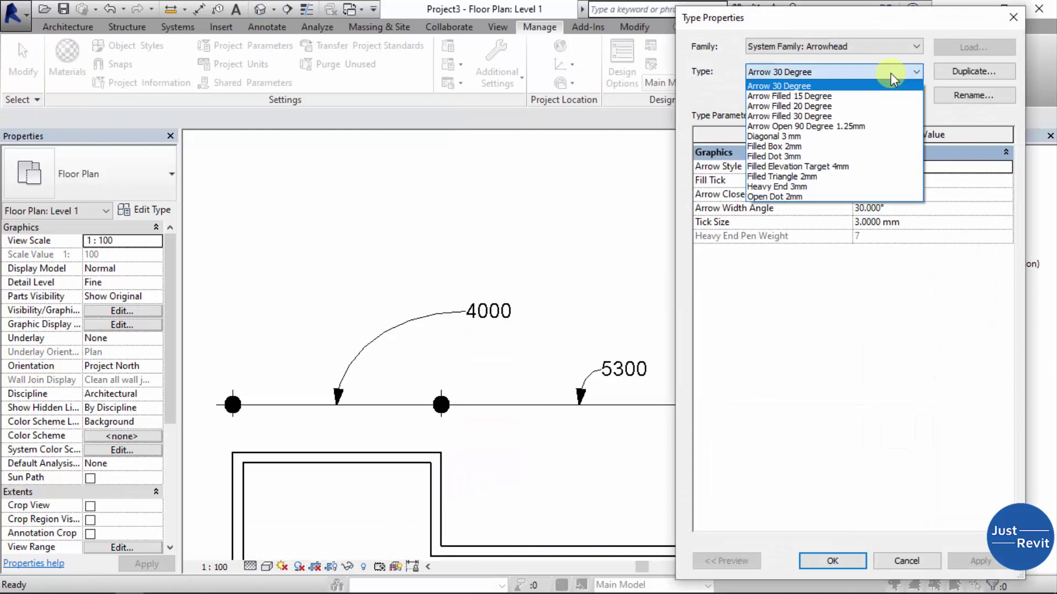
{"action": "left_click", "coordinate": [800, 157]}
{"action": "left_click", "coordinate": [960, 71]}
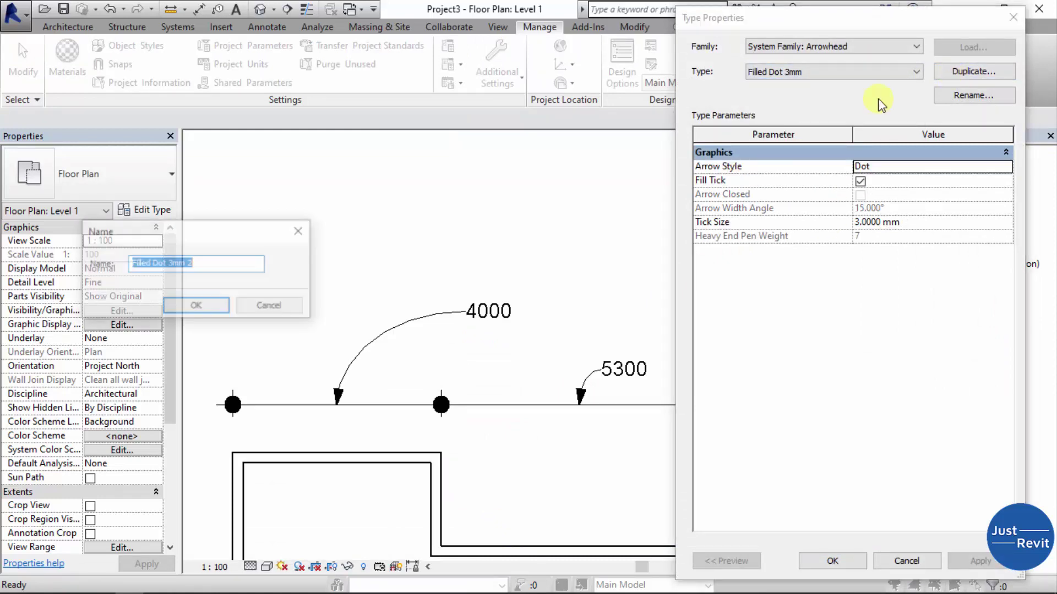
{"action": "left_click", "coordinate": [216, 262]}
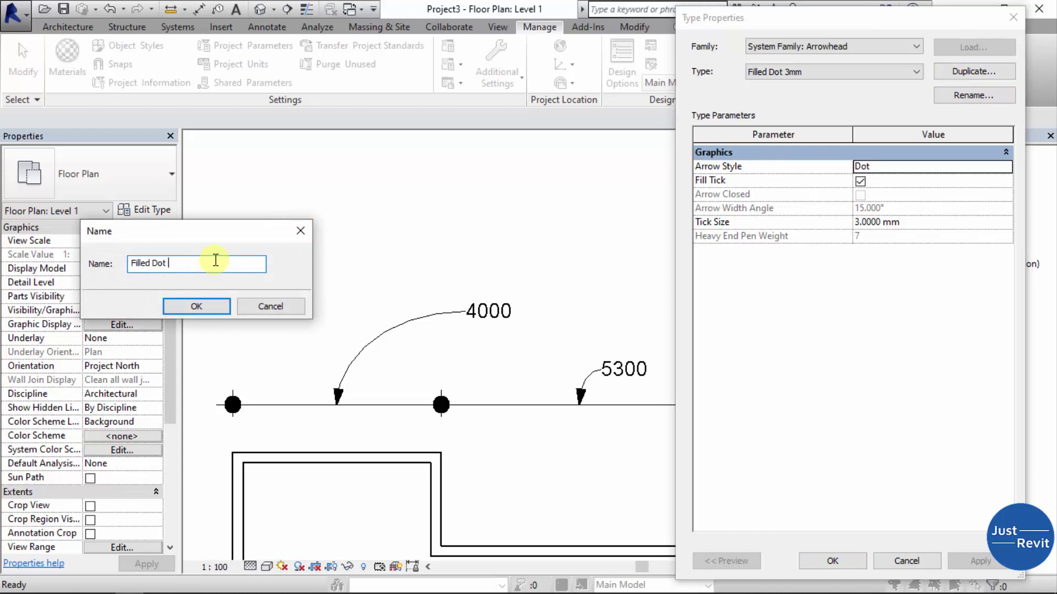
{"action": "type", "text": "1mm"}
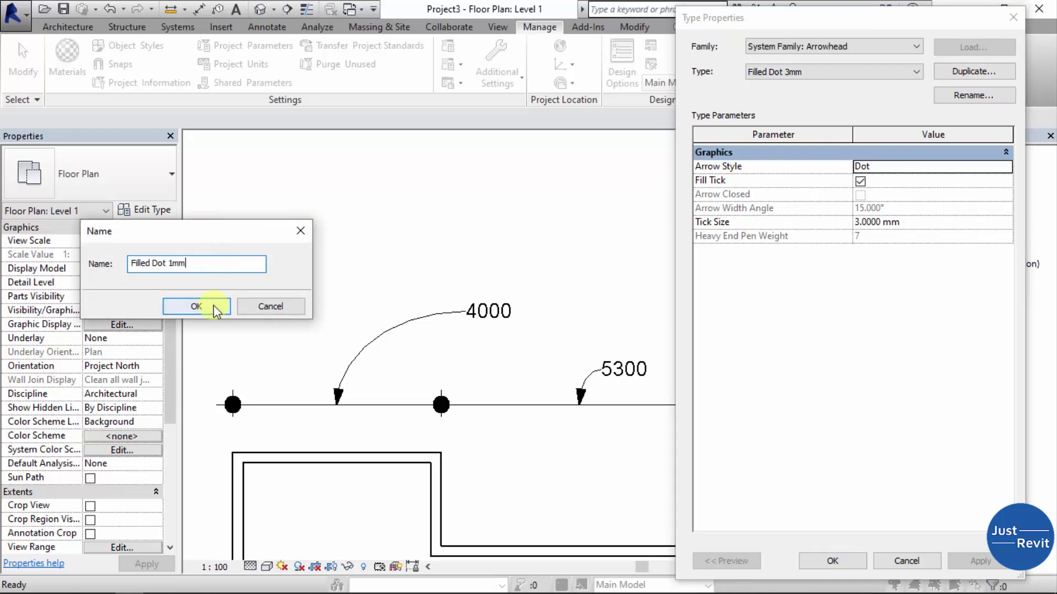
{"action": "left_click", "coordinate": [196, 306]}
{"action": "left_click", "coordinate": [921, 226]}
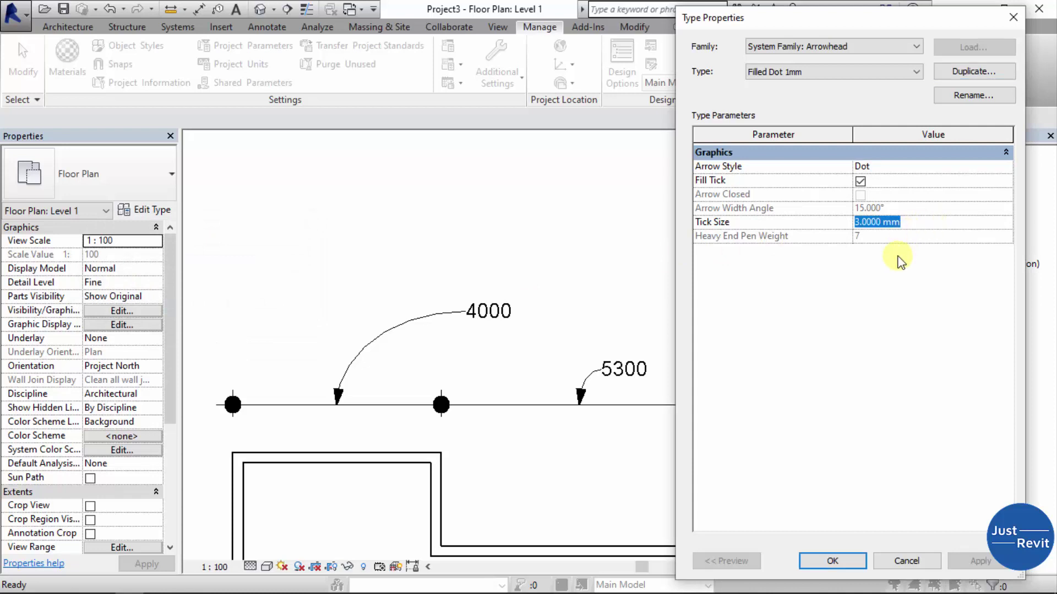
{"action": "left_click", "coordinate": [831, 560]}
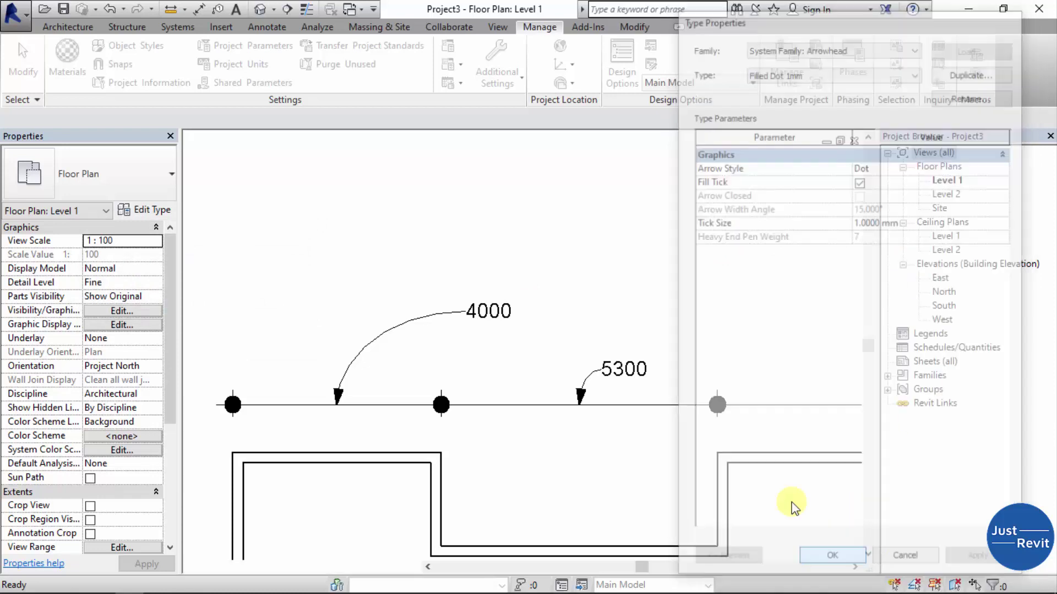
Step: Set the tick mark of Dimension Style 1 to Filled Dot 1mm and apply it
{"action": "left_click", "coordinate": [611, 411]}
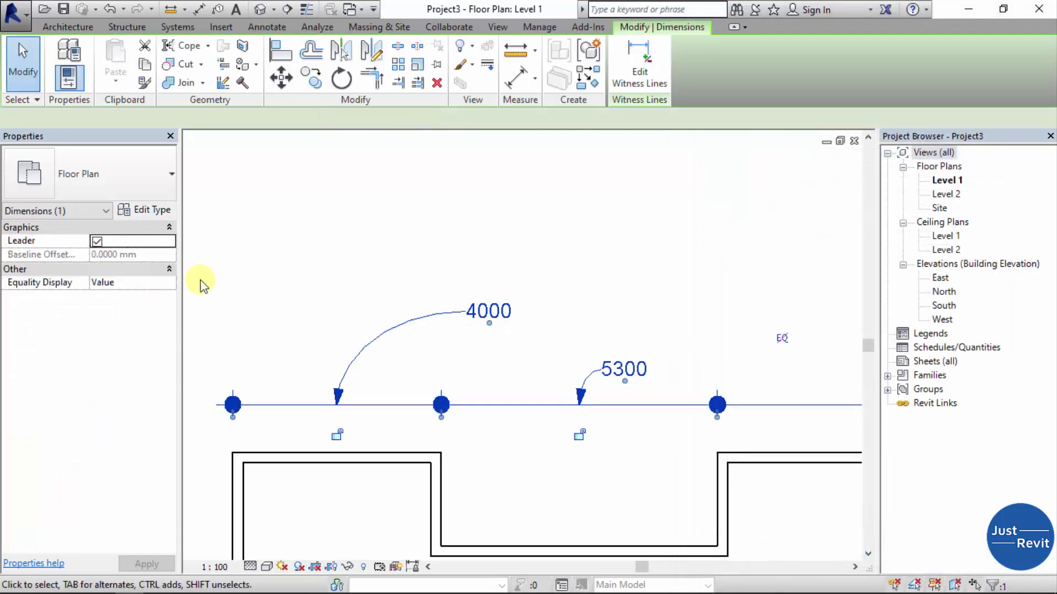
{"action": "left_click", "coordinate": [157, 211]}
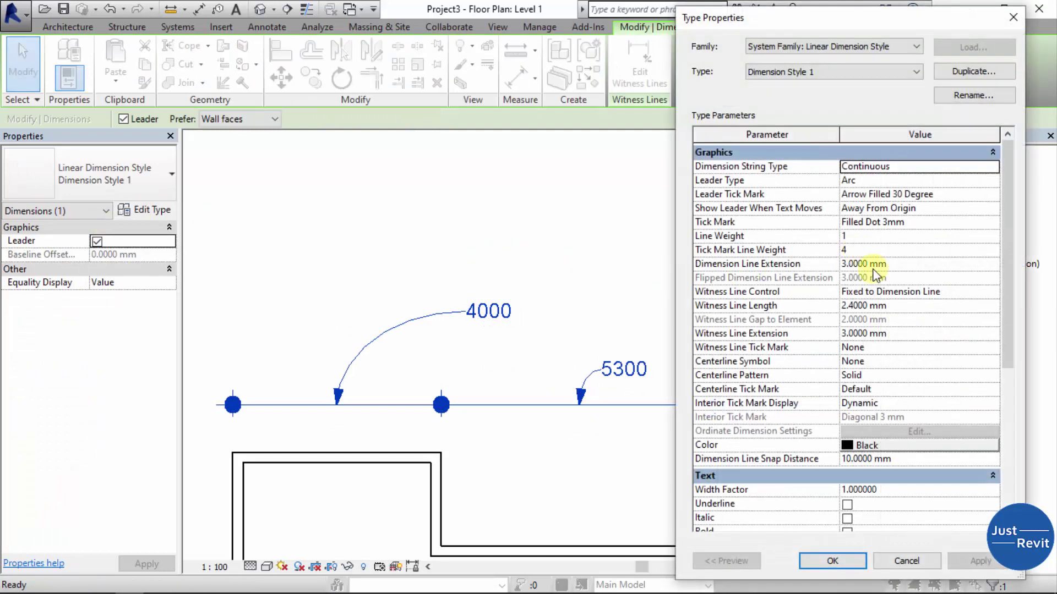
{"action": "left_click", "coordinate": [988, 222]}
{"action": "left_click", "coordinate": [992, 222]}
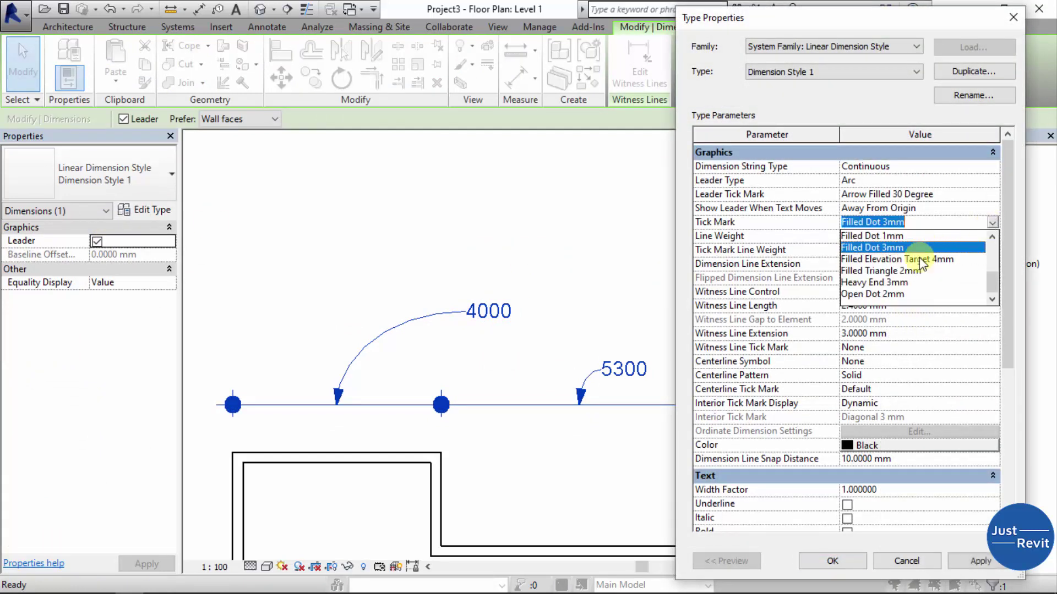
{"action": "left_click", "coordinate": [888, 242]}
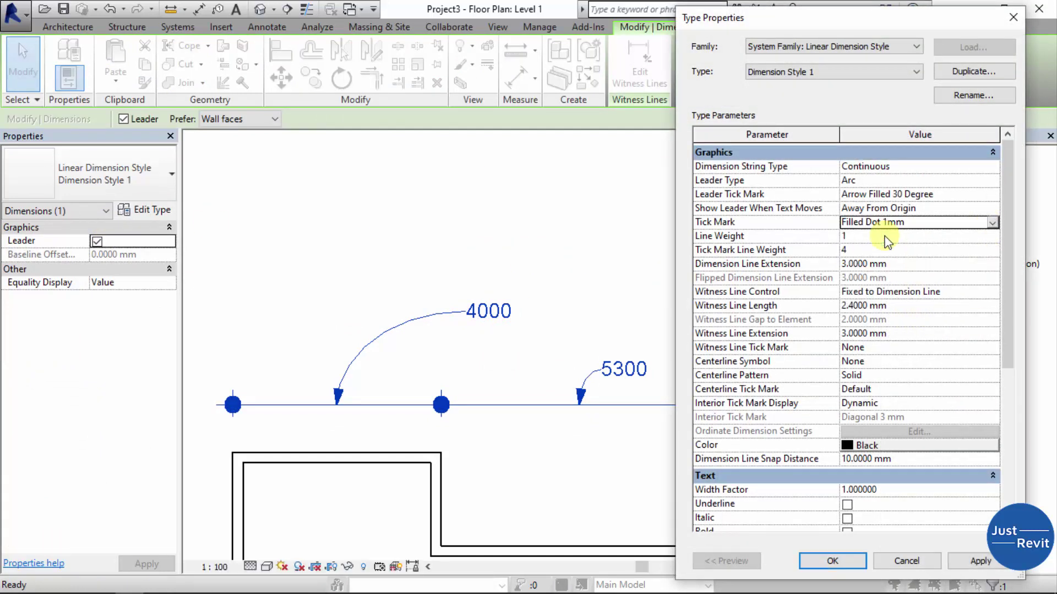
{"action": "left_click", "coordinate": [978, 560]}
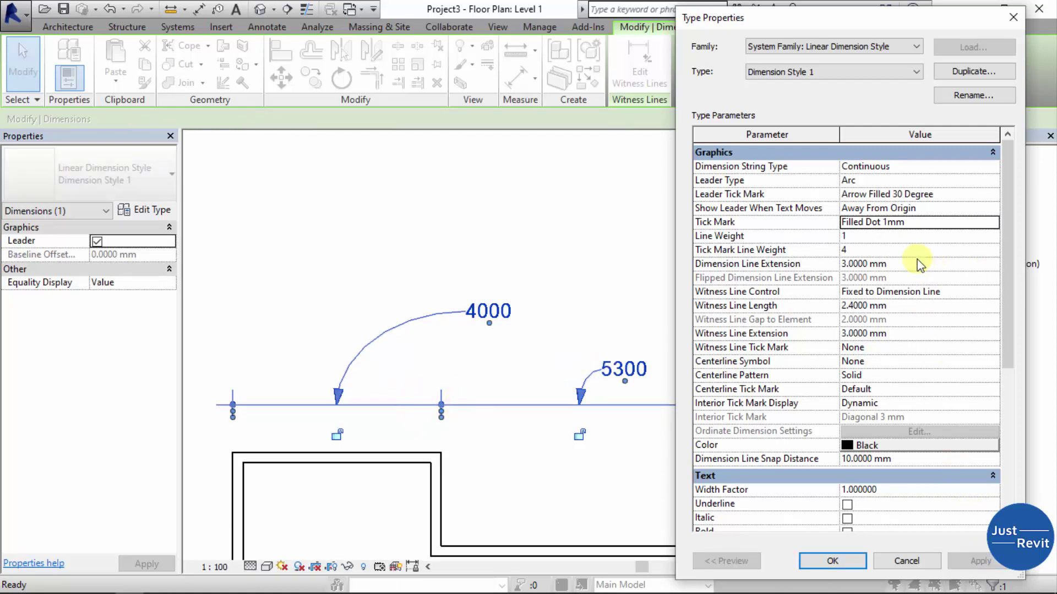
Step: Try a line weight of 5 on Dimension Style 1, applying it, and restore the line weight to 1
{"action": "left_click", "coordinate": [868, 238]}
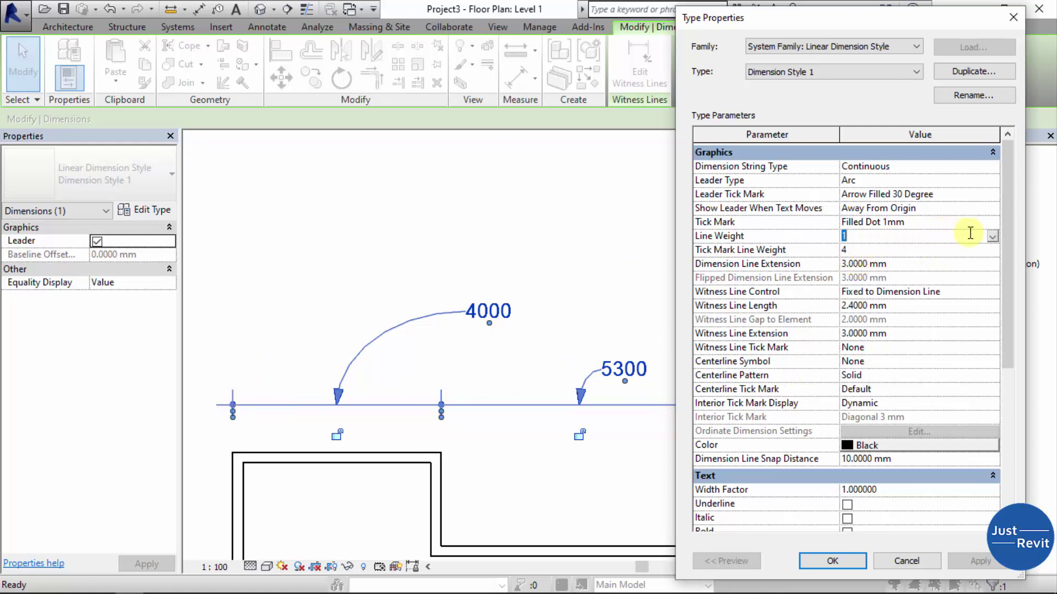
{"action": "left_click", "coordinate": [991, 238]}
{"action": "left_click", "coordinate": [932, 288]}
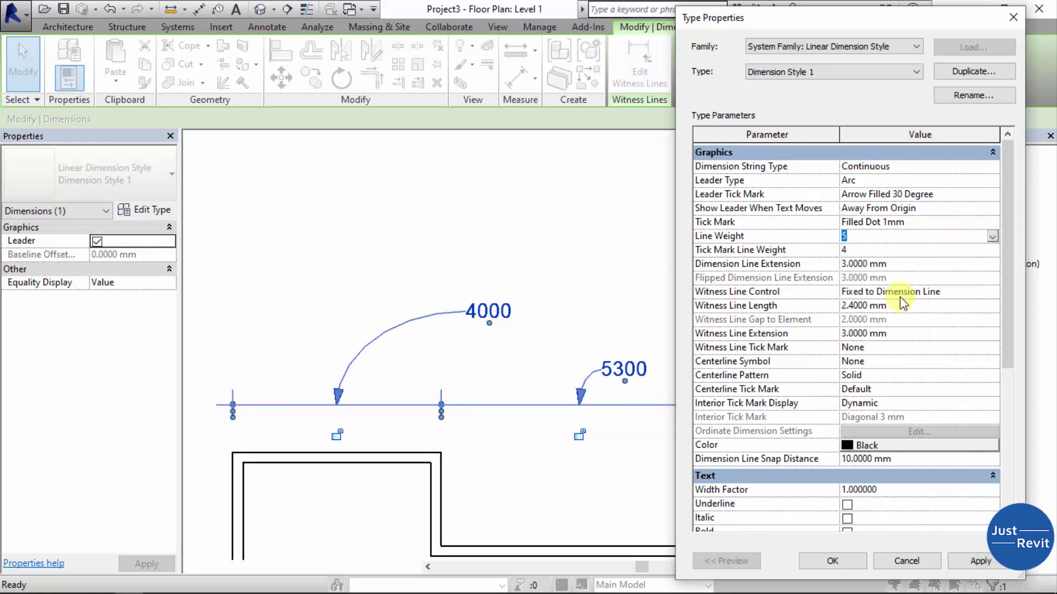
{"action": "left_click", "coordinate": [978, 566]}
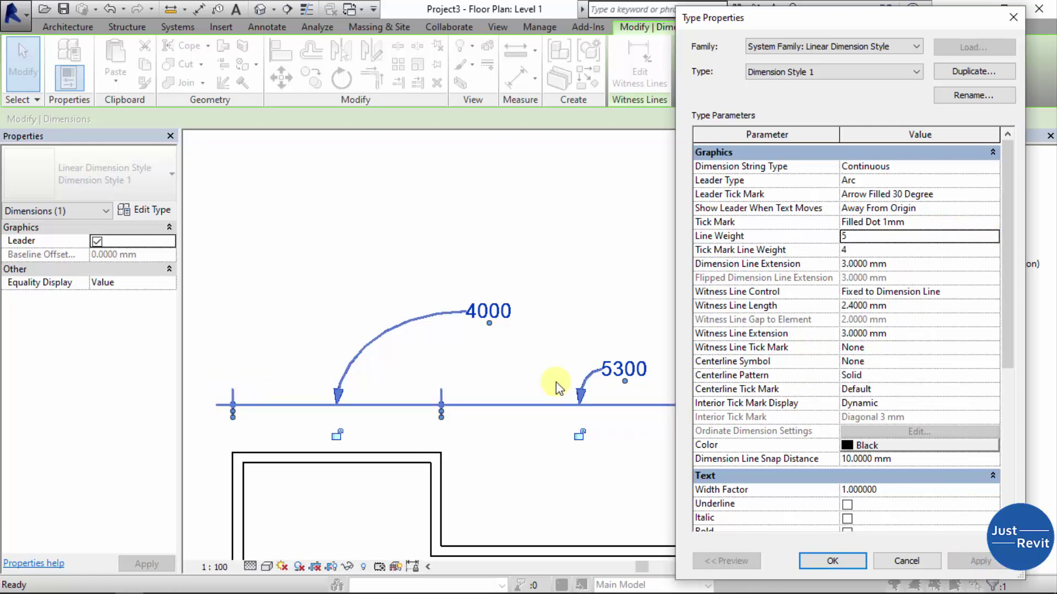
{"action": "left_click", "coordinate": [995, 238]}
{"action": "left_click", "coordinate": [861, 248]}
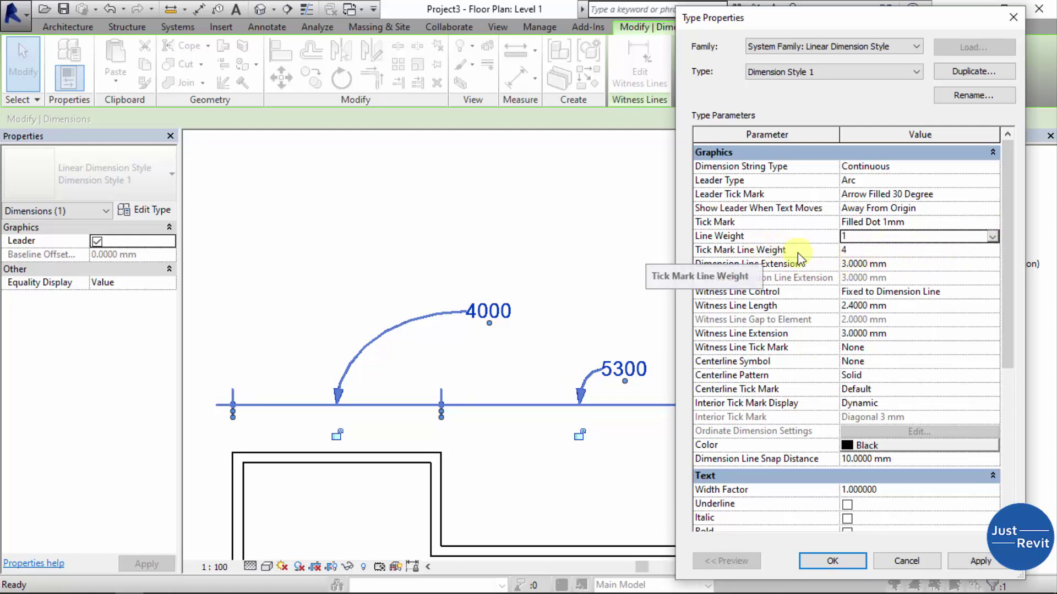
{"action": "left_click", "coordinate": [968, 562]}
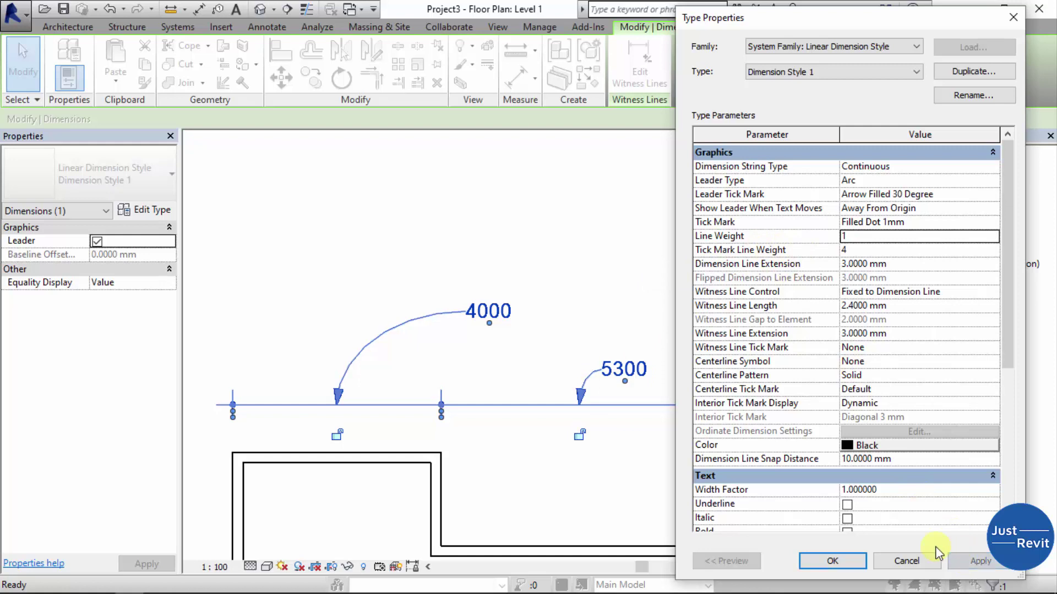
Step: Try a tick mark line weight of 6 on Dimension Style 1, restore it to 4, and close the type properties
{"action": "left_click", "coordinate": [881, 251]}
{"action": "left_click", "coordinate": [993, 250]}
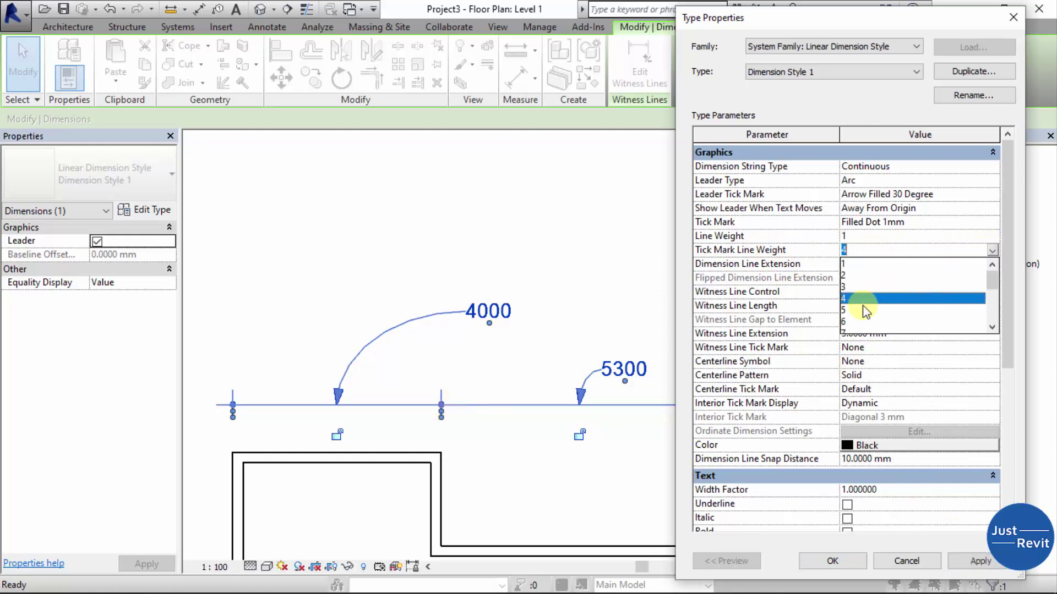
{"action": "left_click", "coordinate": [861, 327]}
{"action": "left_click", "coordinate": [960, 560]}
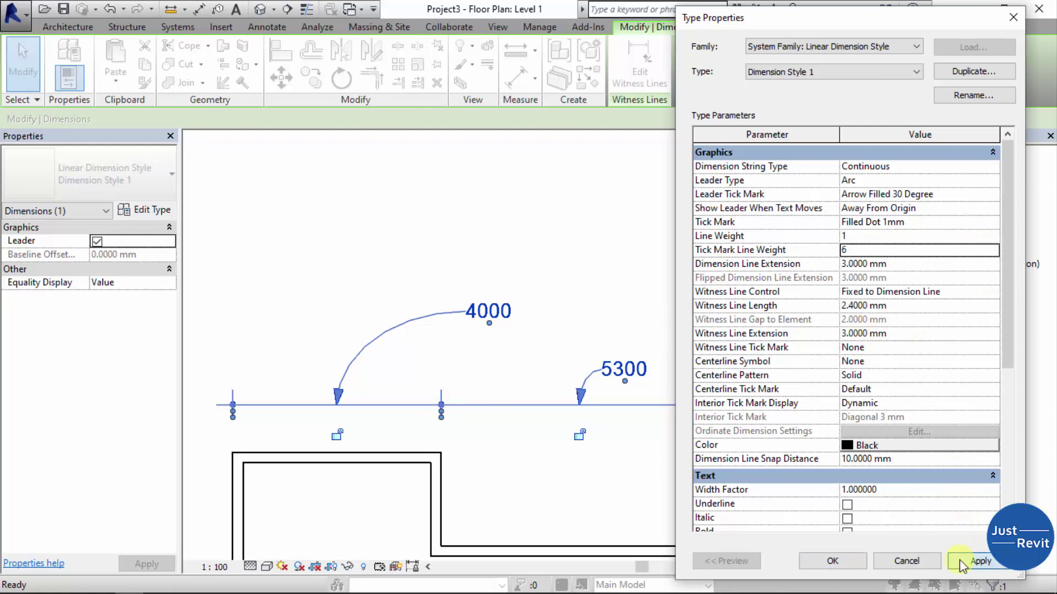
{"action": "left_click", "coordinate": [995, 249]}
{"action": "left_click", "coordinate": [850, 299]}
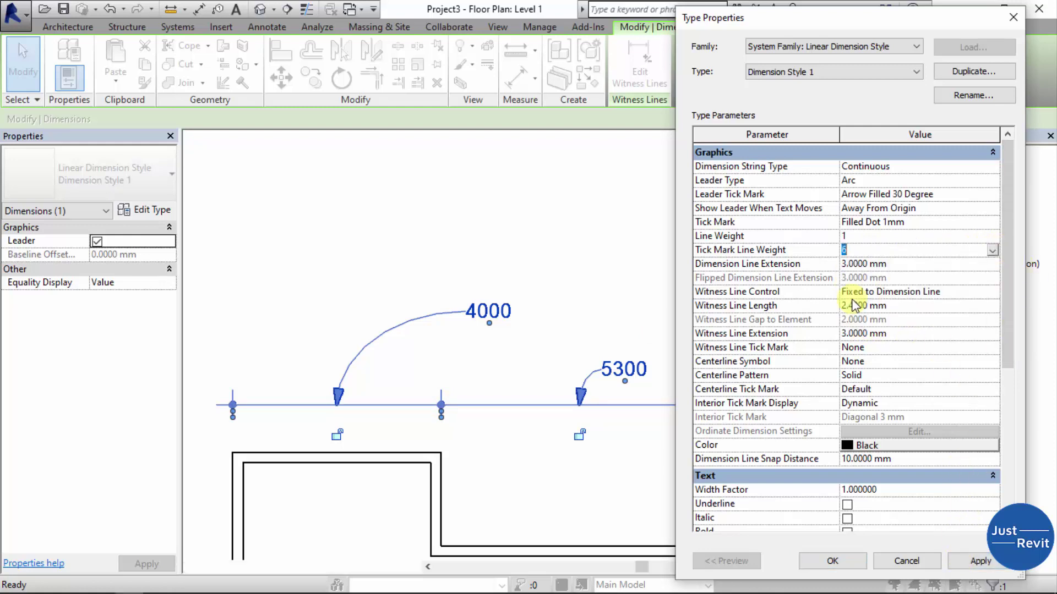
{"action": "left_click", "coordinate": [991, 561]}
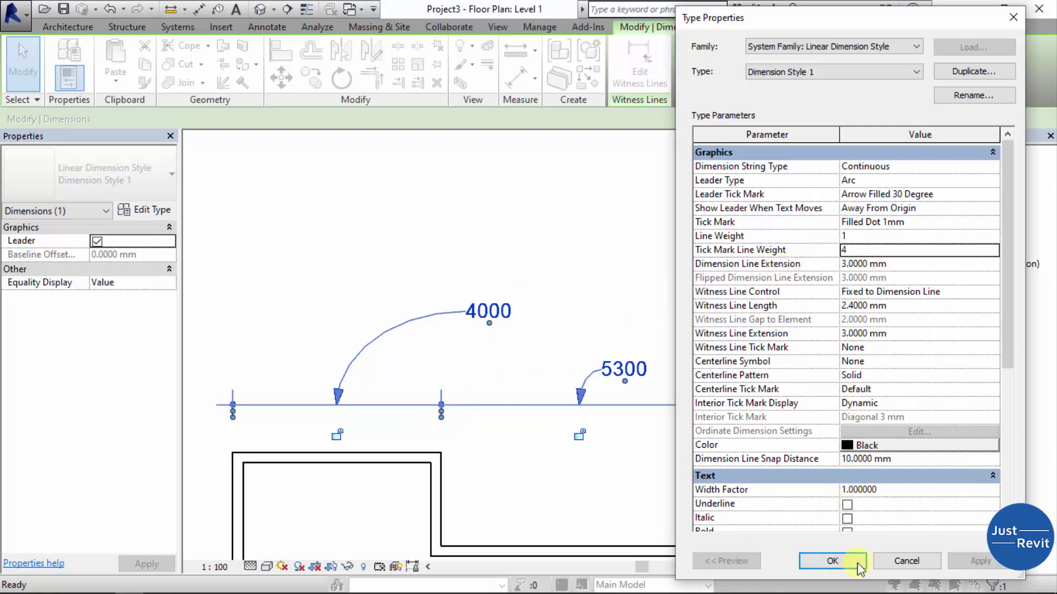
{"action": "left_click", "coordinate": [832, 561]}
Step: Try a dimension line extension of 1 mm on Dimension Style 1, applying it, and restore it to 3 mm
{"action": "left_click", "coordinate": [283, 349]}
{"action": "scroll", "coordinate": [286, 385], "scroll_direction": "up", "scroll_amount": 3}
{"action": "scroll", "coordinate": [418, 410], "scroll_direction": "up", "scroll_amount": 3}
{"action": "middle_click_drag", "start_coordinate": [448, 424], "coordinate": [611, 394]}
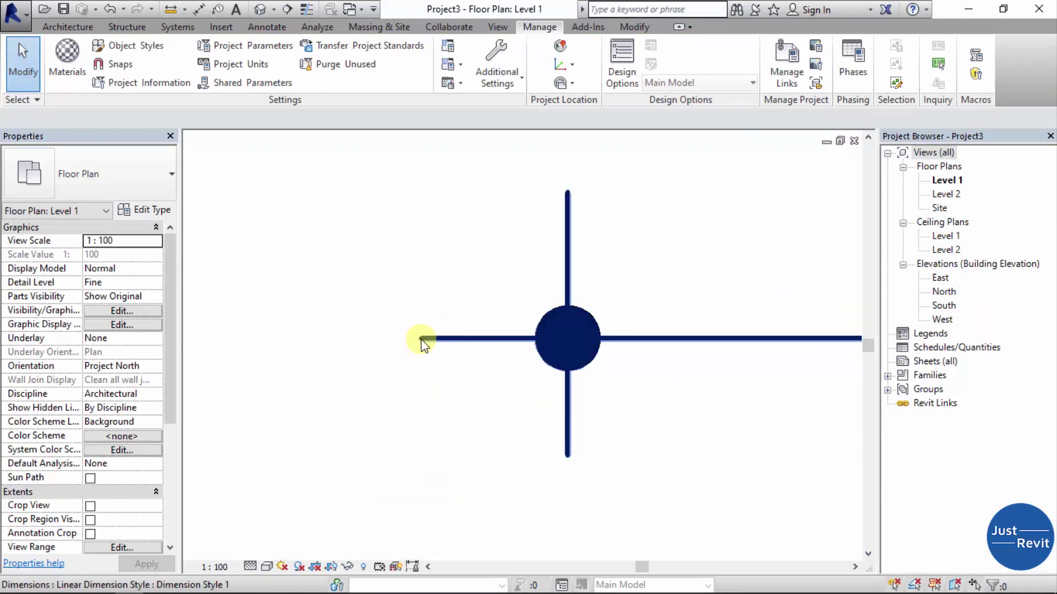
{"action": "left_click", "coordinate": [434, 339]}
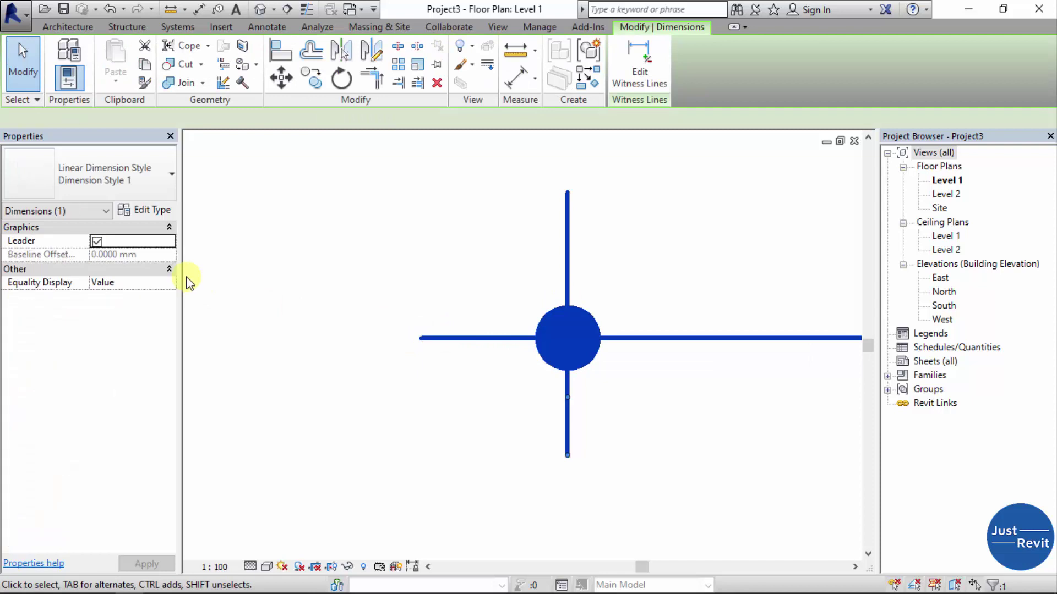
{"action": "left_click", "coordinate": [157, 209]}
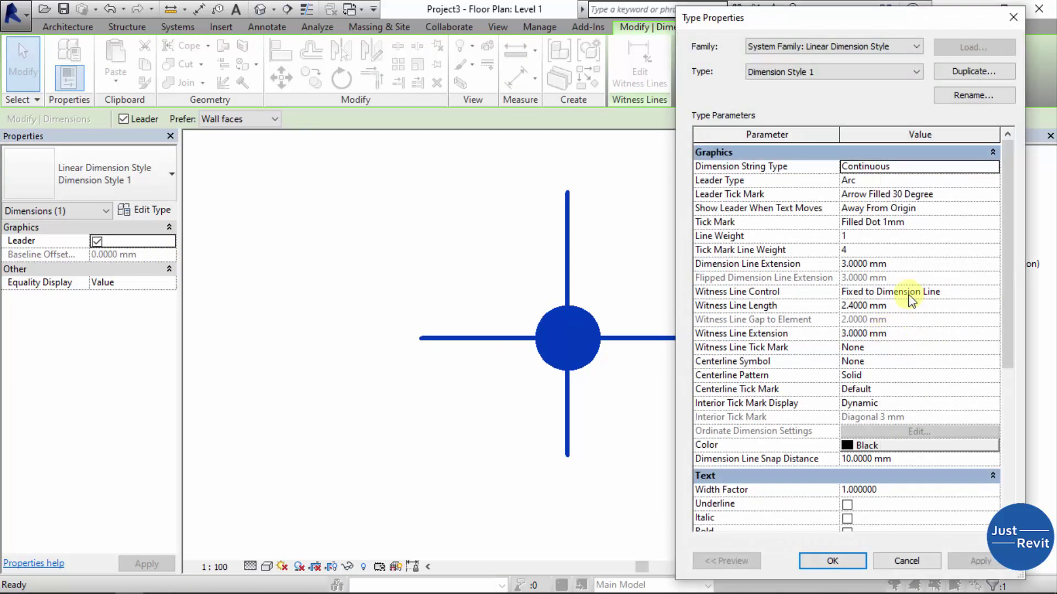
{"action": "left_click", "coordinate": [918, 262]}
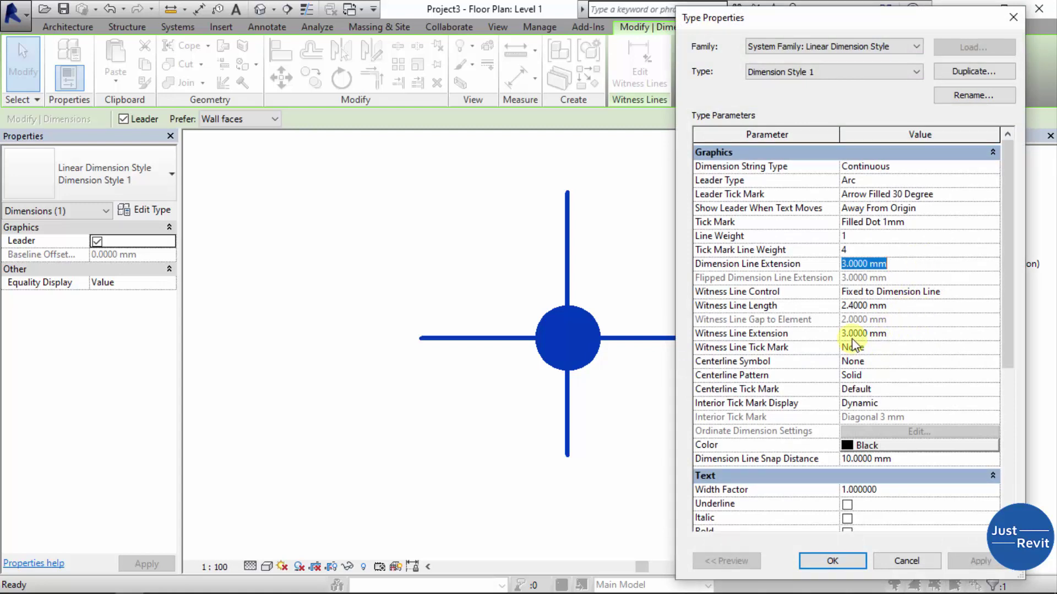
{"action": "type", "text": "1"}
{"action": "left_click", "coordinate": [975, 561]}
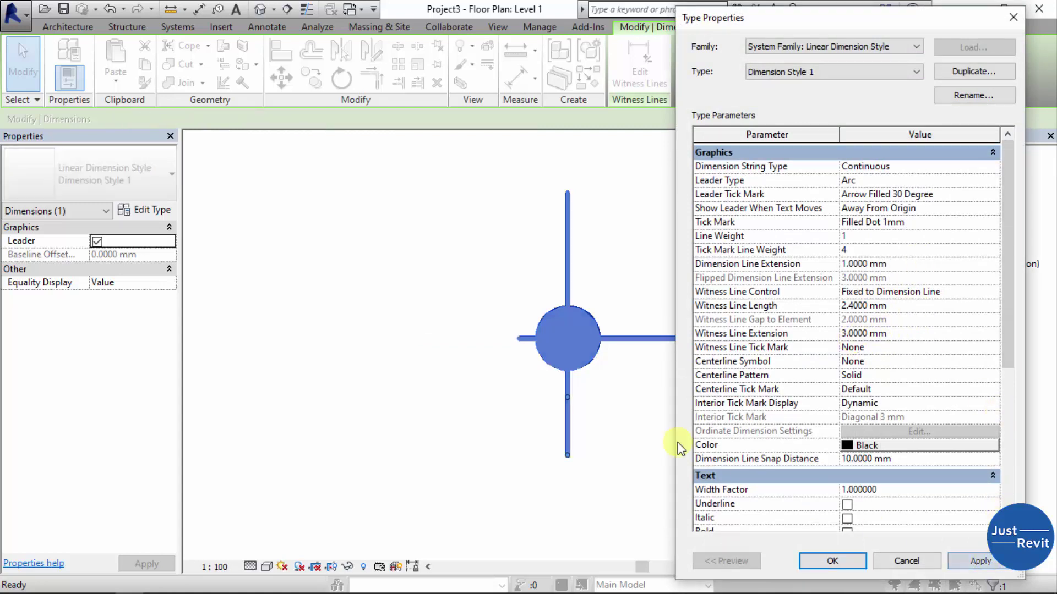
{"action": "left_click", "coordinate": [907, 268]}
{"action": "type", "text": "3"}
{"action": "left_click", "coordinate": [990, 561]}
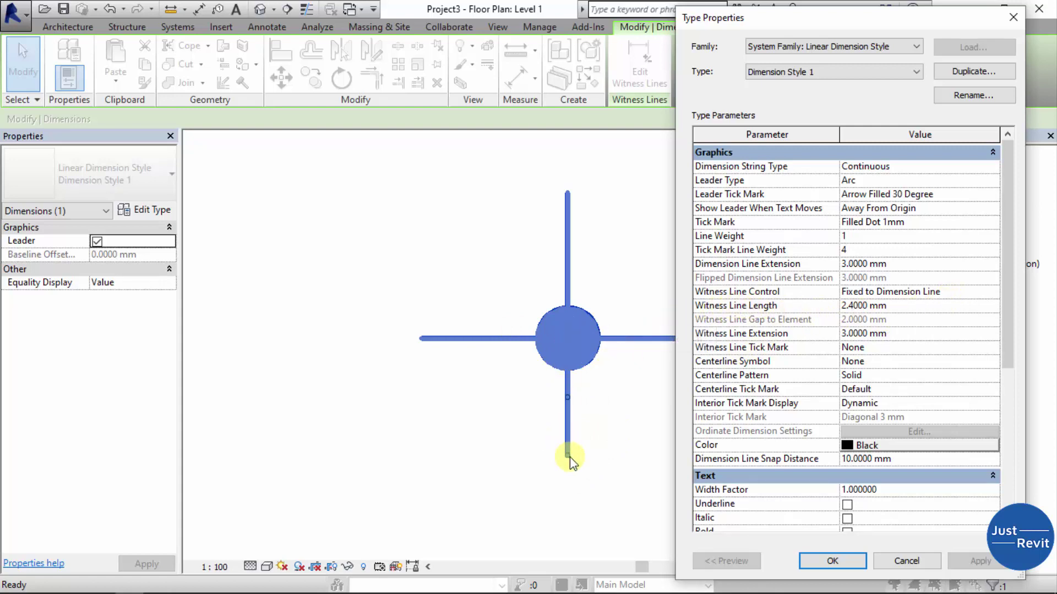
Step: Try a witness line length of 6 mm on Dimension Style 1, applying it, and restore it to 2.4 mm
{"action": "left_click", "coordinate": [902, 306]}
{"action": "type", "text": "6"}
{"action": "left_click", "coordinate": [972, 561]}
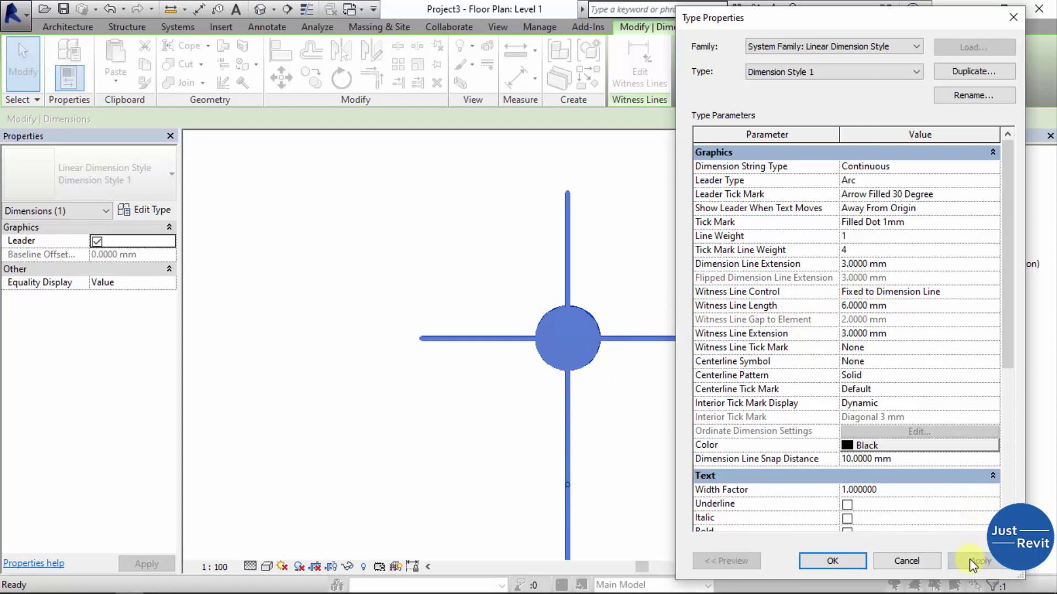
{"action": "left_click", "coordinate": [906, 308]}
{"action": "type", "text": "2.4"}
{"action": "left_click", "coordinate": [978, 560]}
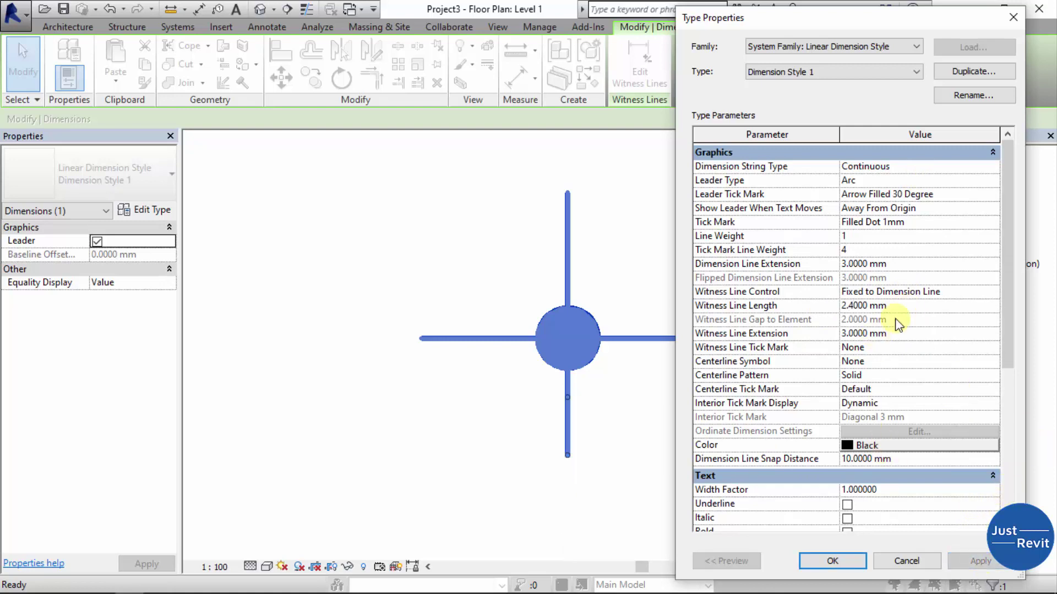
Step: Review the remaining graphics and text parameters of Dimension Style 1 and close its type properties
{"action": "scroll", "coordinate": [872, 330], "scroll_direction": "down", "scroll_amount": 2}
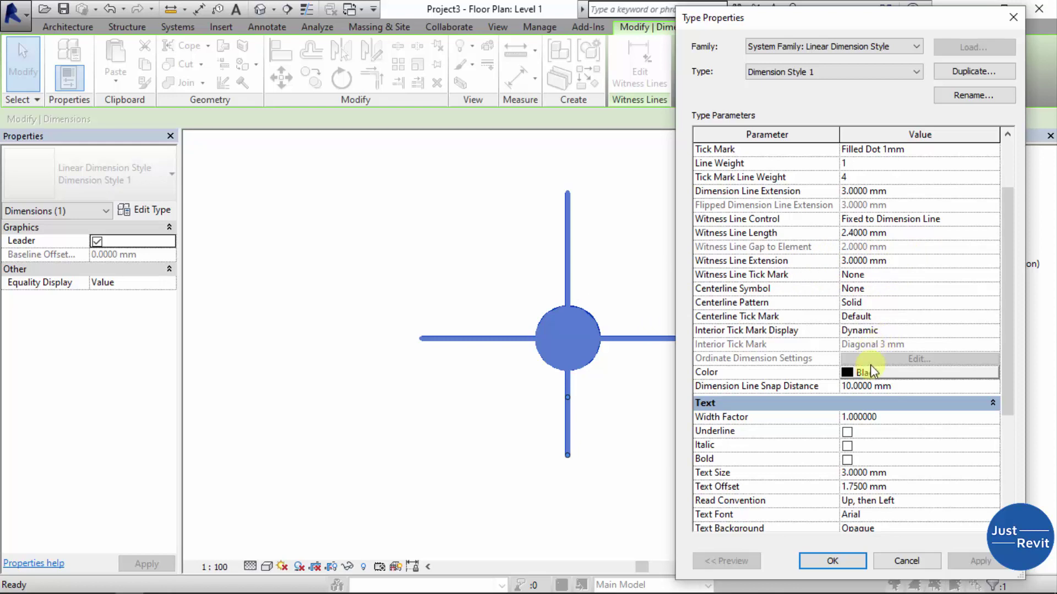
{"action": "scroll", "coordinate": [884, 331], "scroll_direction": "down", "scroll_amount": 5}
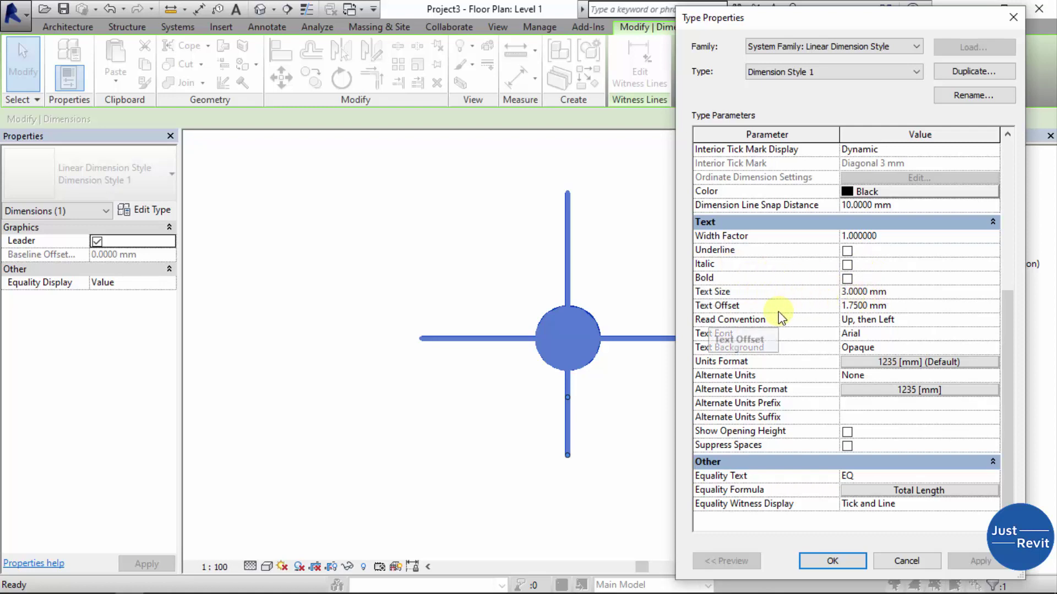
{"action": "left_click", "coordinate": [830, 561]}
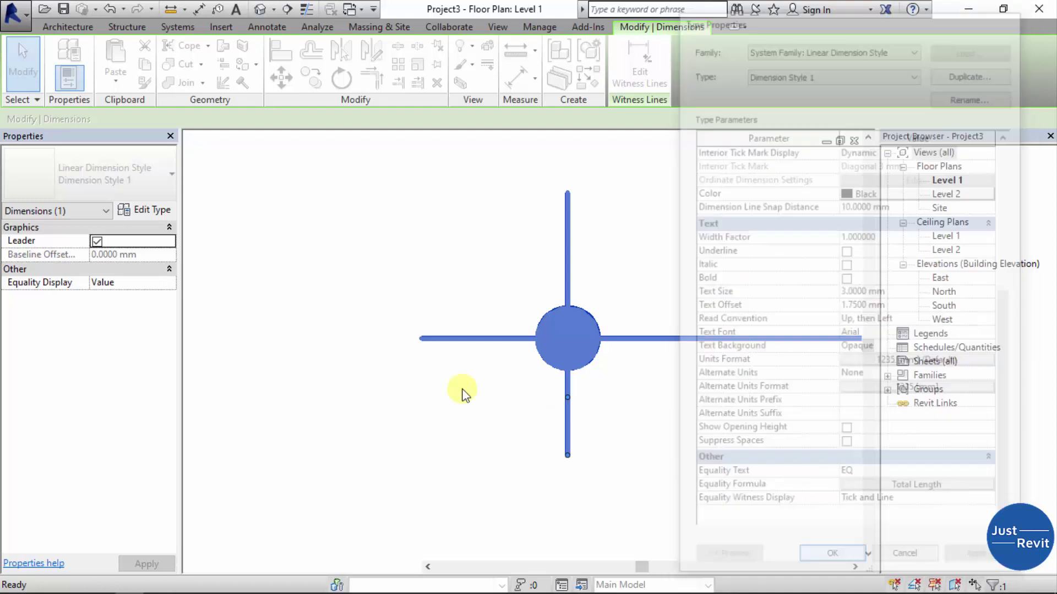
Step: Reopen the type properties of Dimension Style 1, set its text size to 5 mm, and apply it
{"action": "scroll", "coordinate": [462, 393], "scroll_direction": "down", "scroll_amount": 6}
{"action": "middle_click_drag", "start_coordinate": [402, 332], "coordinate": [490, 340]}
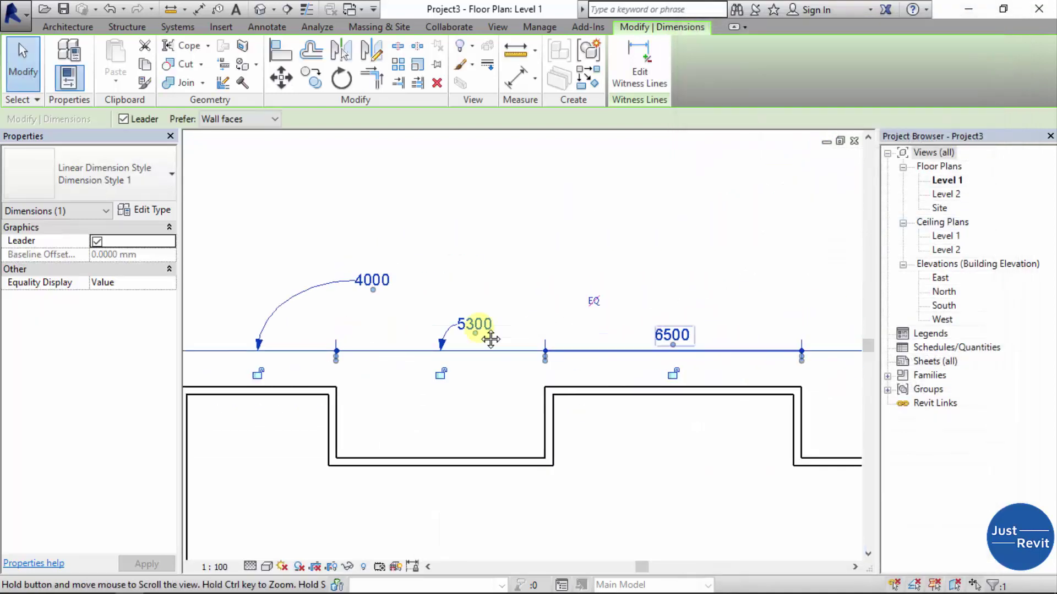
{"action": "scroll", "coordinate": [479, 347], "scroll_direction": "up", "scroll_amount": 5}
{"action": "scroll", "coordinate": [373, 292], "scroll_direction": "down", "scroll_amount": 3}
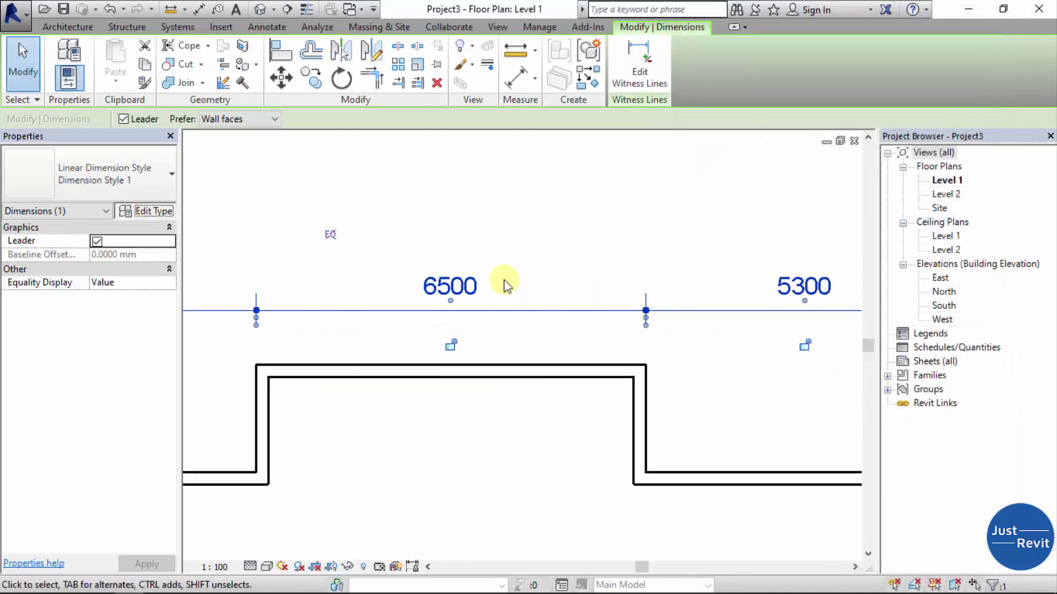
{"action": "key", "text": "Return"}
{"action": "scroll", "coordinate": [935, 385], "scroll_direction": "down", "scroll_amount": 6}
{"action": "left_click", "coordinate": [914, 292]}
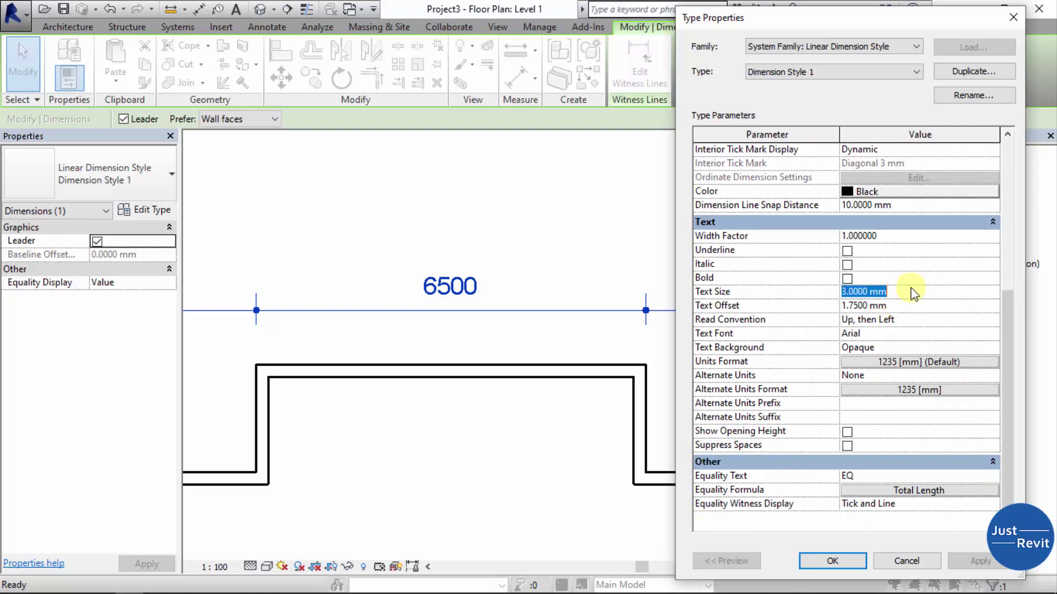
{"action": "type", "text": "5"}
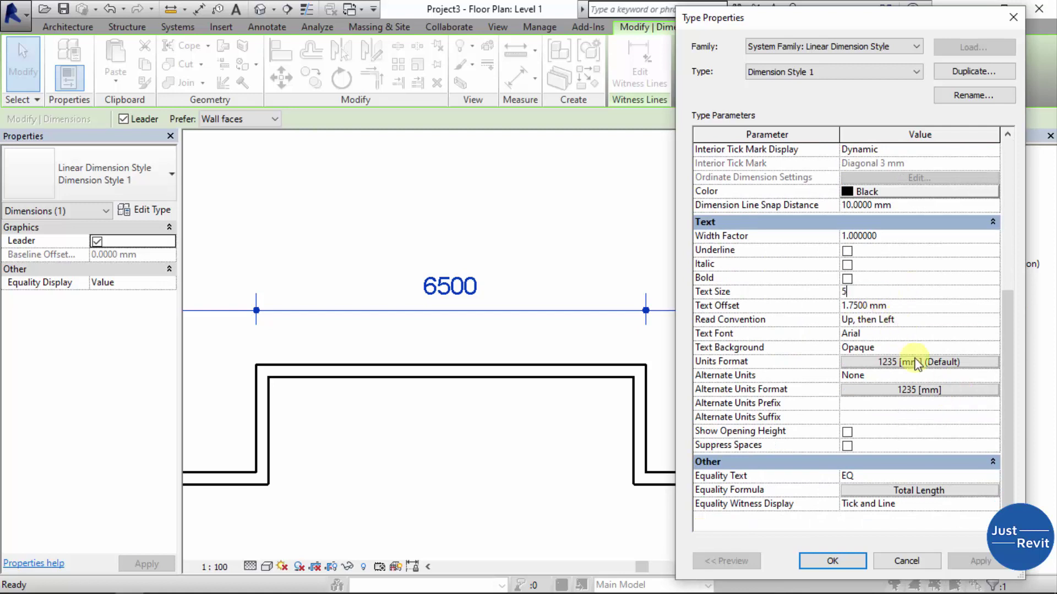
{"action": "left_click", "coordinate": [978, 560]}
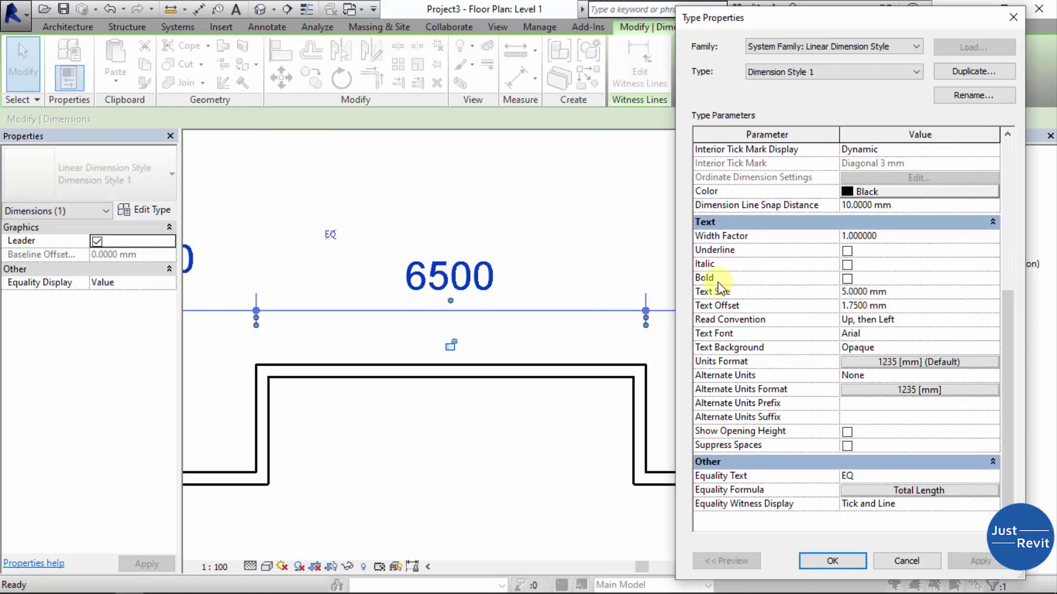
Step: Set the text offset of Dimension Style 1 to 0.2 mm and apply it
{"action": "left_click", "coordinate": [897, 306]}
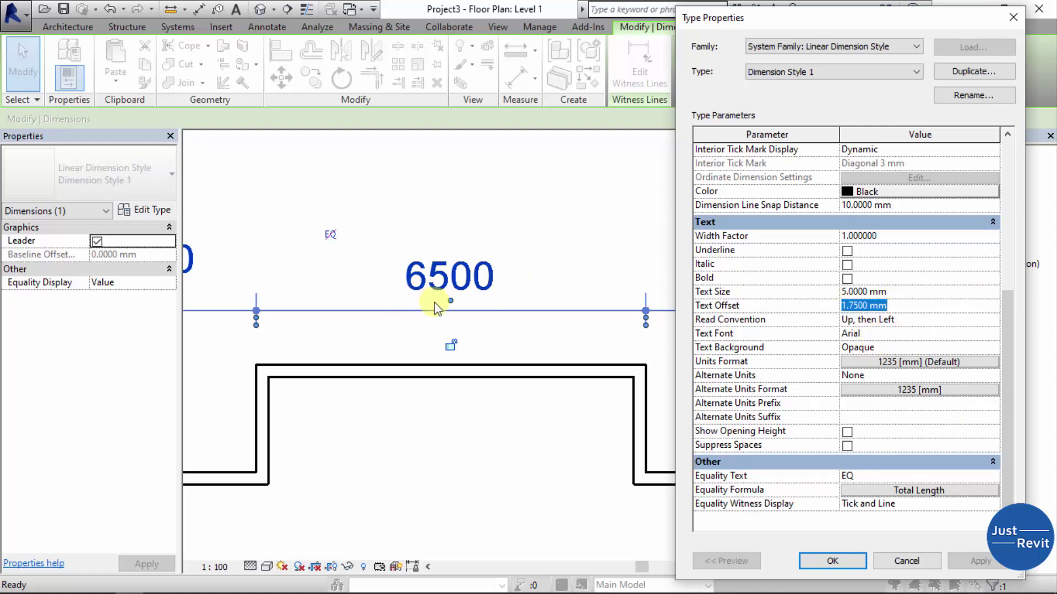
{"action": "type", "text": ".2"}
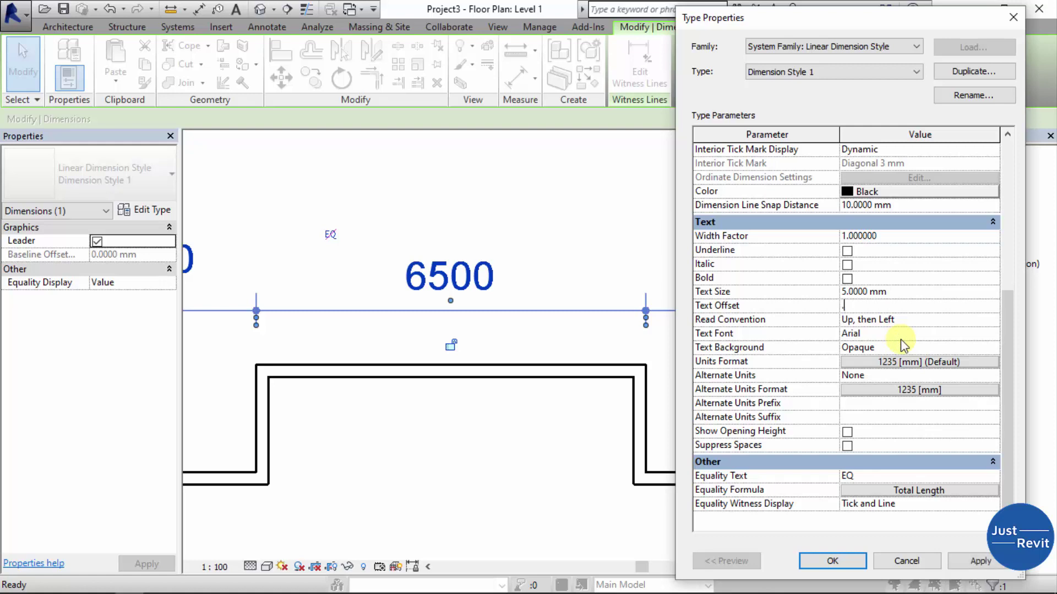
{"action": "left_click", "coordinate": [973, 562]}
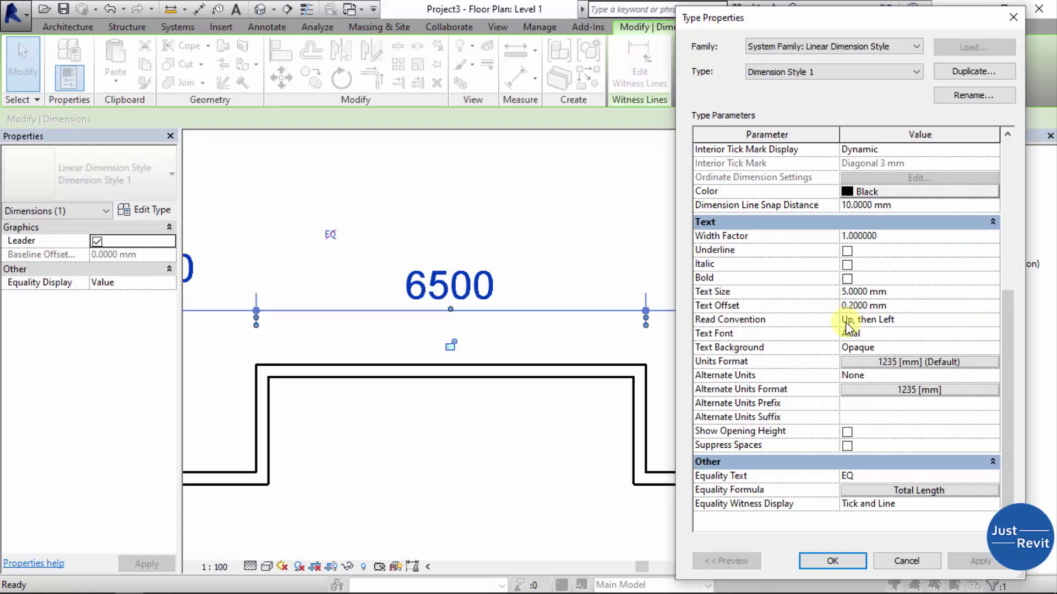
Step: Examine the available Read Convention options for the text of Dimension Style 1
{"action": "left_click", "coordinate": [989, 324]}
{"action": "left_click", "coordinate": [992, 321]}
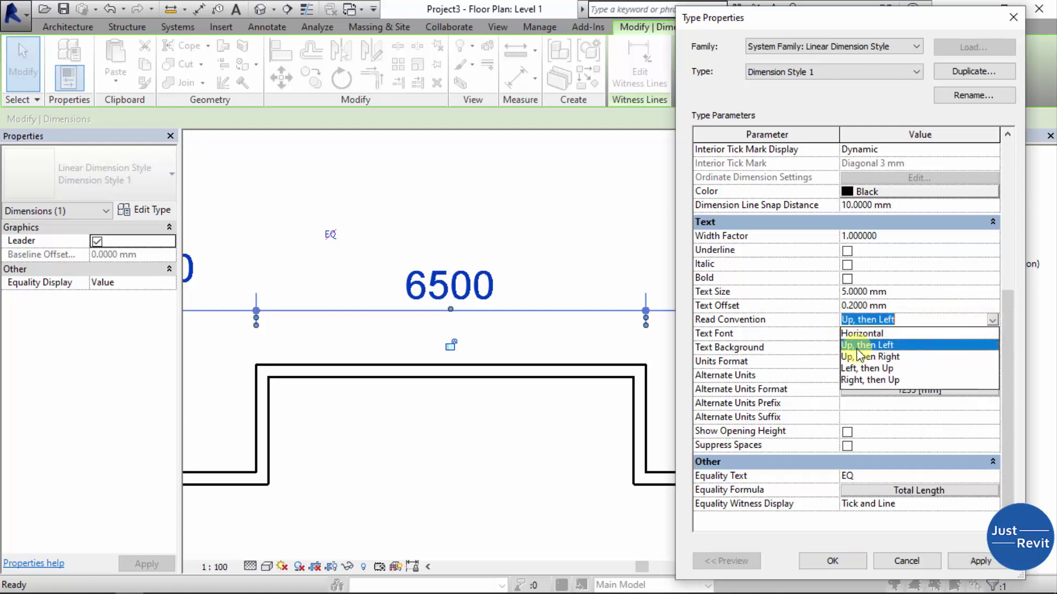
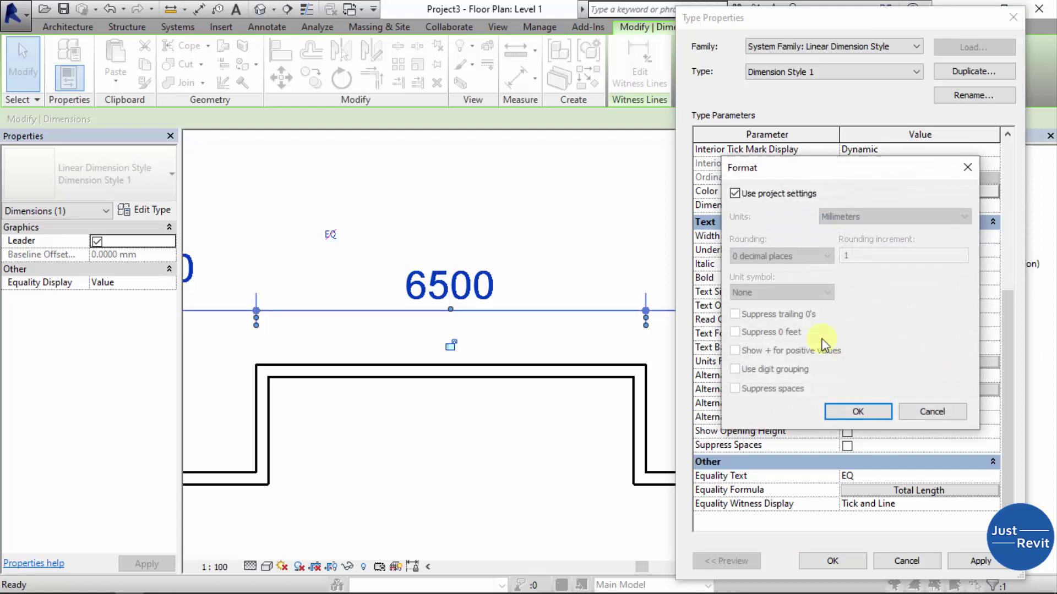
Step: Override the project settings in Dimension Style 1's units format, keeping millimetres with 0 decimal places, and close its type properties
{"action": "mouse_move", "coordinate": [786, 156]}
{"action": "left_mouse_down"}
{"action": "mouse_move", "coordinate": [618, 165]}
{"action": "mouse_move", "coordinate": [713, 172]}
{"action": "mouse_move", "coordinate": [726, 155]}
{"action": "left_mouse_up"}
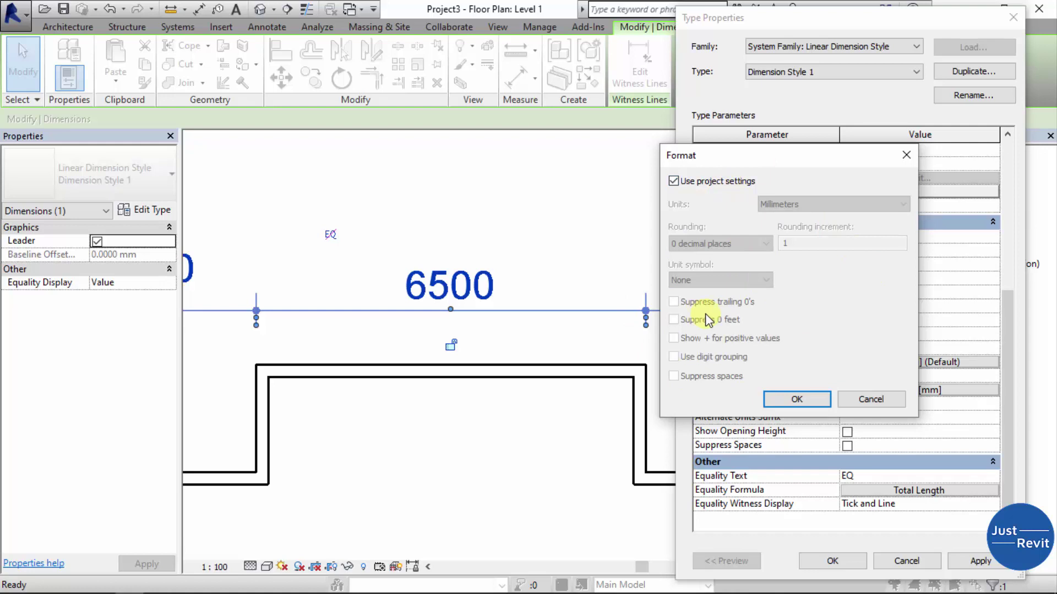
{"action": "left_click", "coordinate": [674, 182]}
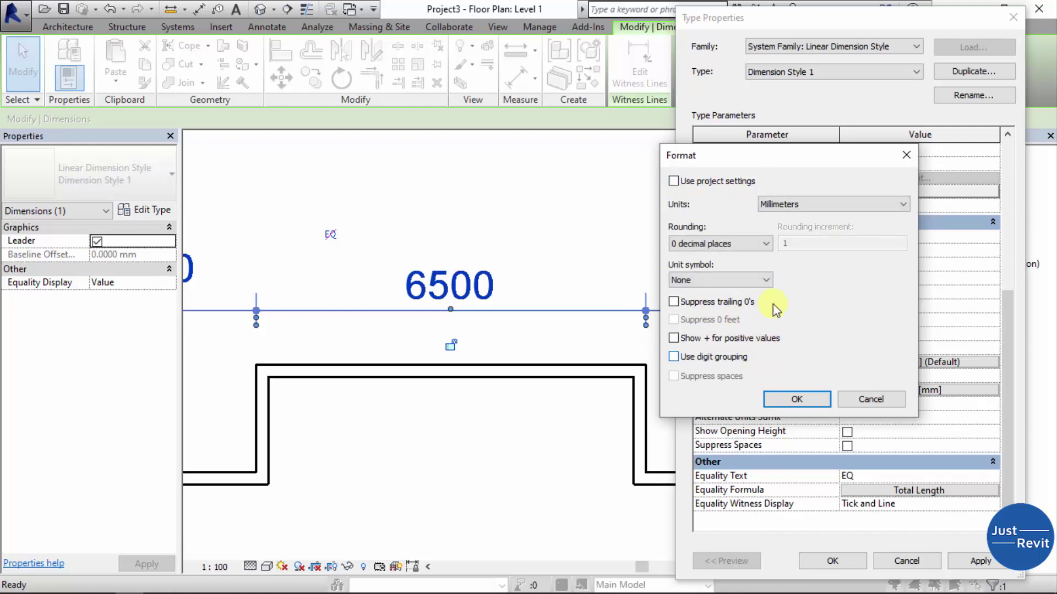
{"action": "left_click", "coordinate": [755, 244]}
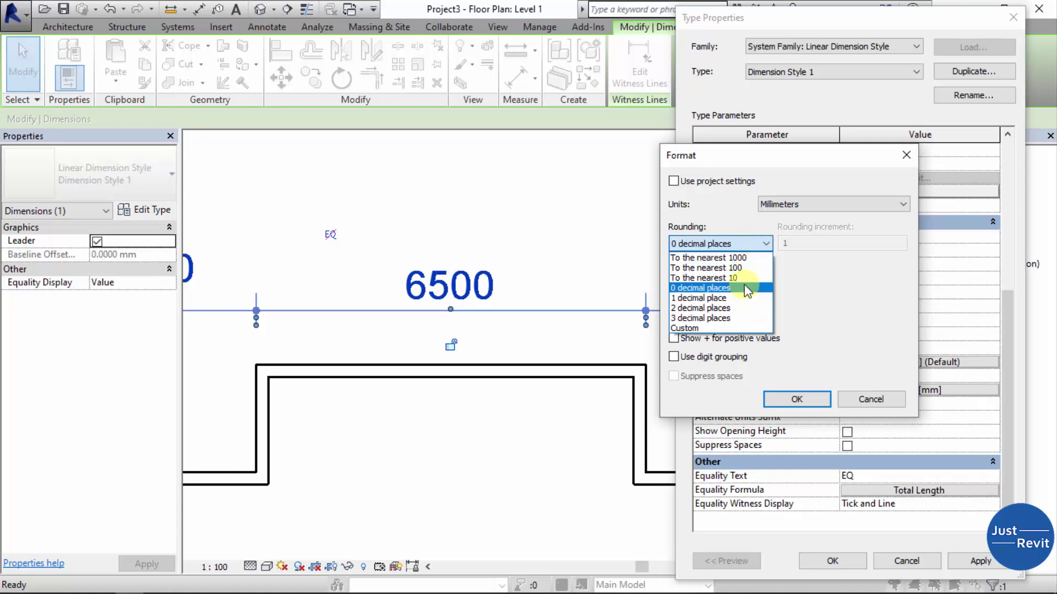
{"action": "left_click", "coordinate": [797, 399]}
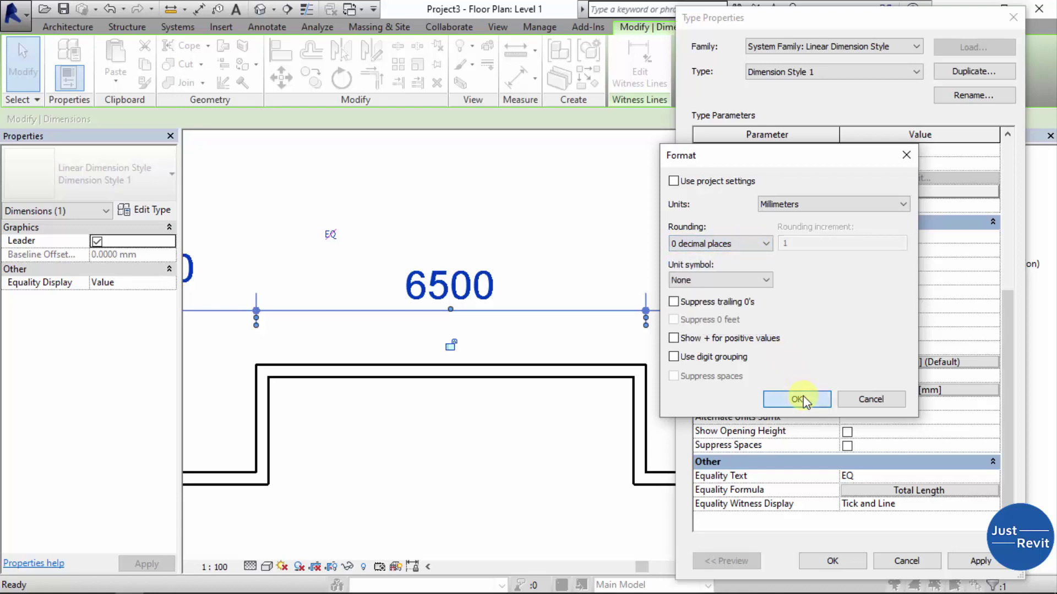
{"action": "left_click", "coordinate": [797, 399]}
{"action": "left_click", "coordinate": [842, 560]}
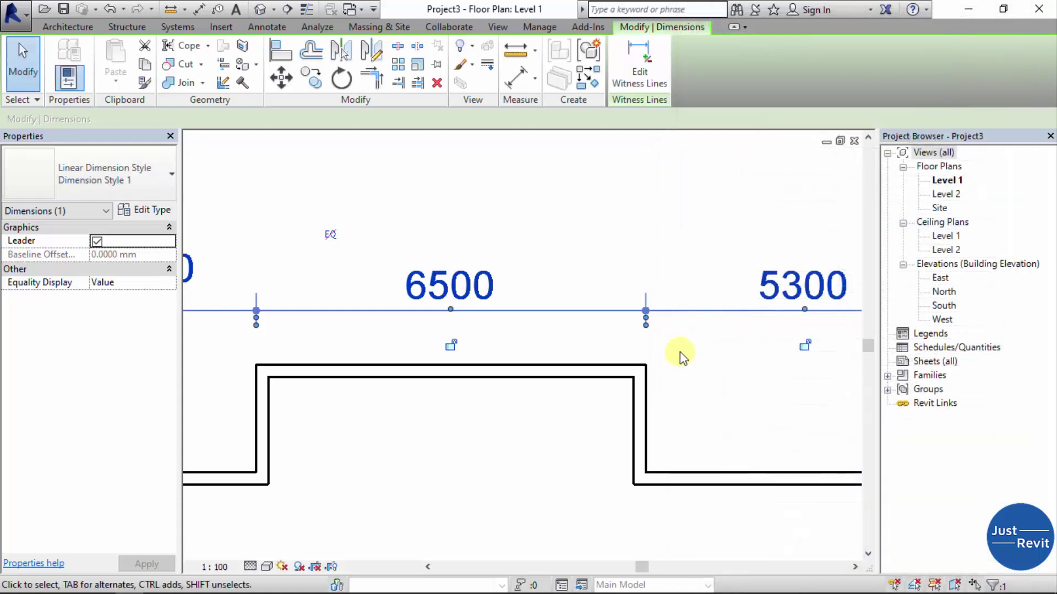
Step: Select the floor plan's right end wall and set the dimension from it to the adjacent projection's wall to 12345.56888 mm
{"action": "scroll", "coordinate": [680, 352], "scroll_direction": "down", "scroll_amount": 4}
{"action": "left_click", "coordinate": [675, 272]}
{"action": "scroll", "coordinate": [677, 276], "scroll_direction": "up", "scroll_amount": 4}
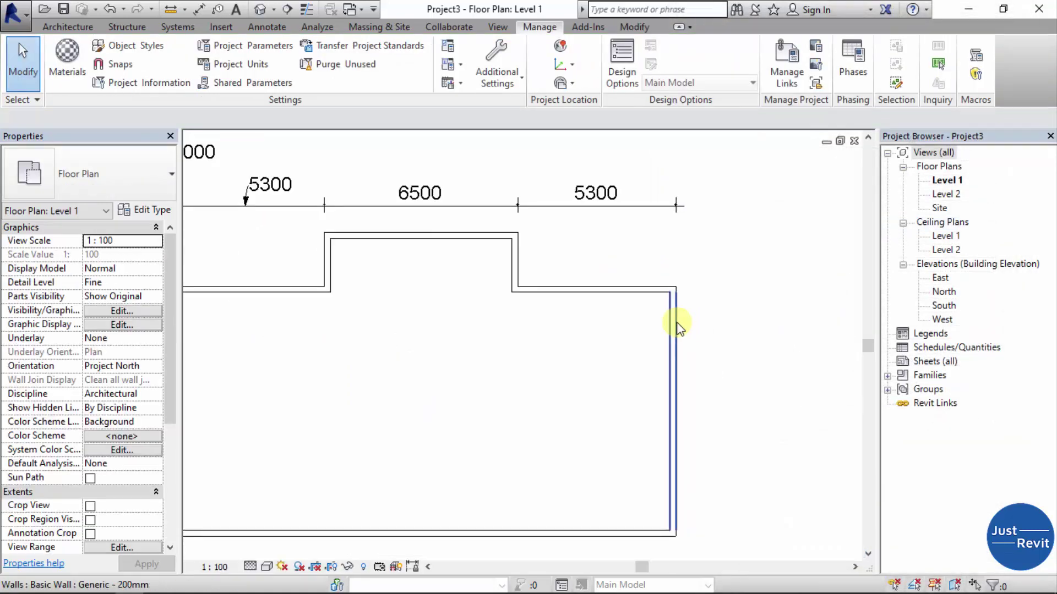
{"action": "left_click", "coordinate": [651, 325]}
{"action": "scroll", "coordinate": [622, 230], "scroll_direction": "up", "scroll_amount": 4}
{"action": "left_click", "coordinate": [539, 168]}
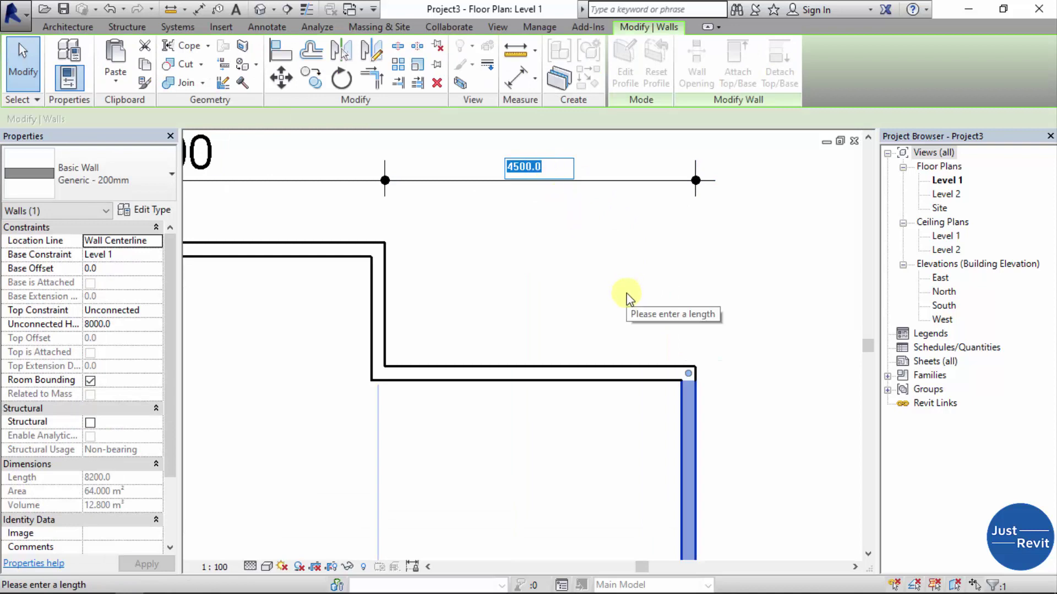
{"action": "type", "text": "123"}
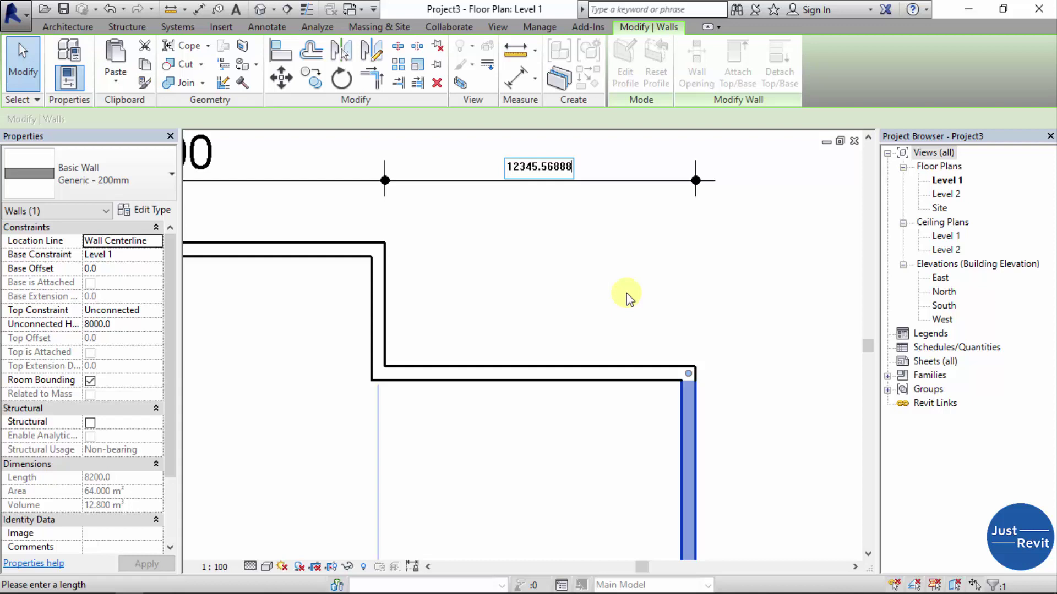
{"action": "key", "text": "Return"}
{"action": "scroll", "coordinate": [701, 260], "scroll_direction": "up", "scroll_amount": 3}
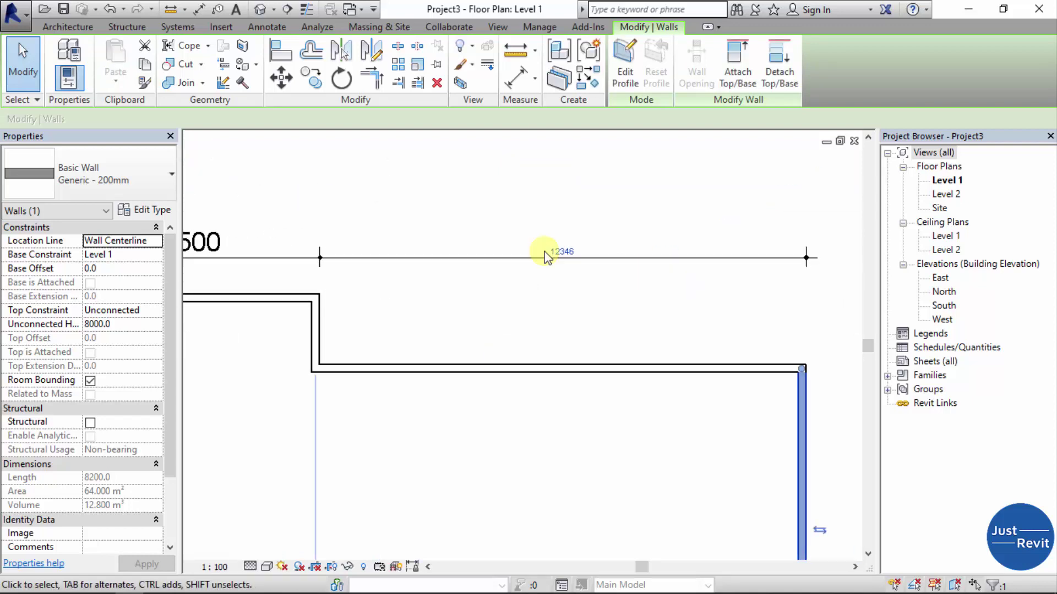
{"action": "key", "text": "Escape"}
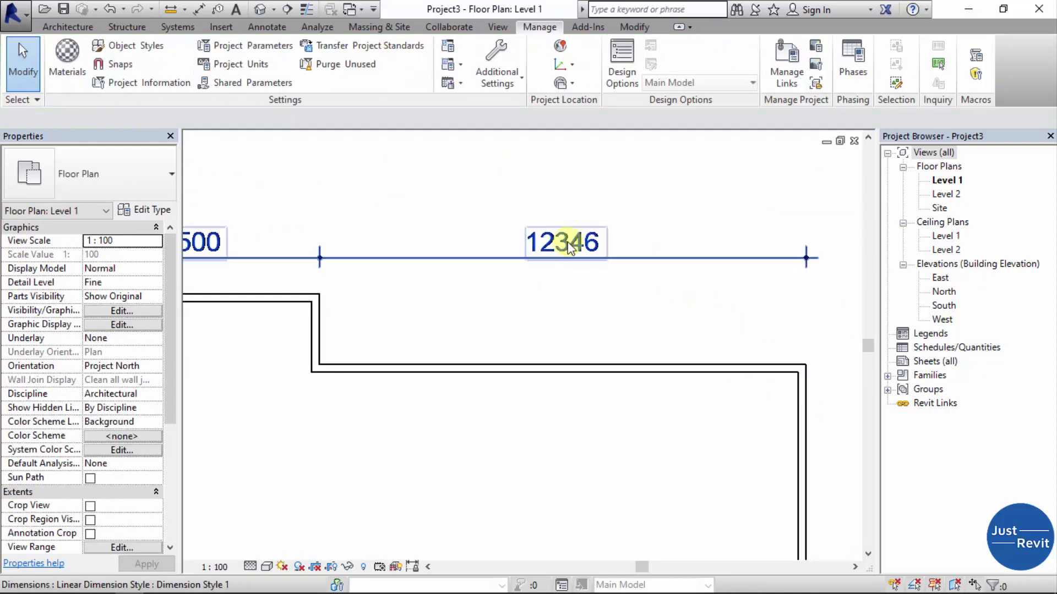
Step: Reopen the type properties of Dimension Style 1, set its units format rounding to 1 decimal place, and apply it
{"action": "left_click", "coordinate": [568, 242]}
{"action": "left_click", "coordinate": [160, 210]}
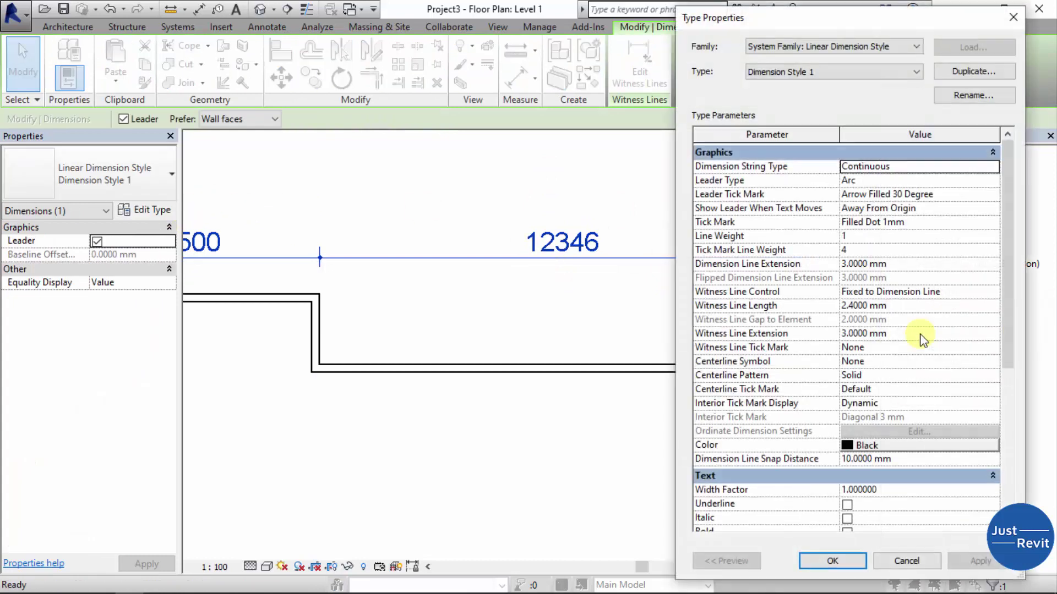
{"action": "scroll", "coordinate": [882, 409], "scroll_direction": "down", "scroll_amount": 5}
{"action": "left_click", "coordinate": [929, 418]}
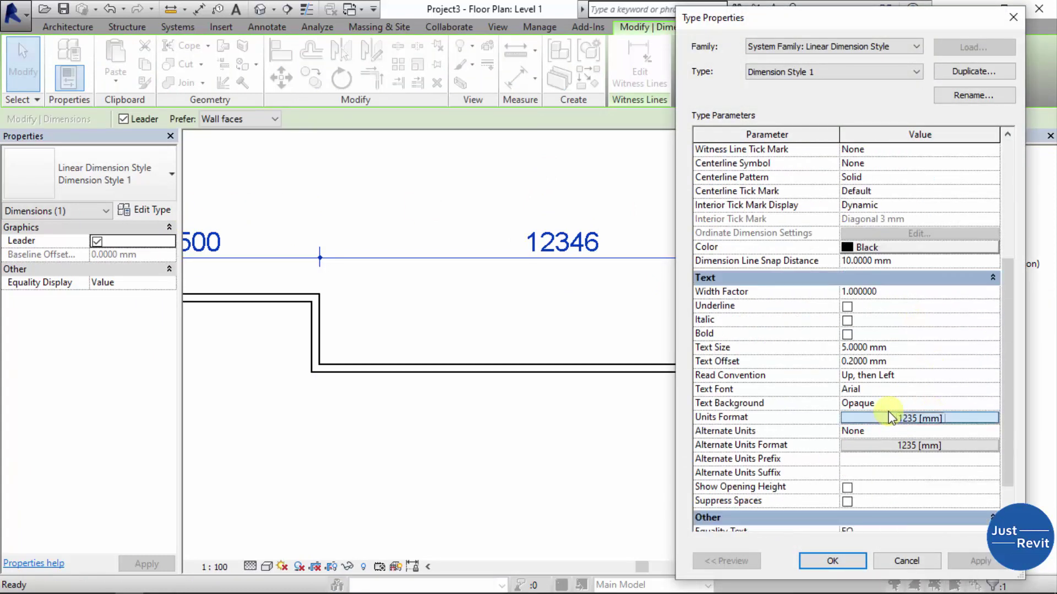
{"action": "left_click", "coordinate": [707, 243]}
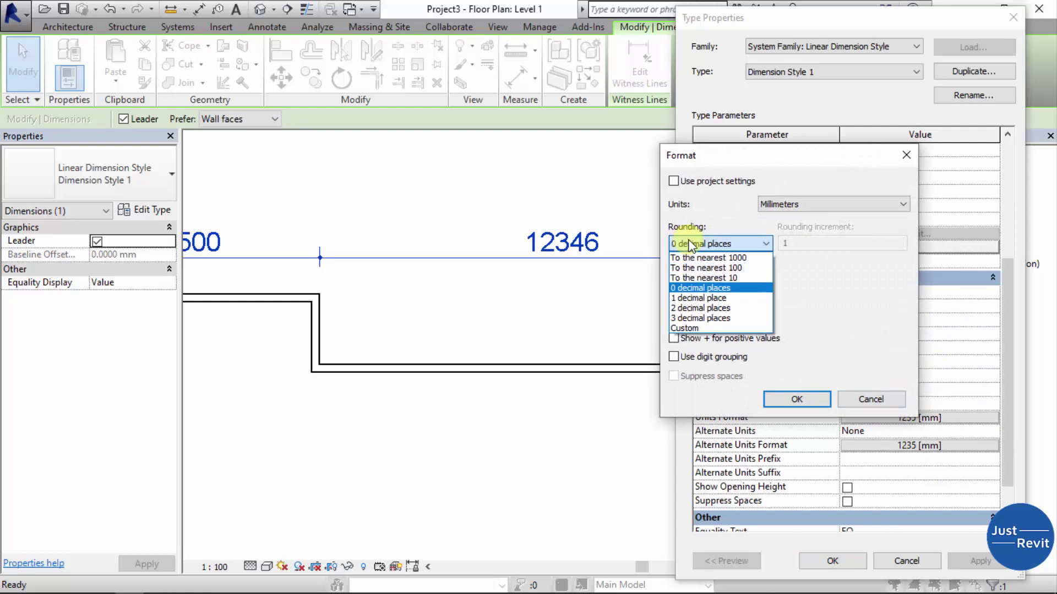
{"action": "left_click", "coordinate": [722, 296]}
{"action": "left_click", "coordinate": [808, 398]}
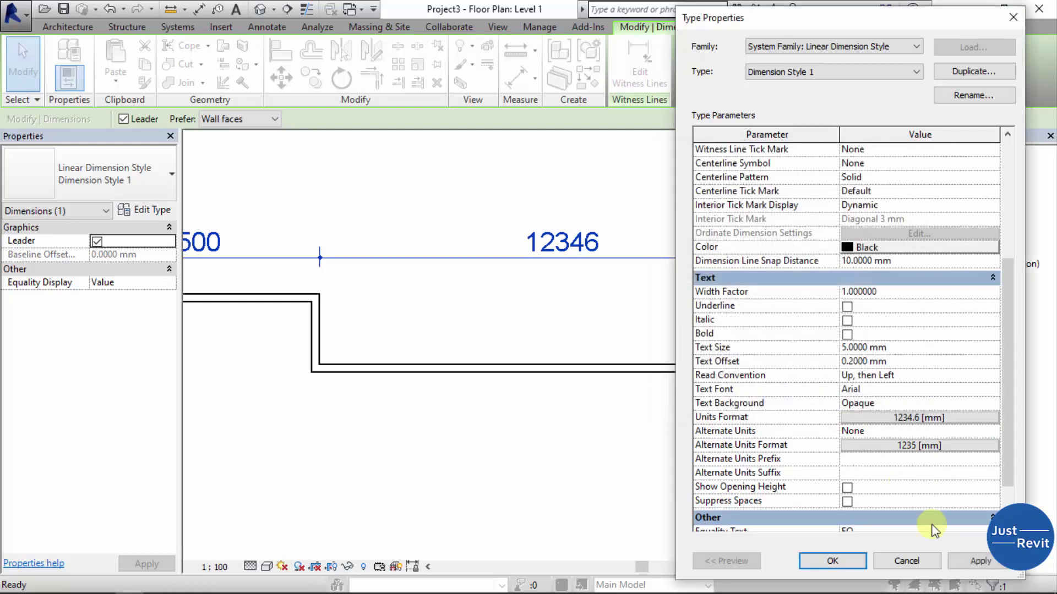
{"action": "left_click", "coordinate": [963, 560]}
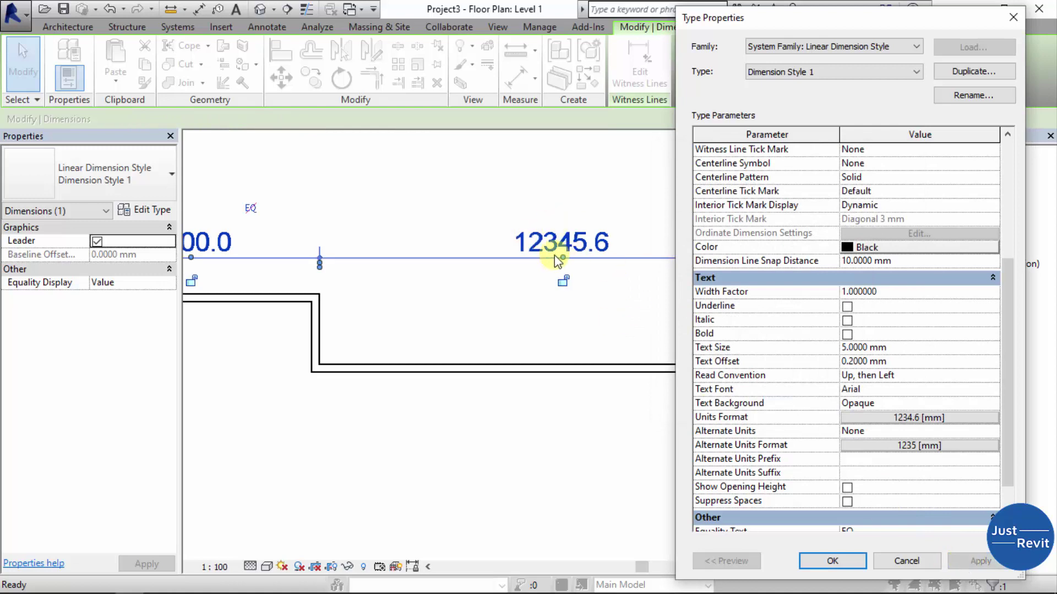
Step: Set the units format rounding of Dimension Style 1 to 2 decimal places and apply it
{"action": "left_click", "coordinate": [864, 417]}
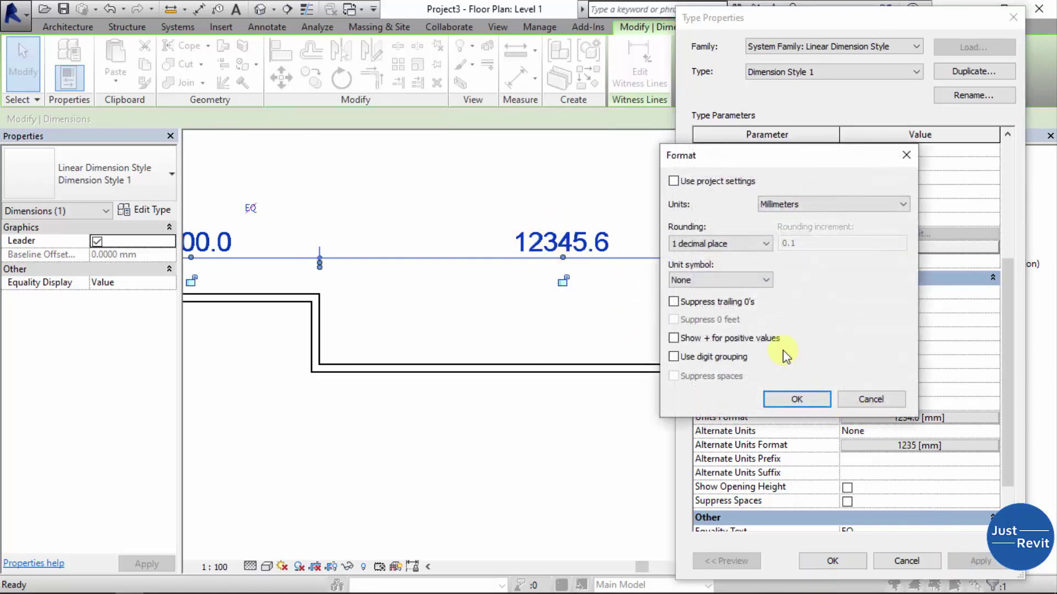
{"action": "left_click", "coordinate": [715, 245]}
{"action": "left_click", "coordinate": [697, 303]}
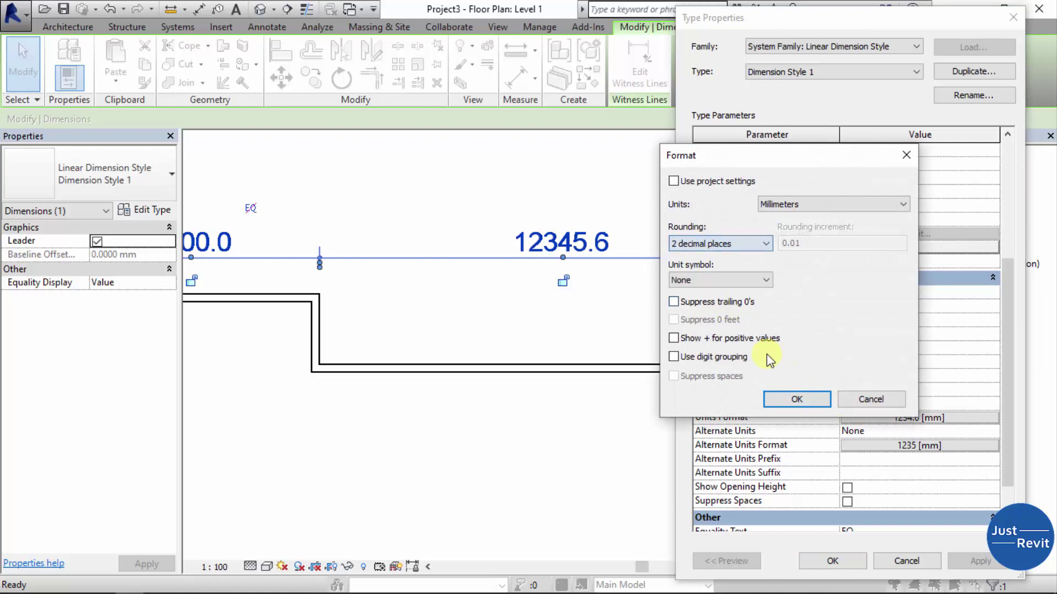
{"action": "left_click", "coordinate": [797, 399]}
{"action": "left_click", "coordinate": [961, 560]}
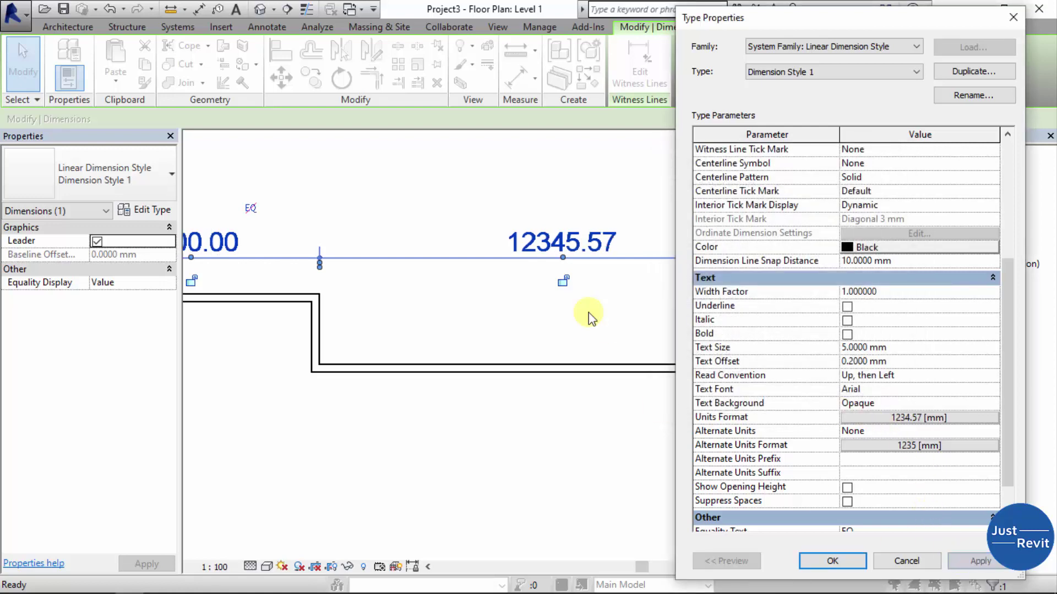
Step: Set the units format rounding of Dimension Style 1 to the nearest 10 and apply it
{"action": "left_click", "coordinate": [878, 417]}
{"action": "left_click", "coordinate": [693, 249]}
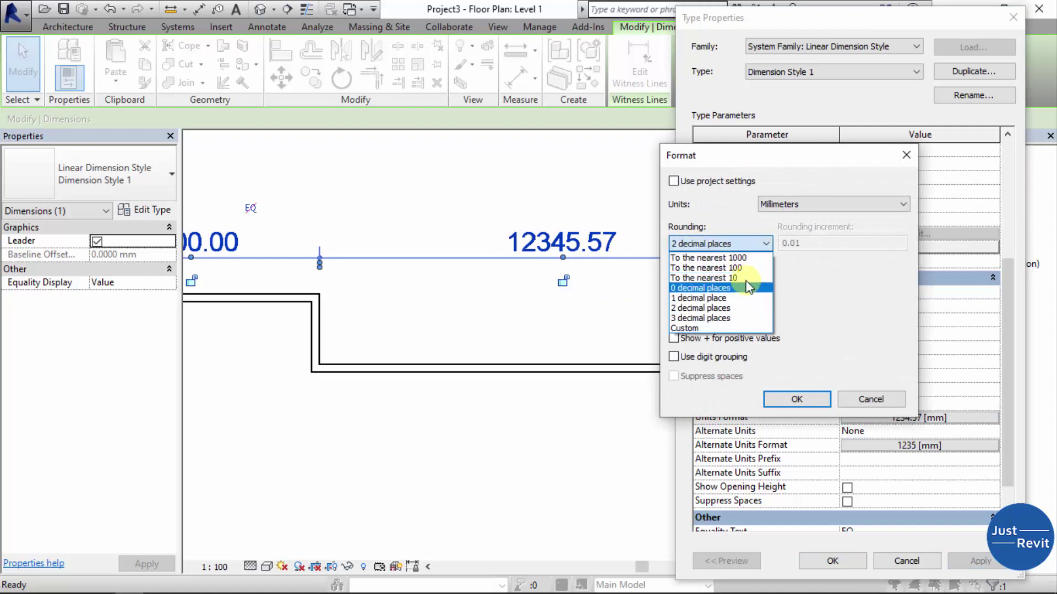
{"action": "left_click", "coordinate": [702, 275]}
{"action": "left_click", "coordinate": [798, 399]}
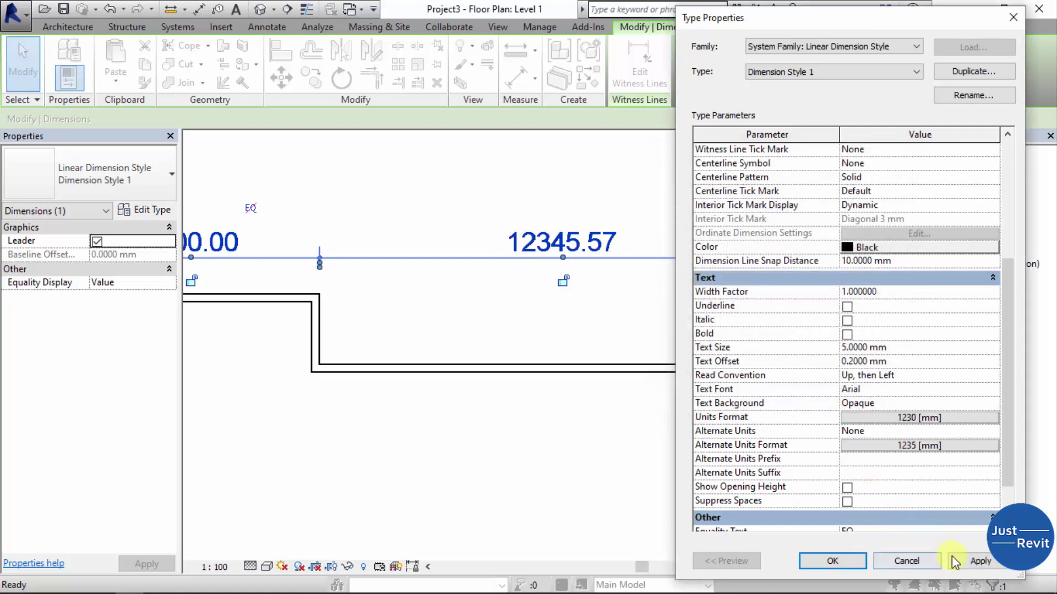
{"action": "left_click", "coordinate": [979, 561]}
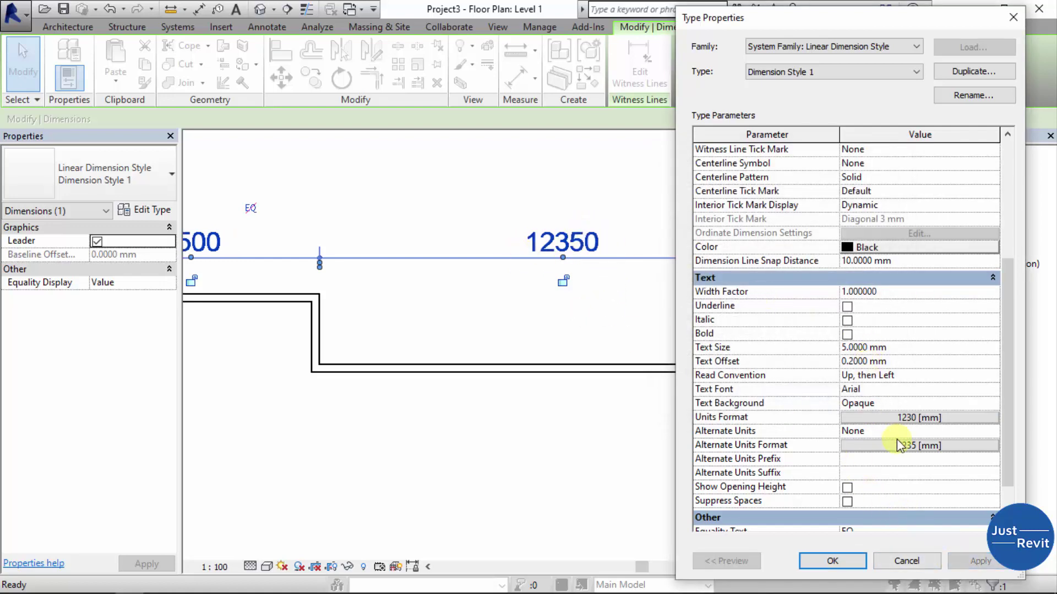
Step: Set the unit symbol in Dimension Style 1's units format to mm and apply it
{"action": "left_click", "coordinate": [913, 419]}
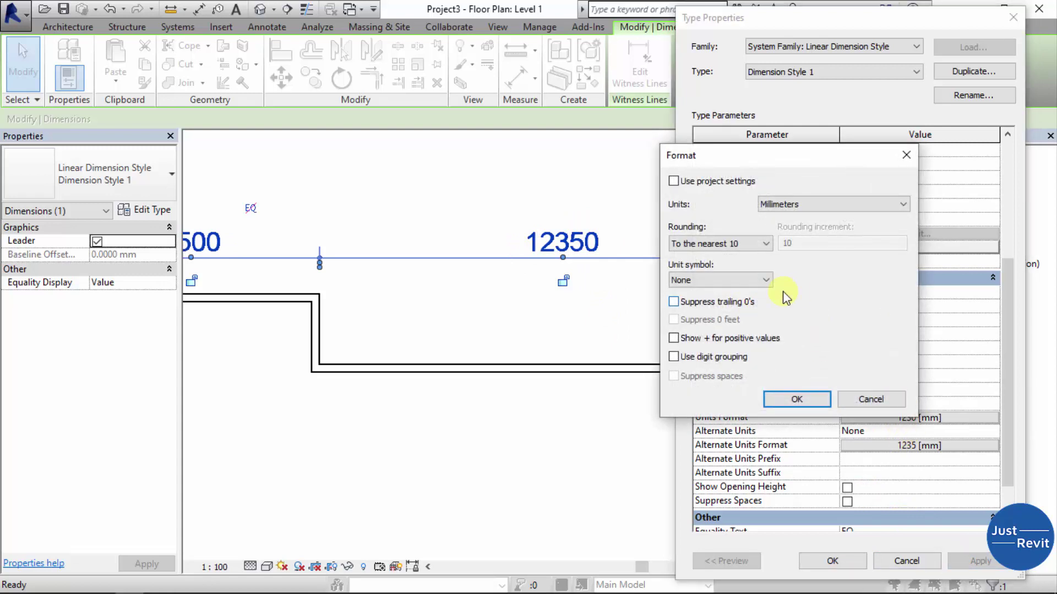
{"action": "left_click", "coordinate": [715, 280]}
{"action": "left_click", "coordinate": [731, 293]}
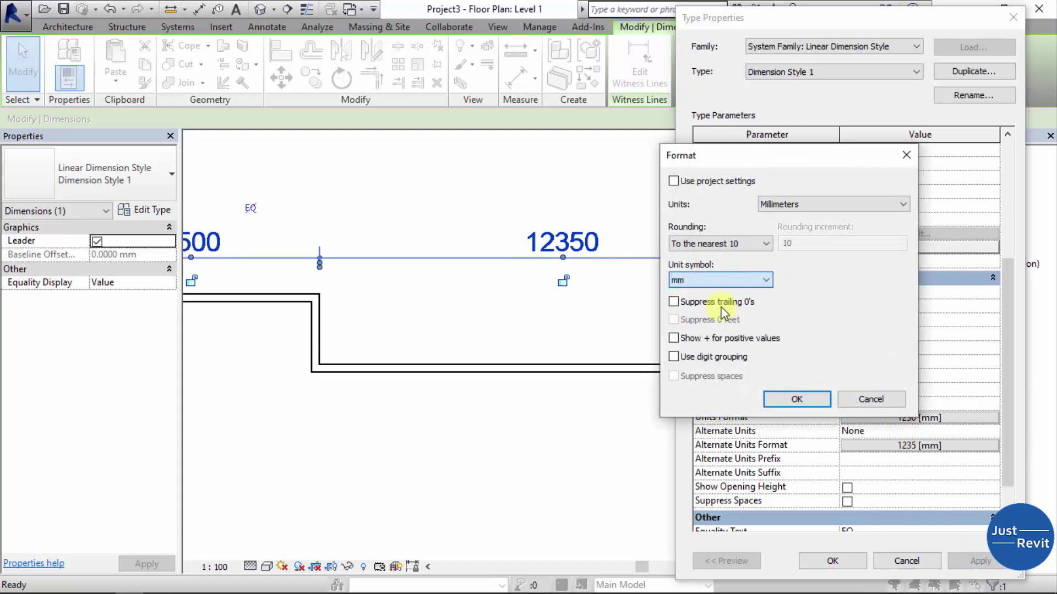
{"action": "left_click", "coordinate": [784, 399]}
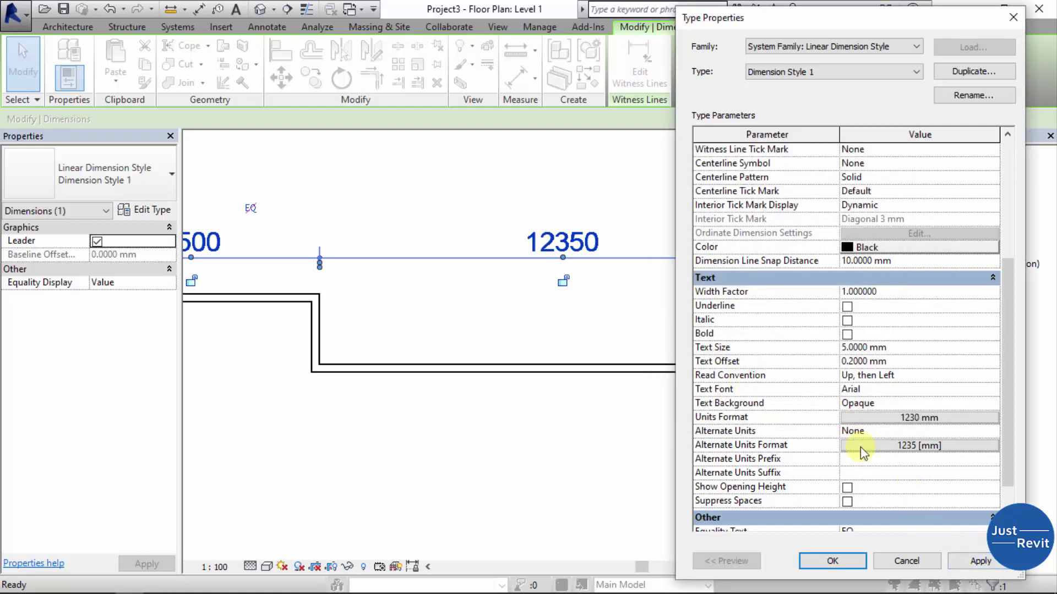
{"action": "left_click", "coordinate": [974, 561]}
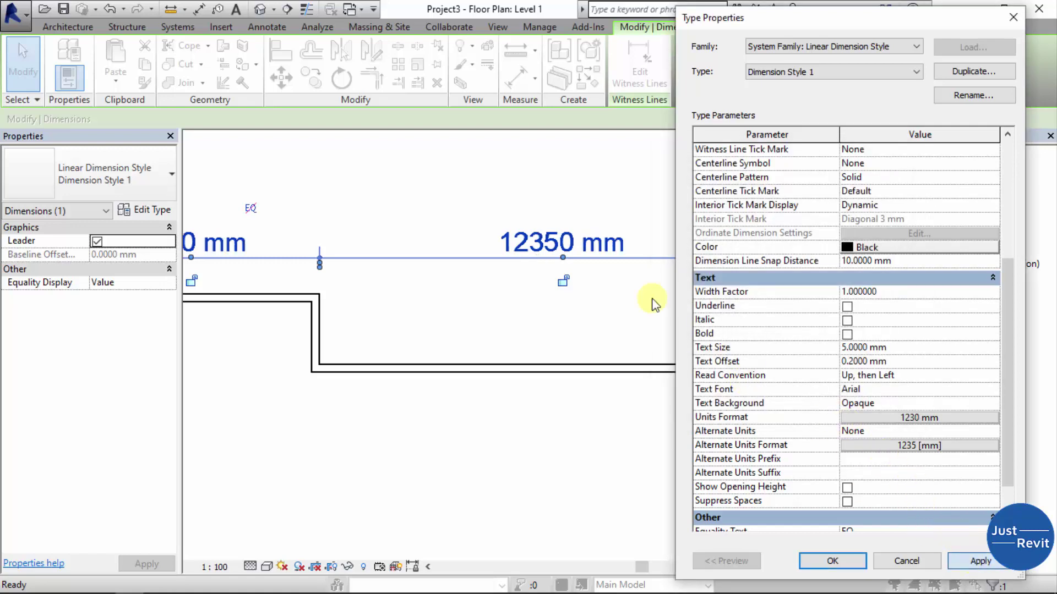
Step: Return Dimension Style 1's units format to the project settings and apply it
{"action": "left_click", "coordinate": [919, 417]}
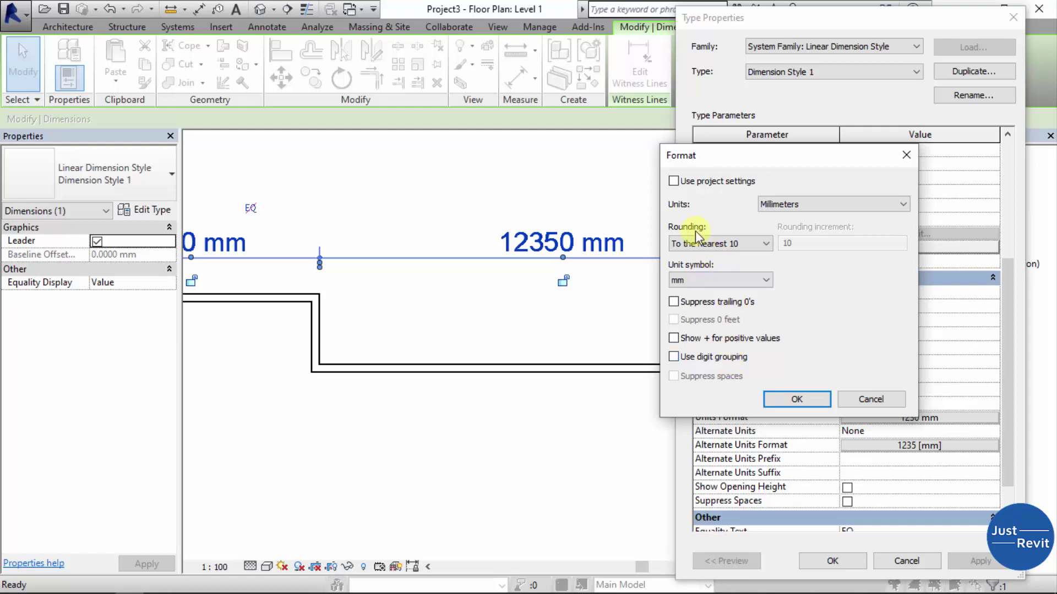
{"action": "left_click", "coordinate": [674, 181]}
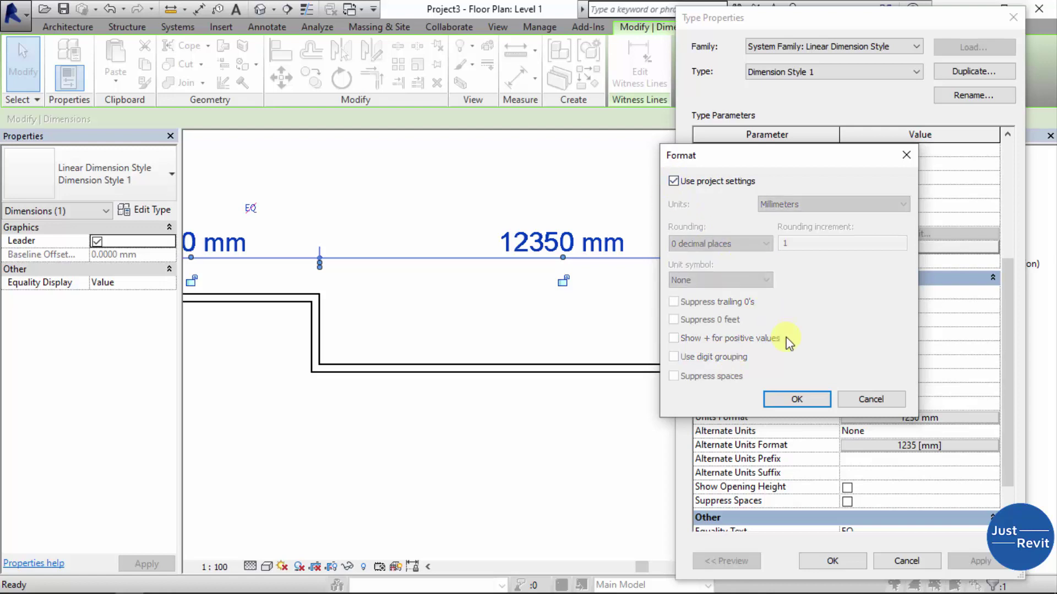
{"action": "left_click", "coordinate": [797, 399]}
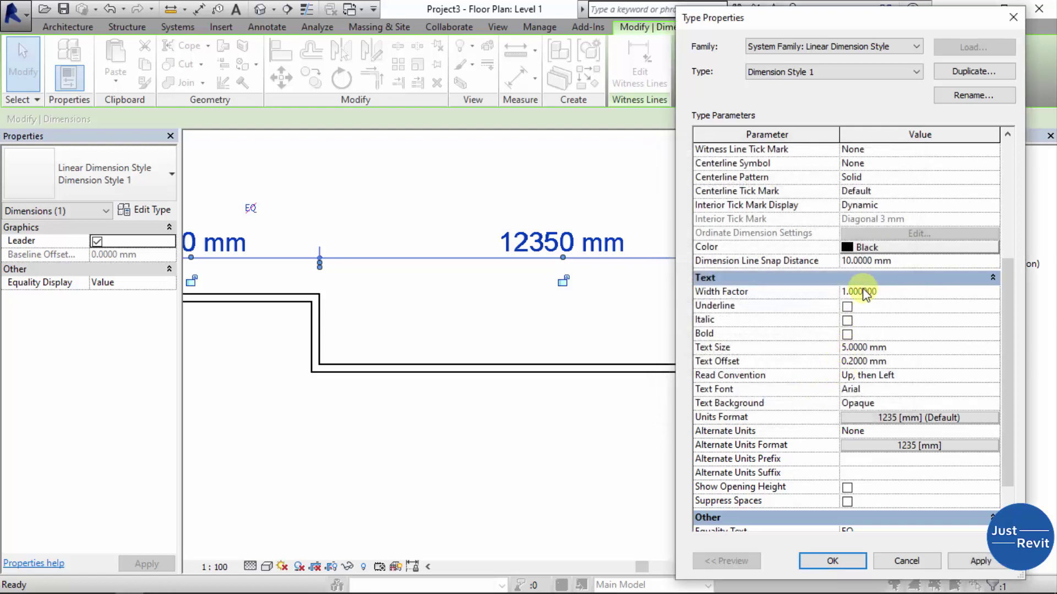
{"action": "left_click", "coordinate": [981, 555]}
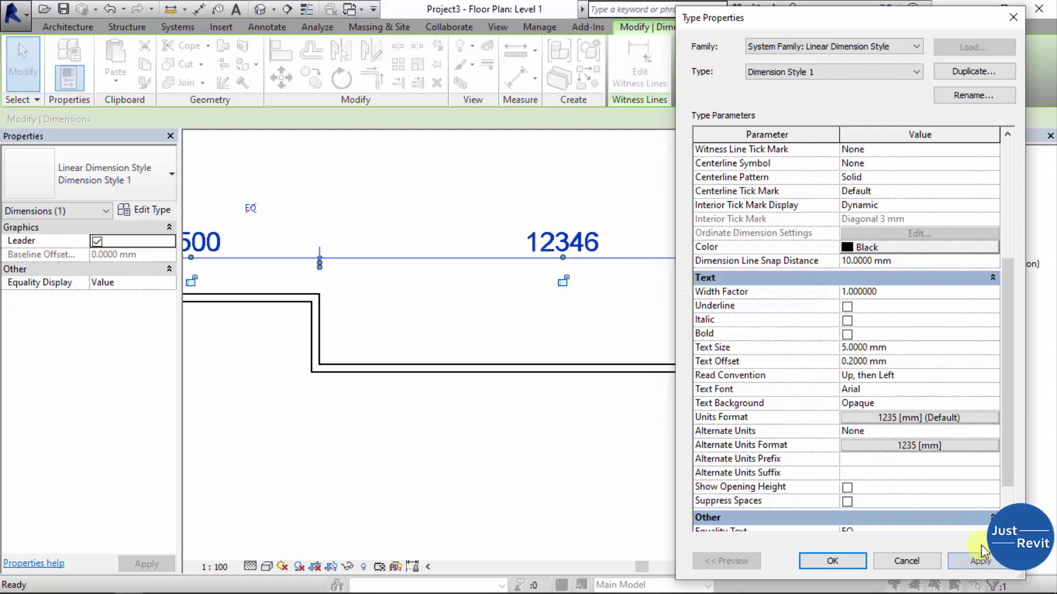
Step: Set Alternate Units of Dimension Style 1 to Below, keeping its alternate format in millimeters, and apply it
{"action": "scroll", "coordinate": [915, 345], "scroll_direction": "down", "scroll_amount": 2}
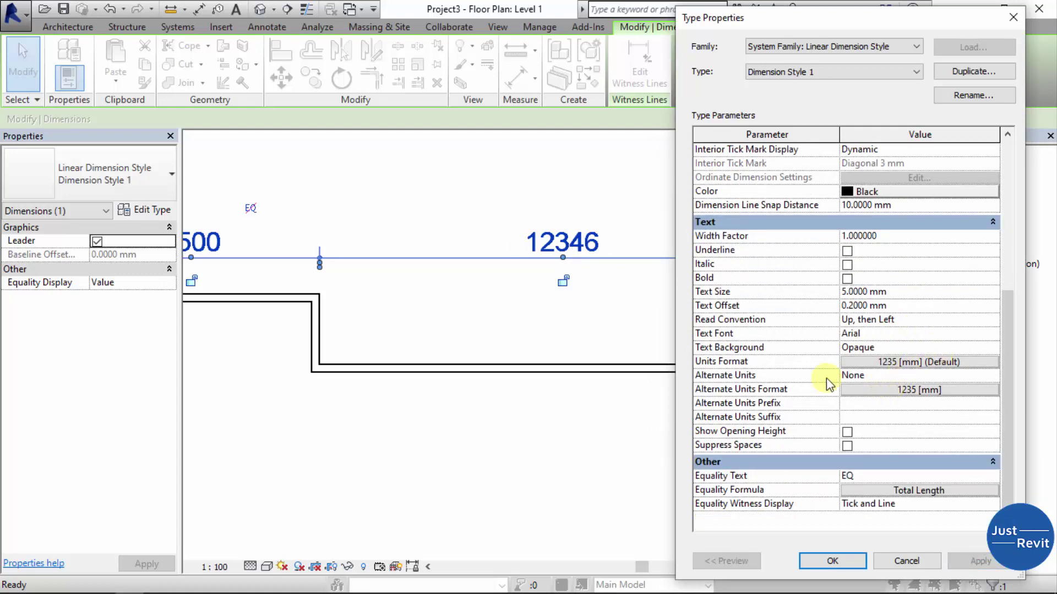
{"action": "left_click", "coordinate": [997, 375]}
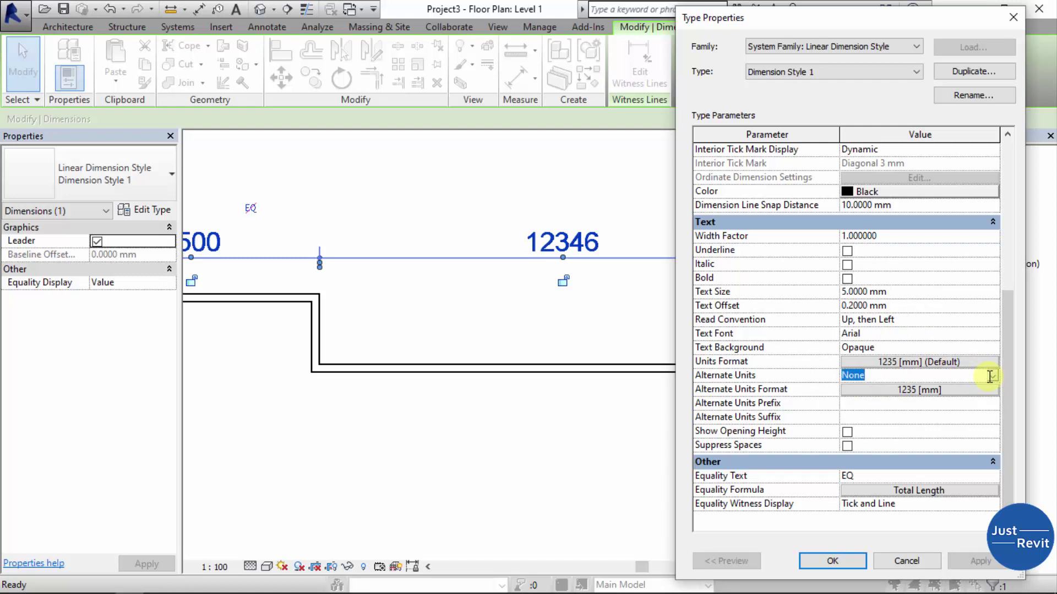
{"action": "left_click", "coordinate": [992, 376]}
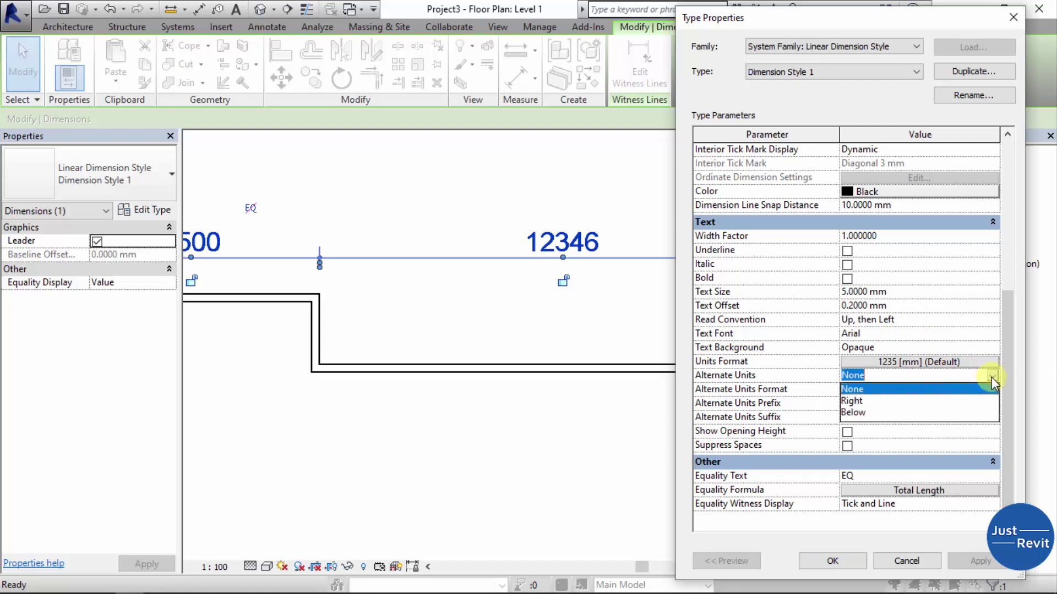
{"action": "left_click", "coordinate": [853, 412]}
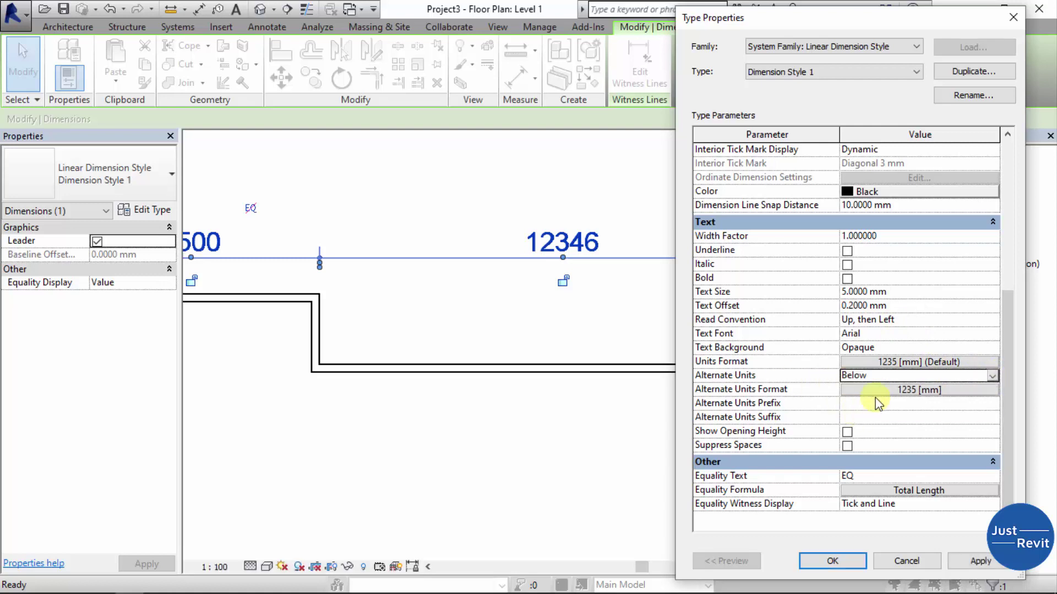
{"action": "left_click", "coordinate": [918, 390]}
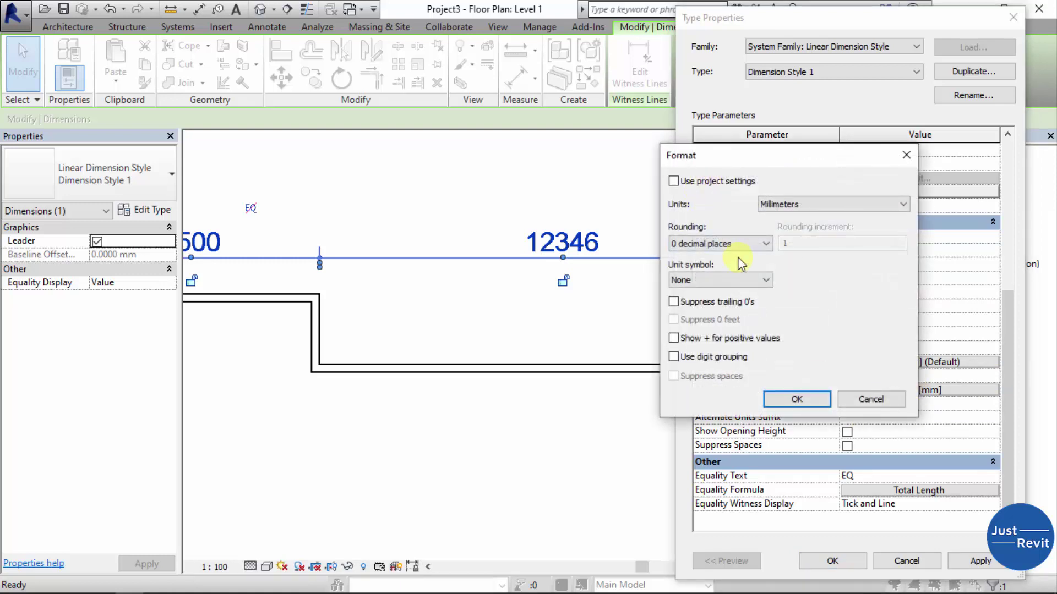
{"action": "left_click", "coordinate": [796, 399]}
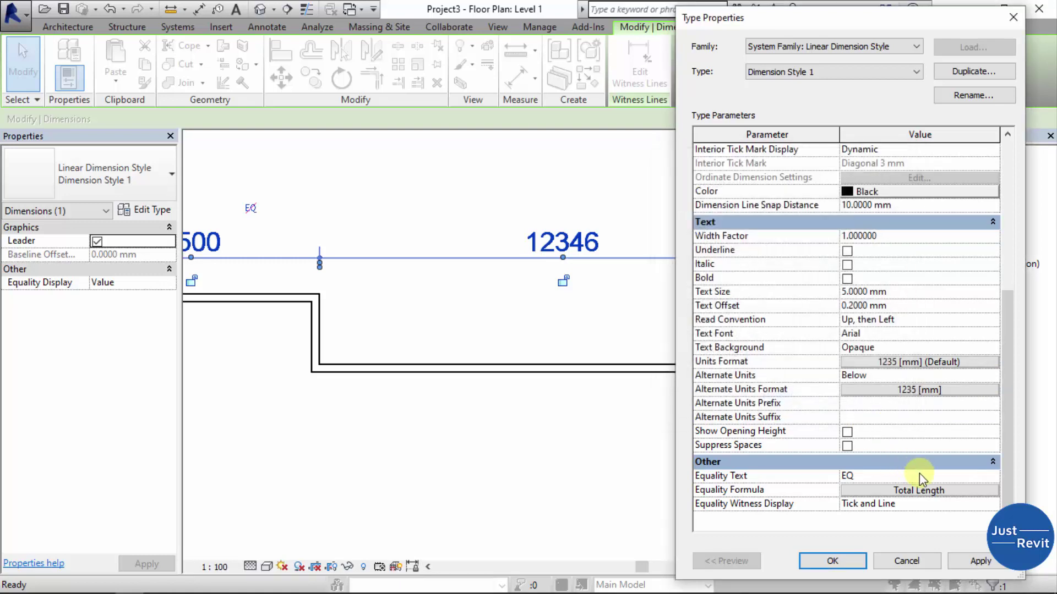
{"action": "left_click", "coordinate": [978, 560]}
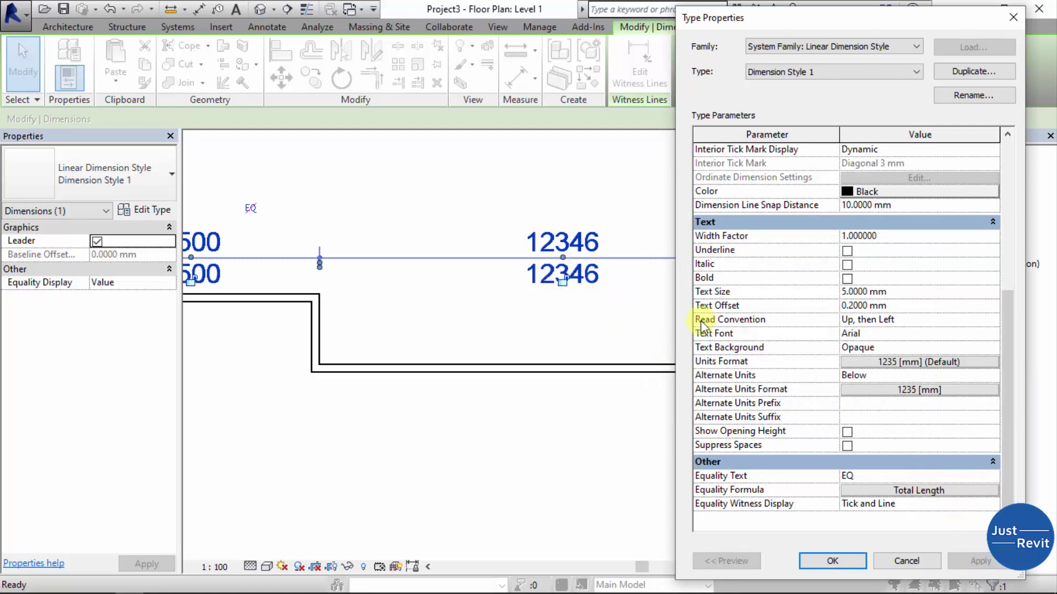
Step: Set the alternate units format of Dimension Style 1 to feet and fractional inches, apply it and finish editing the type
{"action": "left_click", "coordinate": [975, 388]}
{"action": "left_click", "coordinate": [788, 193]}
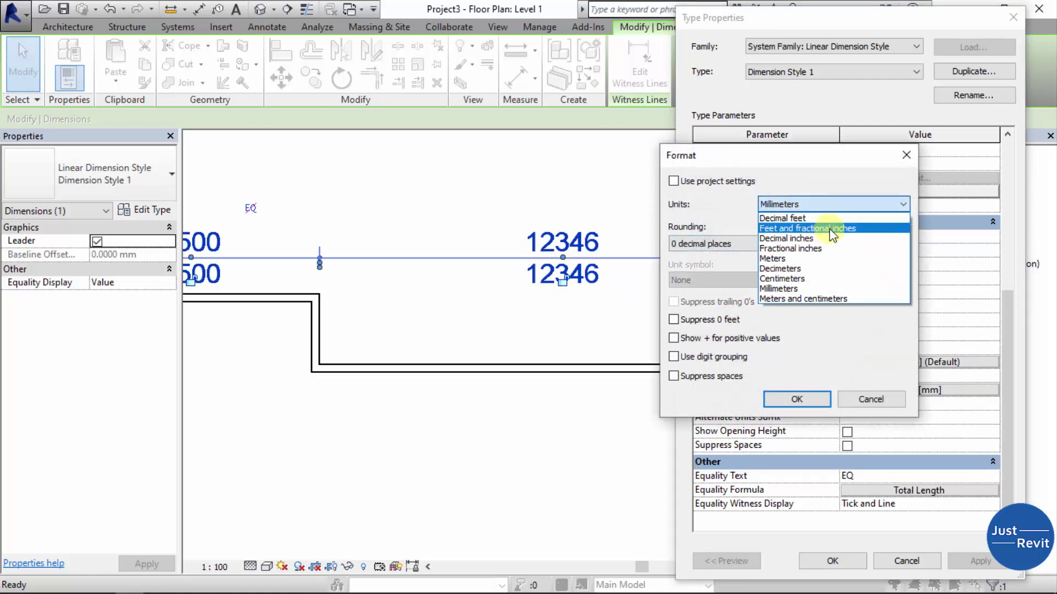
{"action": "left_click", "coordinate": [832, 234]}
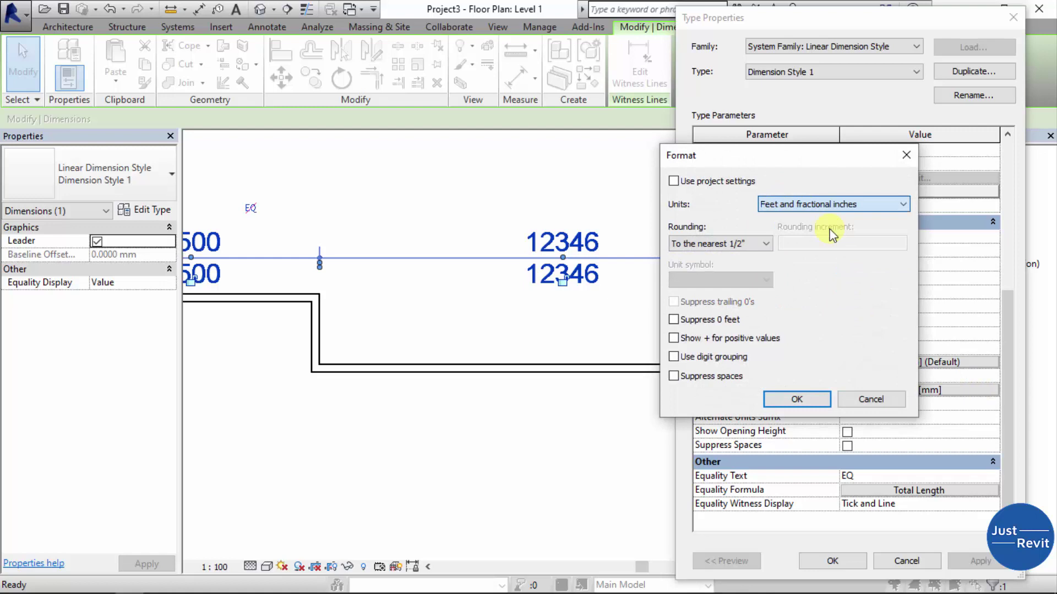
{"action": "left_click", "coordinate": [797, 401]}
{"action": "left_click", "coordinate": [972, 563]}
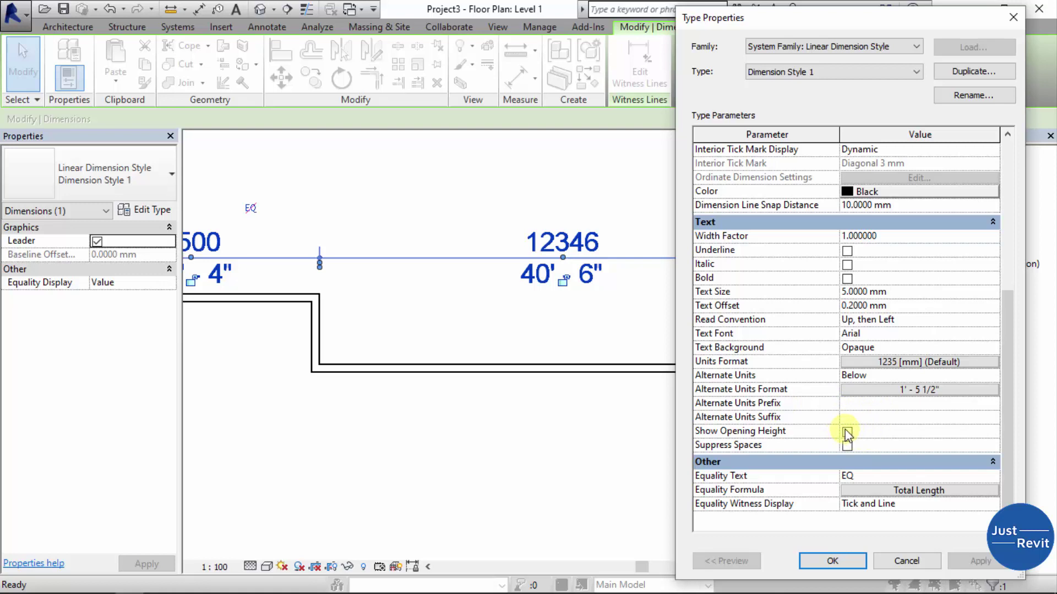
{"action": "left_click", "coordinate": [833, 561]}
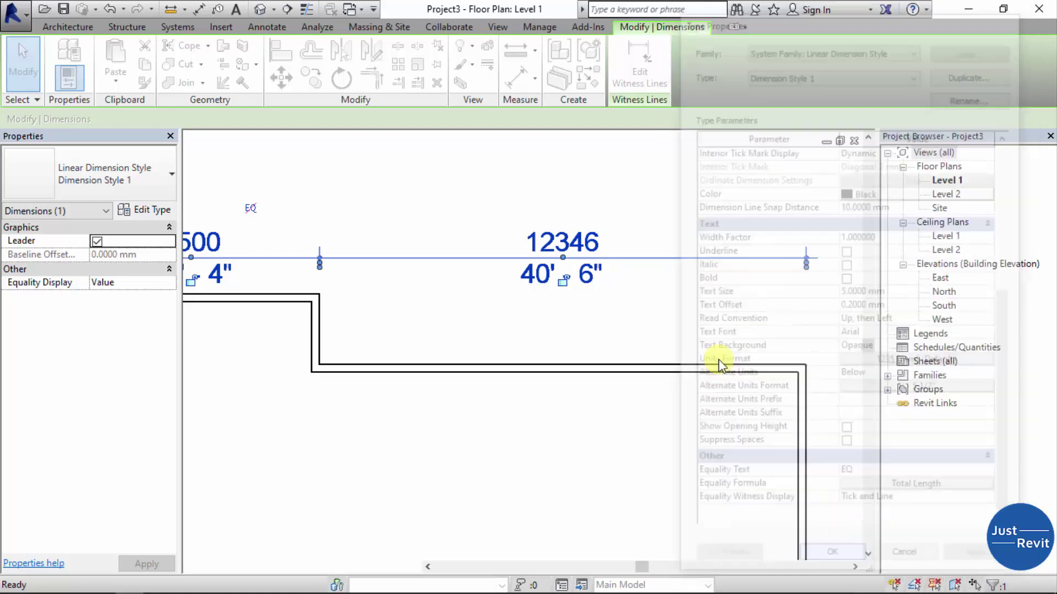
{"action": "scroll", "coordinate": [660, 259], "scroll_direction": "down", "scroll_amount": 3}
{"action": "key", "text": "Escape"}
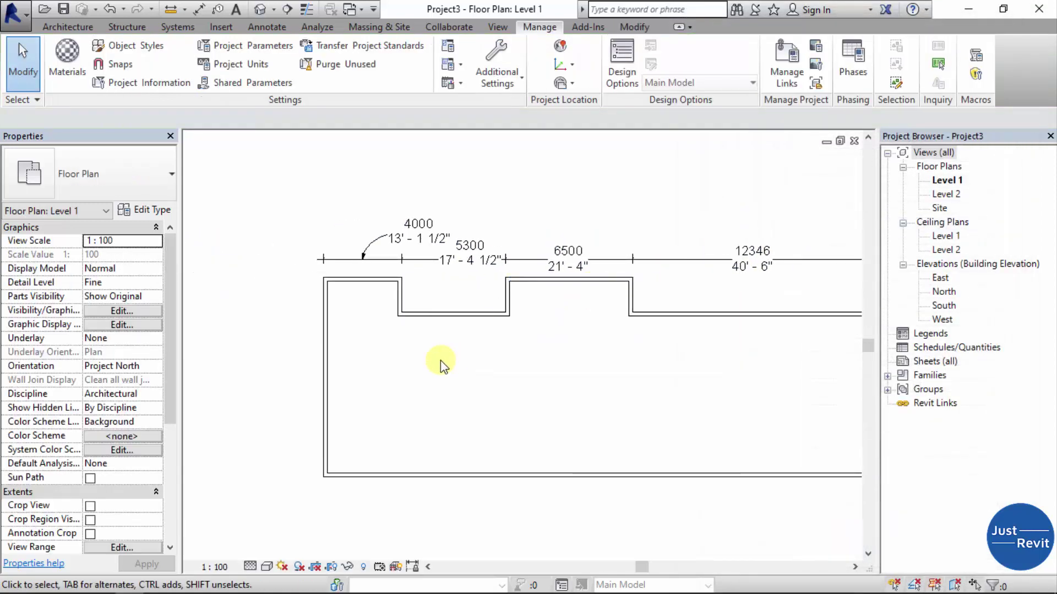
Step: Place an M_Single-Flush 0915 x 2134mm door near the middle of the recessed wall, swinging outward
{"action": "scroll", "coordinate": [446, 358], "scroll_direction": "up", "scroll_amount": 3}
{"action": "key", "text": "d"}
{"action": "key", "text": "r"}
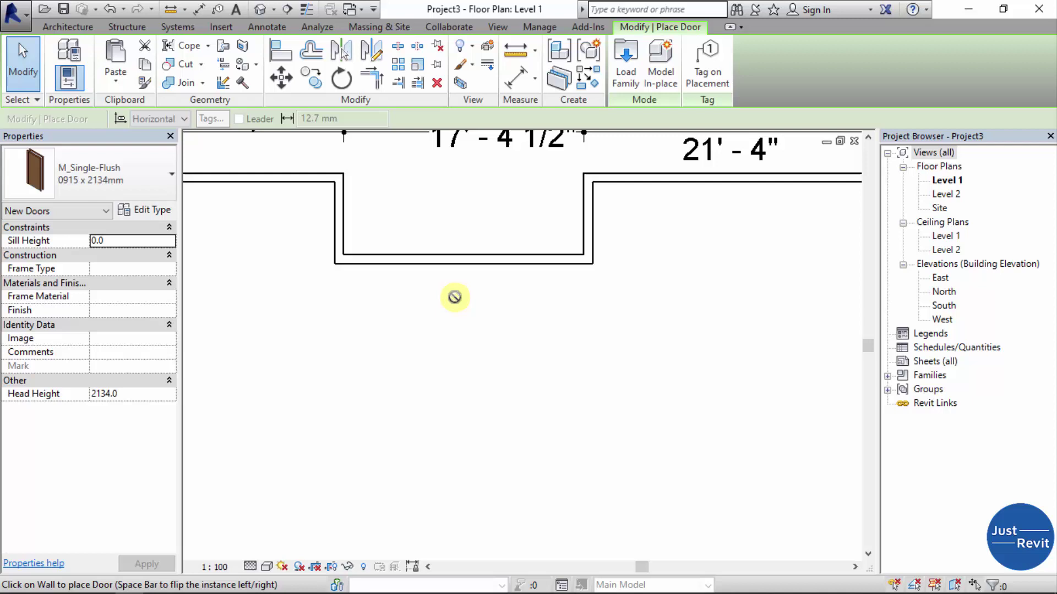
{"action": "left_click", "coordinate": [466, 249]}
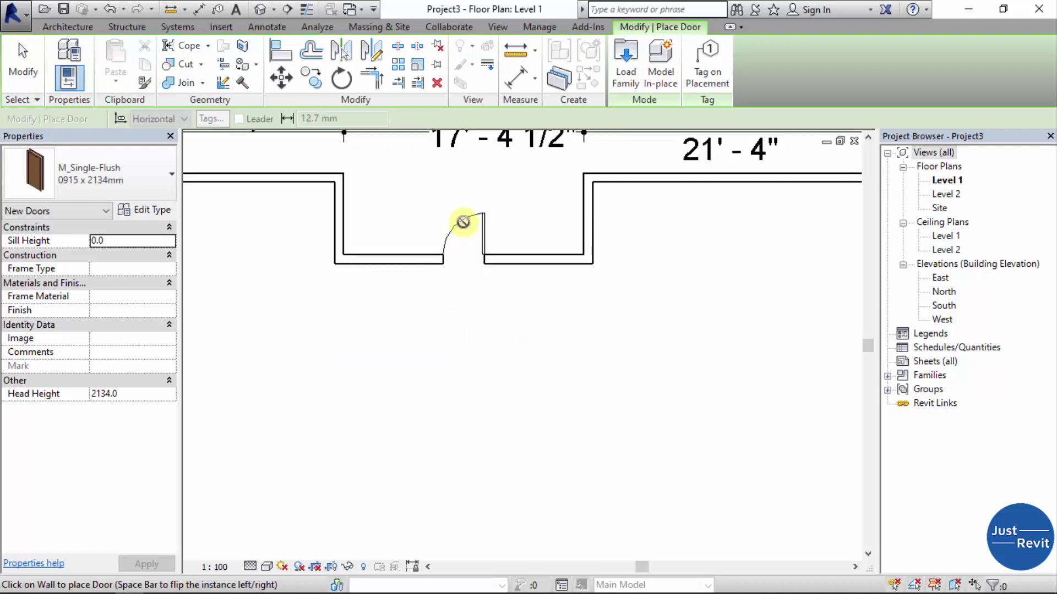
{"action": "key", "text": "Escape"}
{"action": "key", "text": "Escape"}
{"action": "scroll", "coordinate": [437, 278], "scroll_direction": "up", "scroll_amount": 3}
{"action": "scroll", "coordinate": [437, 278], "scroll_direction": "down", "scroll_amount": 3}
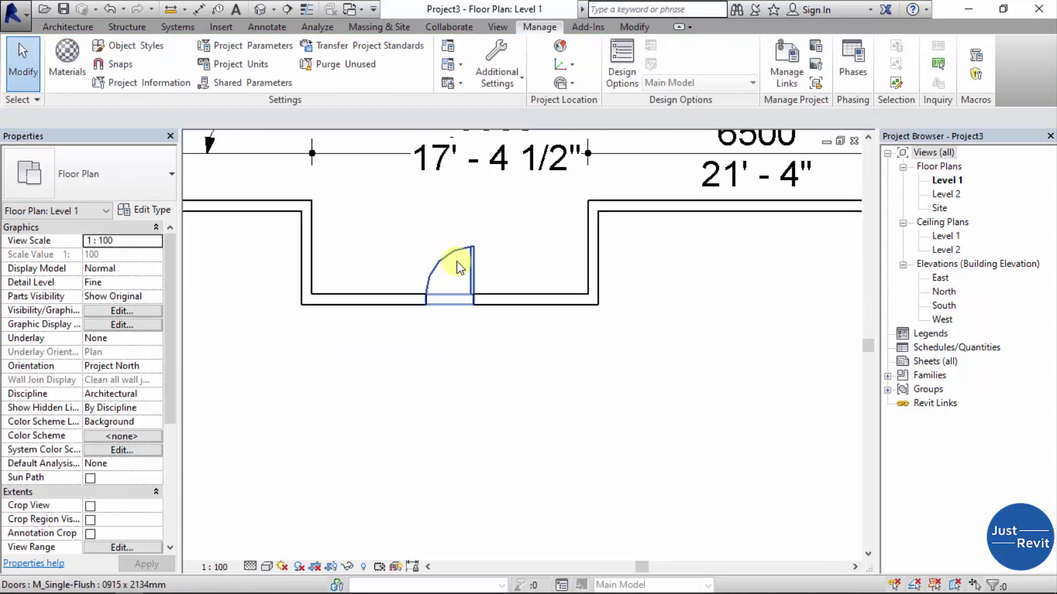
Step: Add an aligned dimension string below the recessed wall, referencing its two end wall faces and both sides of the door opening
{"action": "key", "text": "d"}
{"action": "key", "text": "l"}
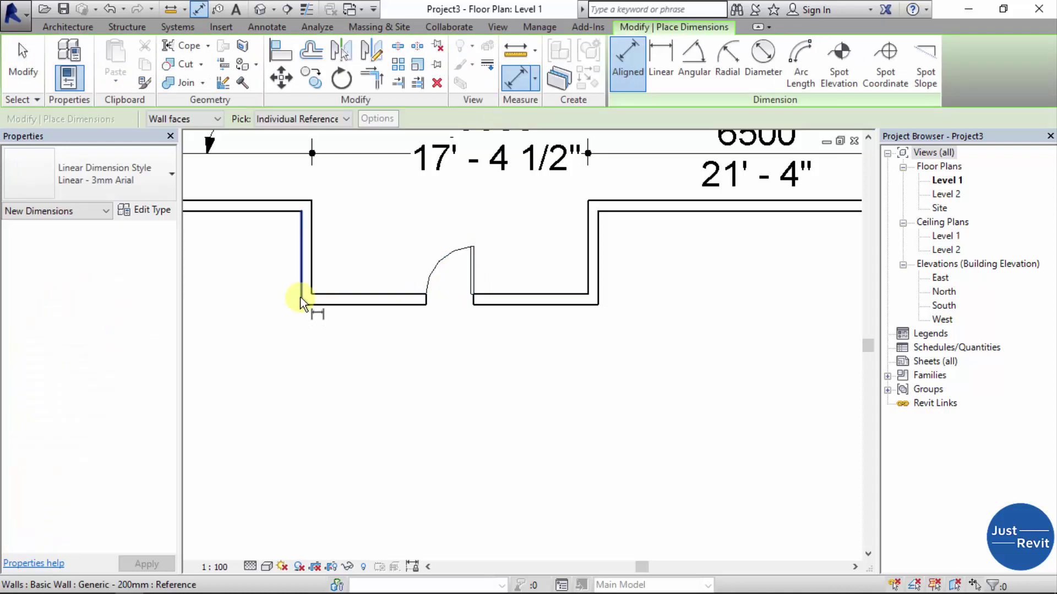
{"action": "left_click", "coordinate": [310, 299]}
{"action": "scroll", "coordinate": [431, 314], "scroll_direction": "up", "scroll_amount": 2}
{"action": "left_click", "coordinate": [427, 306]}
{"action": "left_click", "coordinate": [508, 286]}
{"action": "left_click", "coordinate": [753, 255]}
{"action": "scroll", "coordinate": [628, 385], "scroll_direction": "down", "scroll_amount": 3}
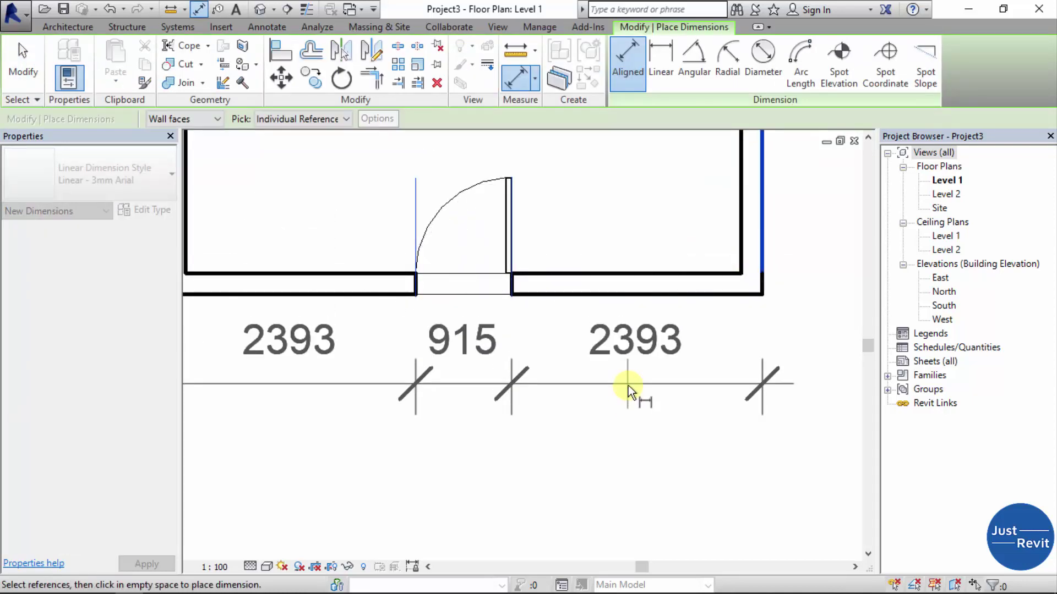
{"action": "left_click", "coordinate": [630, 388]}
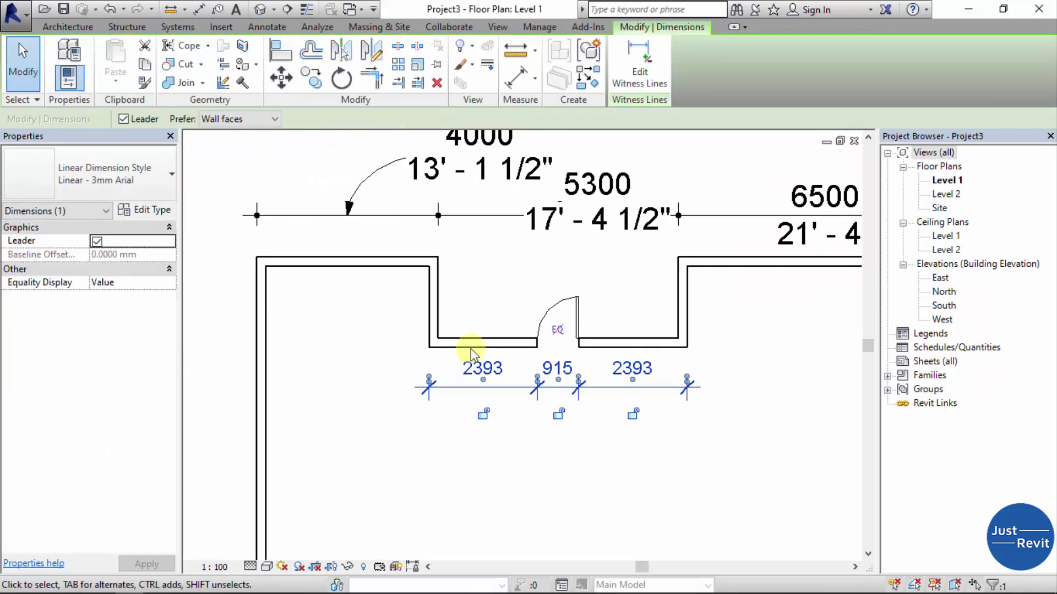
Step: Change the door dimension string's type to Dimension Style 1
{"action": "left_click", "coordinate": [154, 177]}
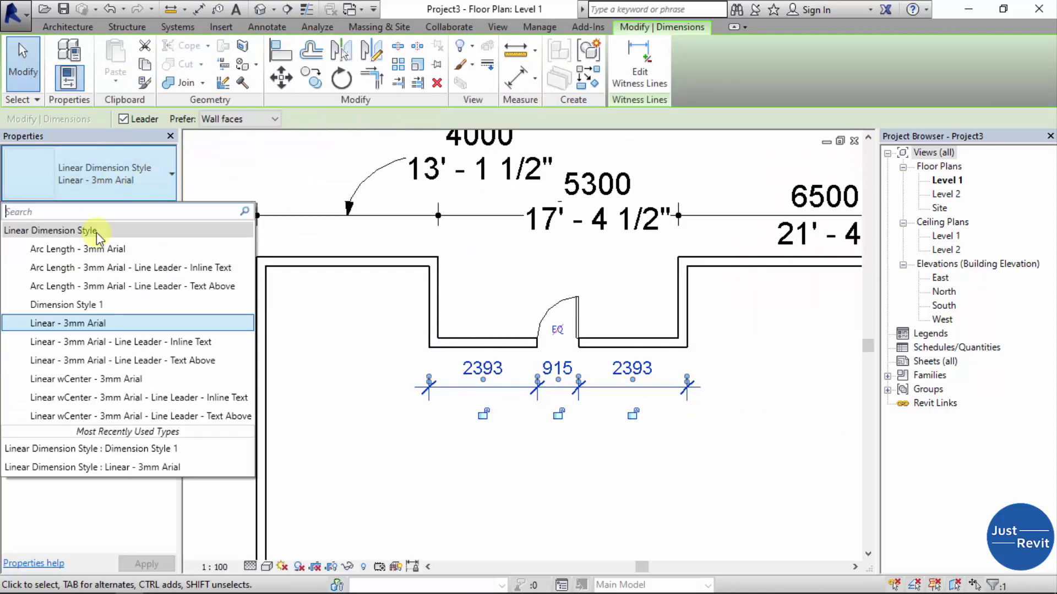
{"action": "left_click", "coordinate": [108, 304]}
{"action": "scroll", "coordinate": [745, 467], "scroll_direction": "up", "scroll_amount": 1}
{"action": "scroll", "coordinate": [605, 386], "scroll_direction": "down", "scroll_amount": 2}
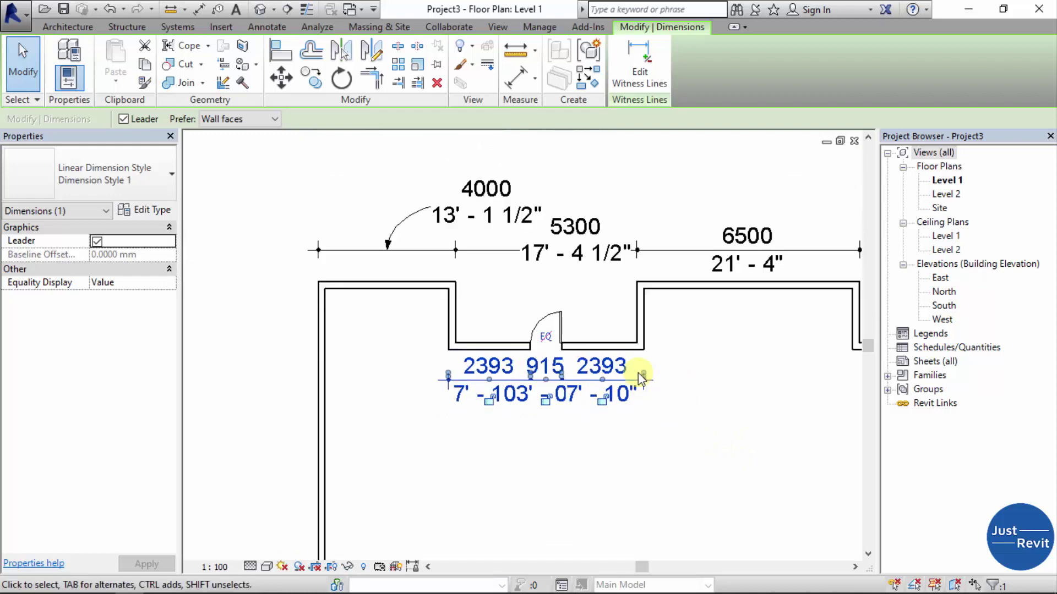
{"action": "scroll", "coordinate": [633, 368], "scroll_direction": "up", "scroll_amount": 1}
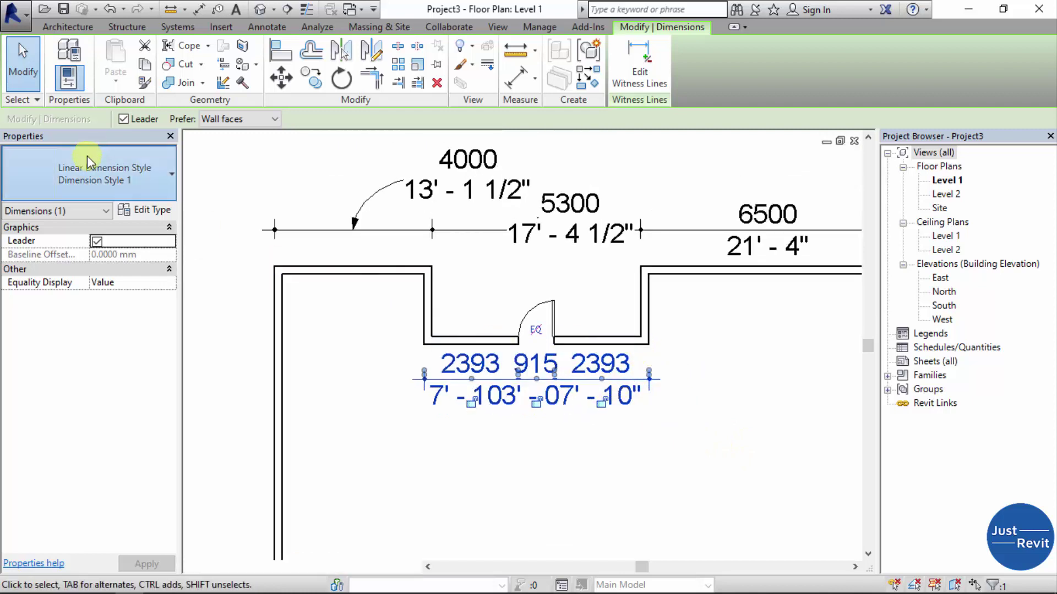
Step: Change the door dimension string's type to Arc Length - 3mm Arial and enable Show Opening Height in that type
{"action": "left_click", "coordinate": [110, 179]}
{"action": "left_click", "coordinate": [127, 250]}
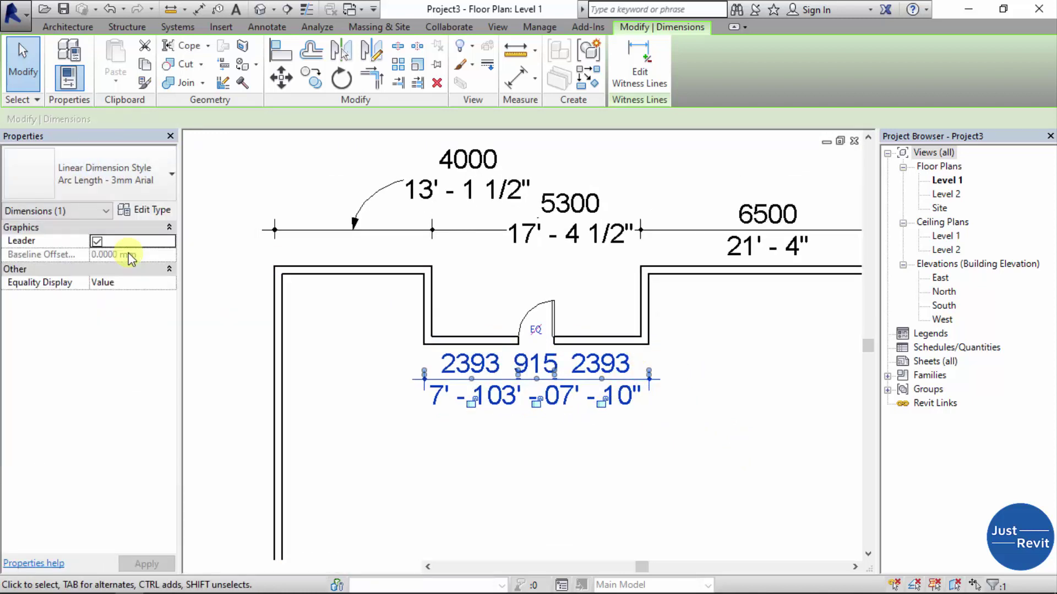
{"action": "left_click", "coordinate": [142, 211]}
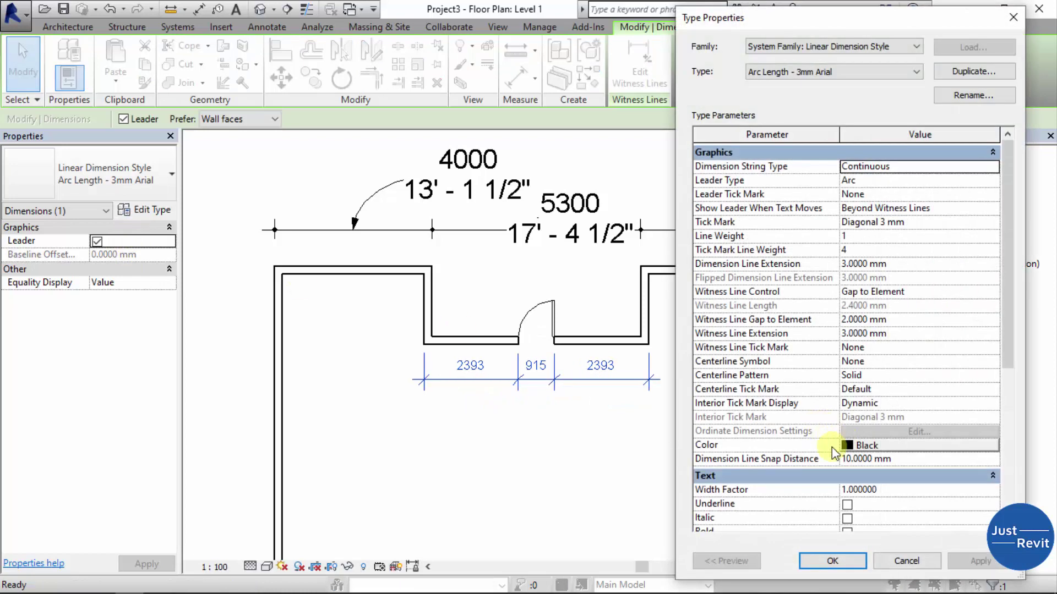
{"action": "scroll", "coordinate": [895, 439], "scroll_direction": "down", "scroll_amount": 6}
{"action": "left_click", "coordinate": [847, 431]}
{"action": "left_click", "coordinate": [980, 561]}
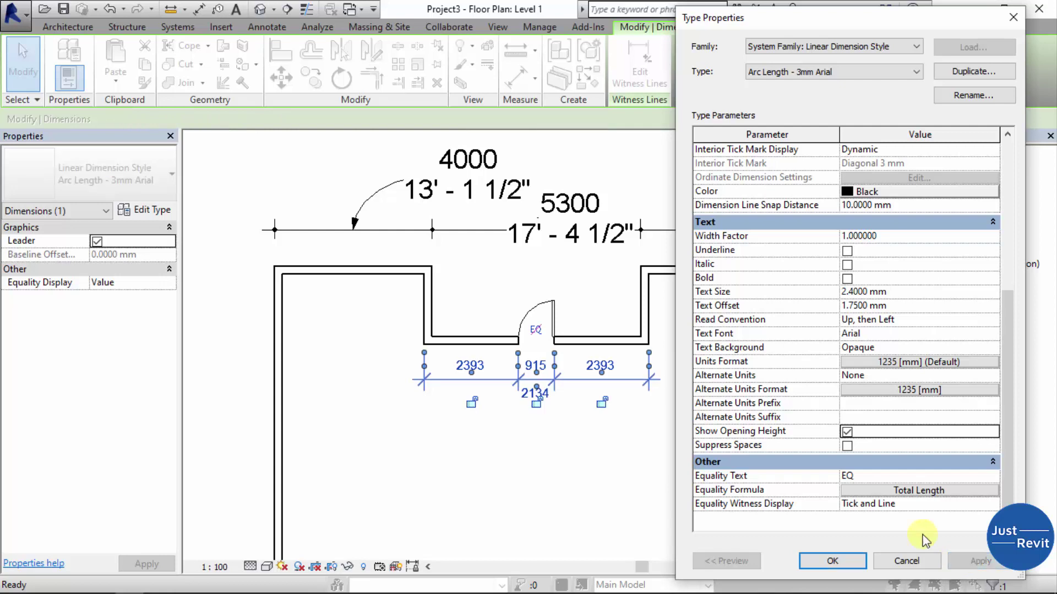
{"action": "left_click", "coordinate": [832, 561]}
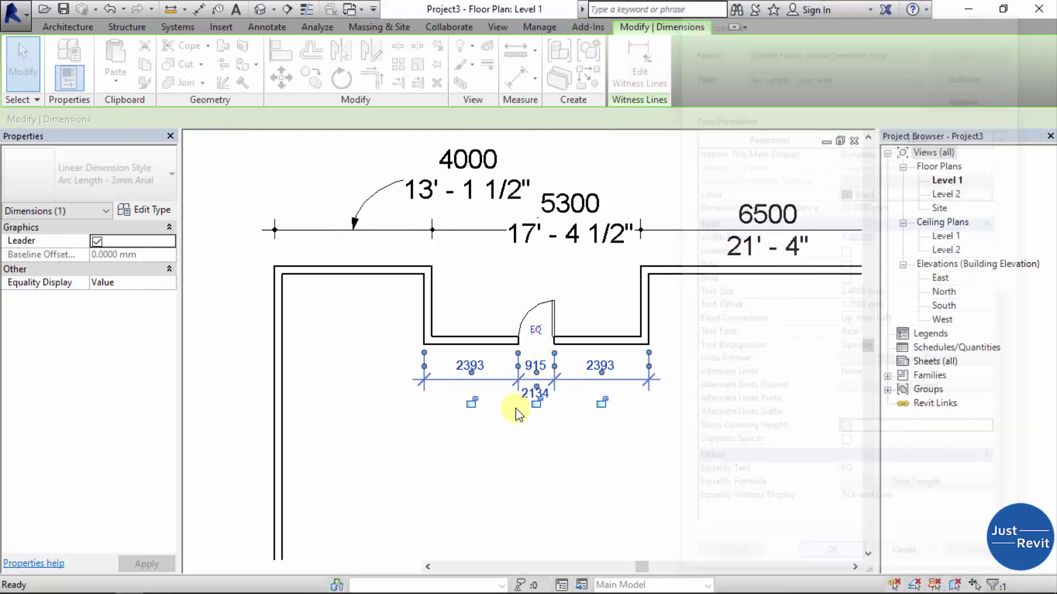
{"action": "scroll", "coordinate": [517, 414], "scroll_direction": "up", "scroll_amount": 4}
{"action": "key", "text": "Escape"}
{"action": "scroll", "coordinate": [580, 332], "scroll_direction": "down", "scroll_amount": 1}
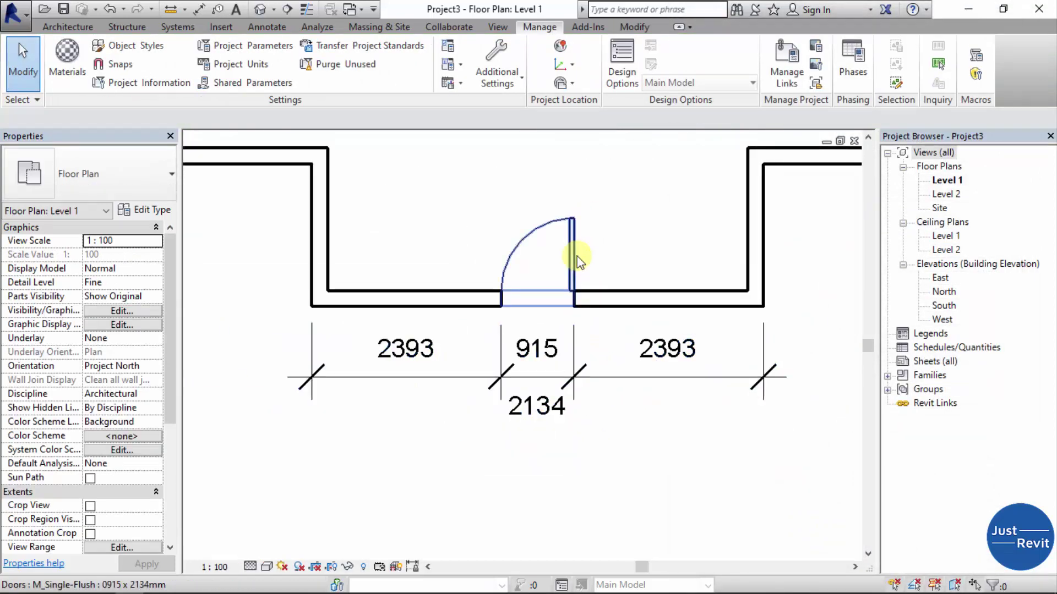
Step: Compare the opening height shown in the door dimension string with the door's own head height property
{"action": "left_click", "coordinate": [613, 377]}
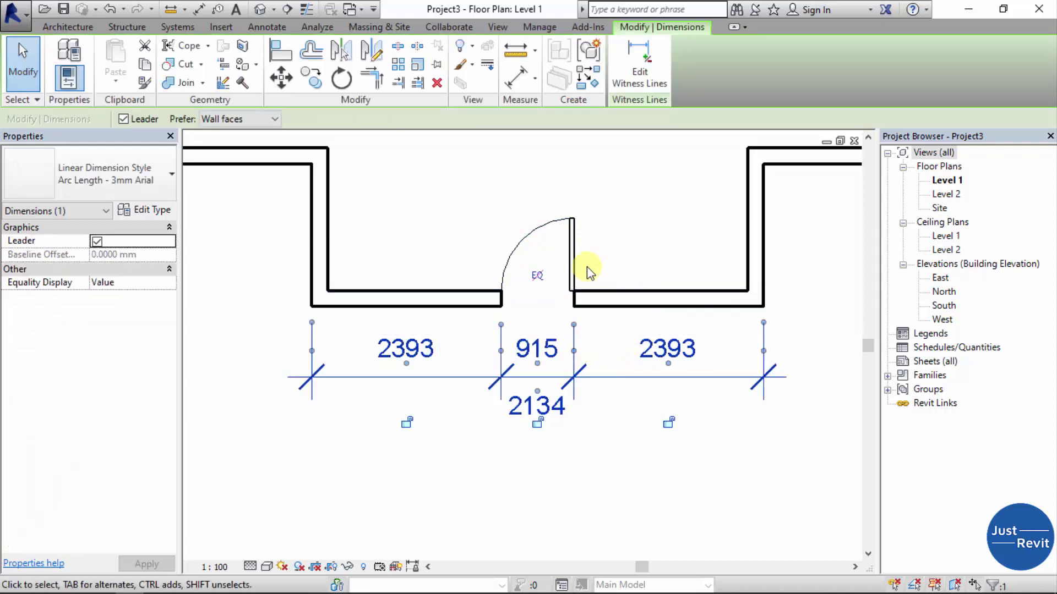
{"action": "scroll", "coordinate": [587, 270], "scroll_direction": "down", "scroll_amount": 1}
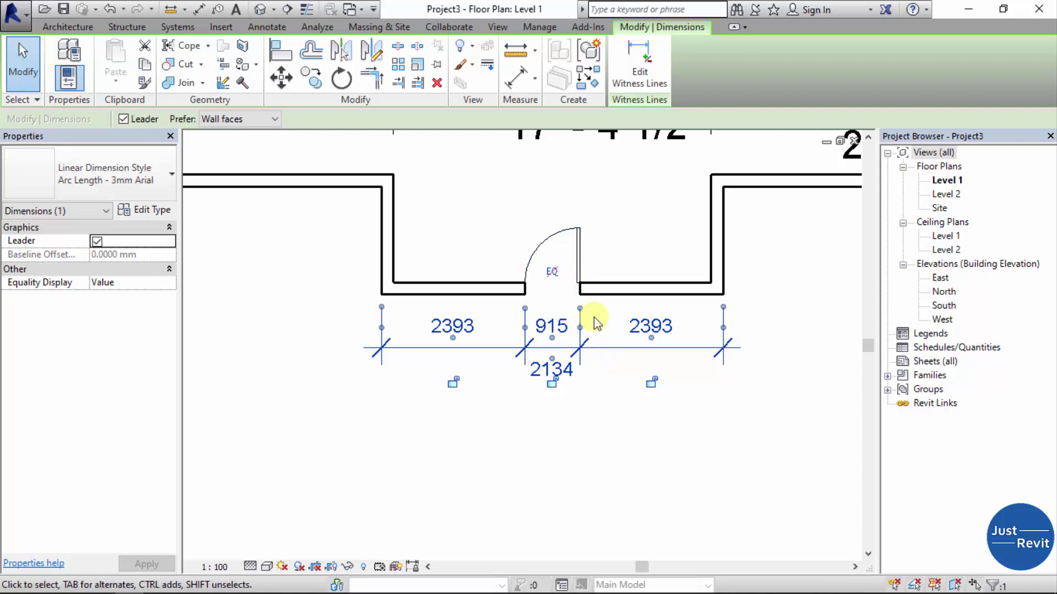
{"action": "scroll", "coordinate": [594, 322], "scroll_direction": "up", "scroll_amount": 1}
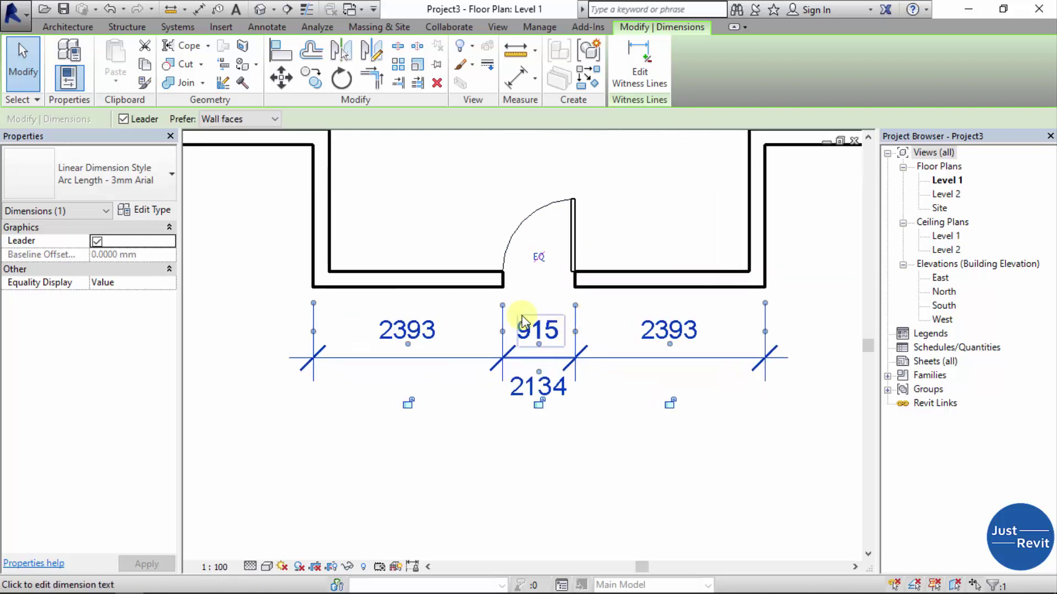
{"action": "left_click", "coordinate": [461, 242]}
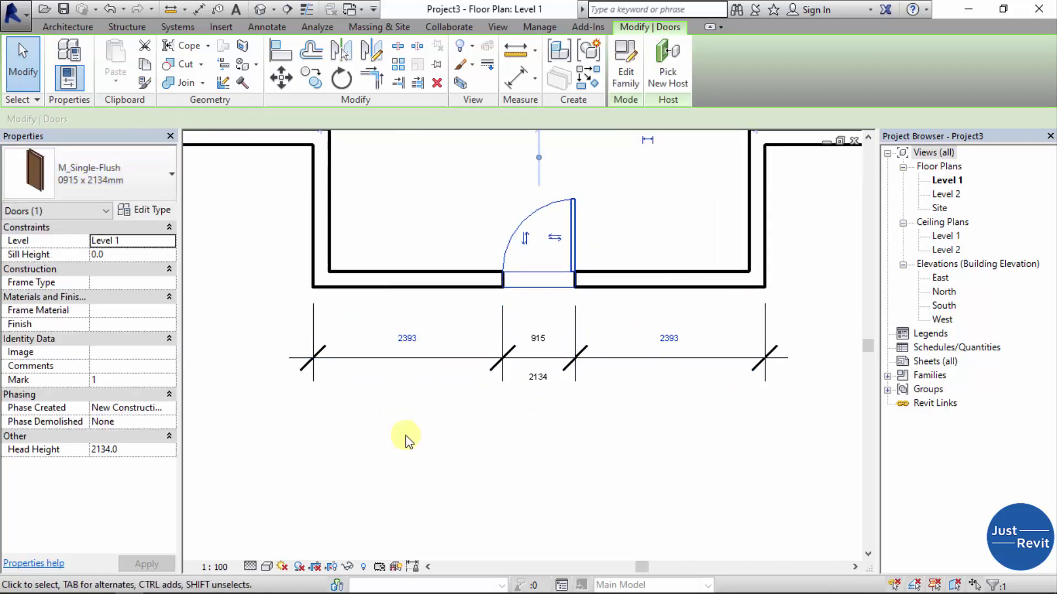
{"action": "left_click", "coordinate": [405, 440]}
{"action": "scroll", "coordinate": [462, 264], "scroll_direction": "down", "scroll_amount": 1}
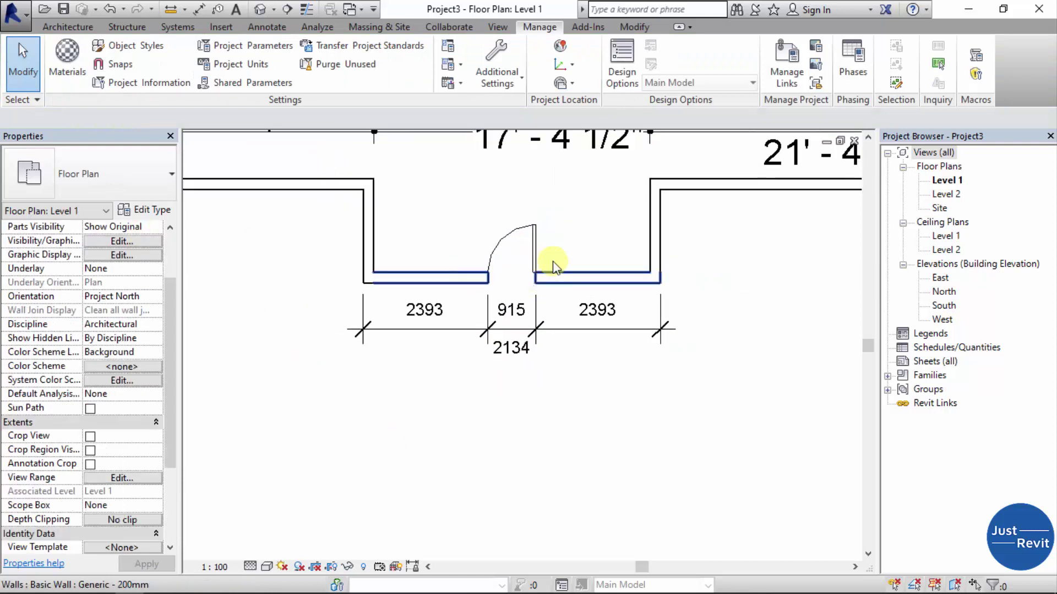
Step: Review the text and equality parameters of the door dimension string's type, leaving them as they are
{"action": "middle_click_drag", "start_coordinate": [553, 267], "coordinate": [464, 282]}
{"action": "left_click", "coordinate": [477, 358]}
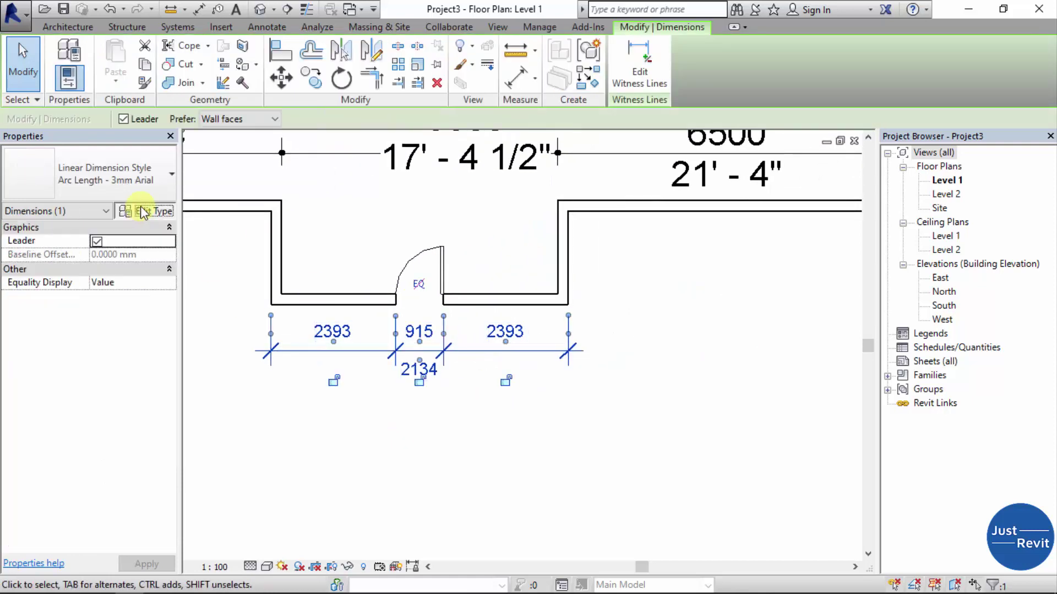
{"action": "left_click", "coordinate": [142, 212]}
{"action": "scroll", "coordinate": [890, 392], "scroll_direction": "down", "scroll_amount": 6}
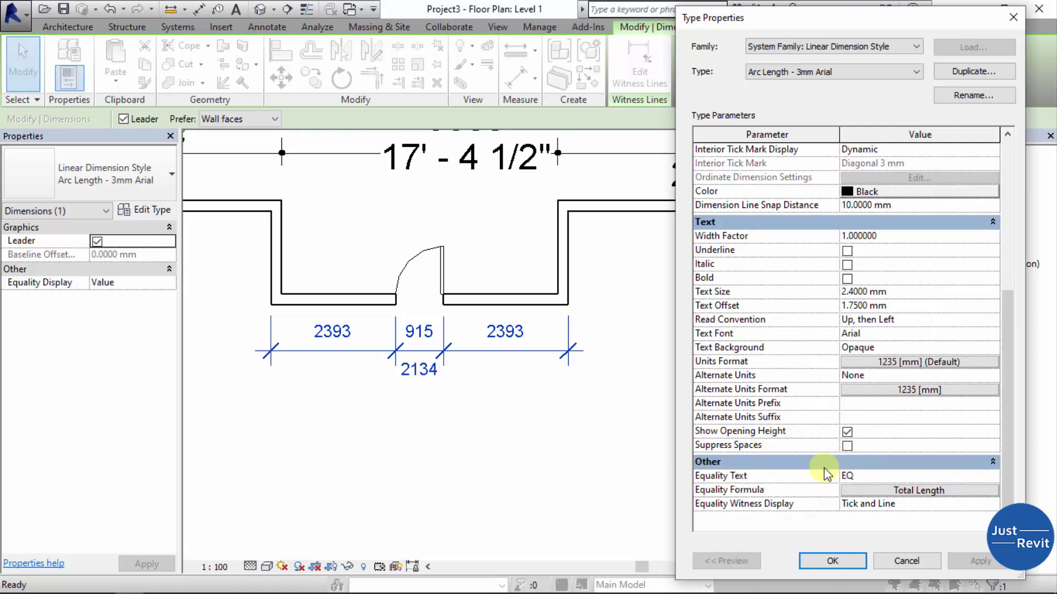
{"action": "left_click", "coordinate": [840, 559]}
{"action": "left_click", "coordinate": [606, 427]}
Step: Draw three short parallel vertical Generic - 200mm walls inside the building's right half, spaced about 2400 mm and 2100 mm apart
{"action": "scroll", "coordinate": [512, 411], "scroll_direction": "down", "scroll_amount": 4}
{"action": "middle_click_drag", "start_coordinate": [512, 410], "coordinate": [470, 313]}
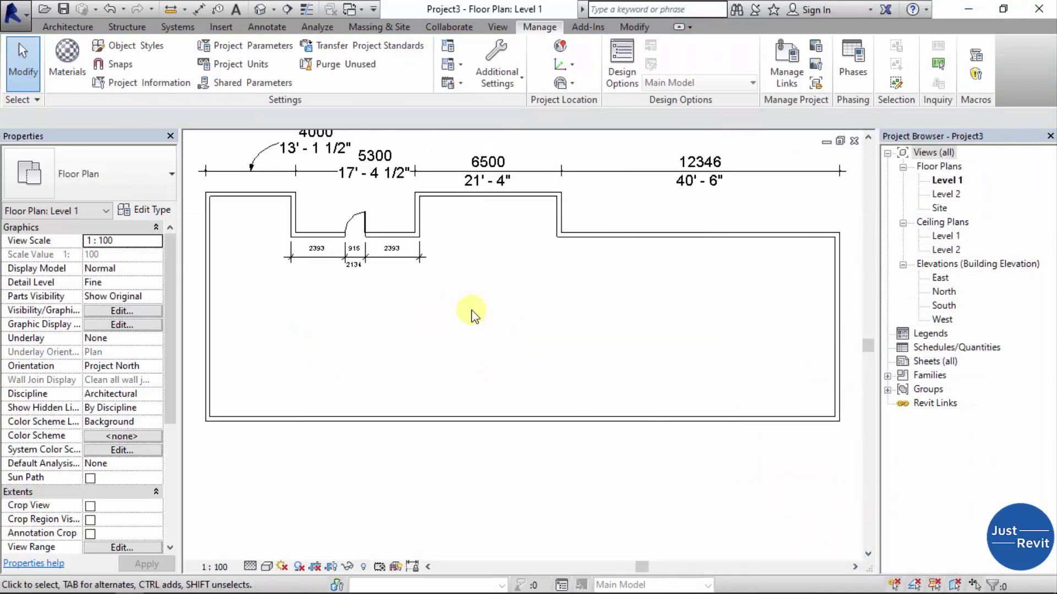
{"action": "key", "text": "w"}
{"action": "key", "text": "a"}
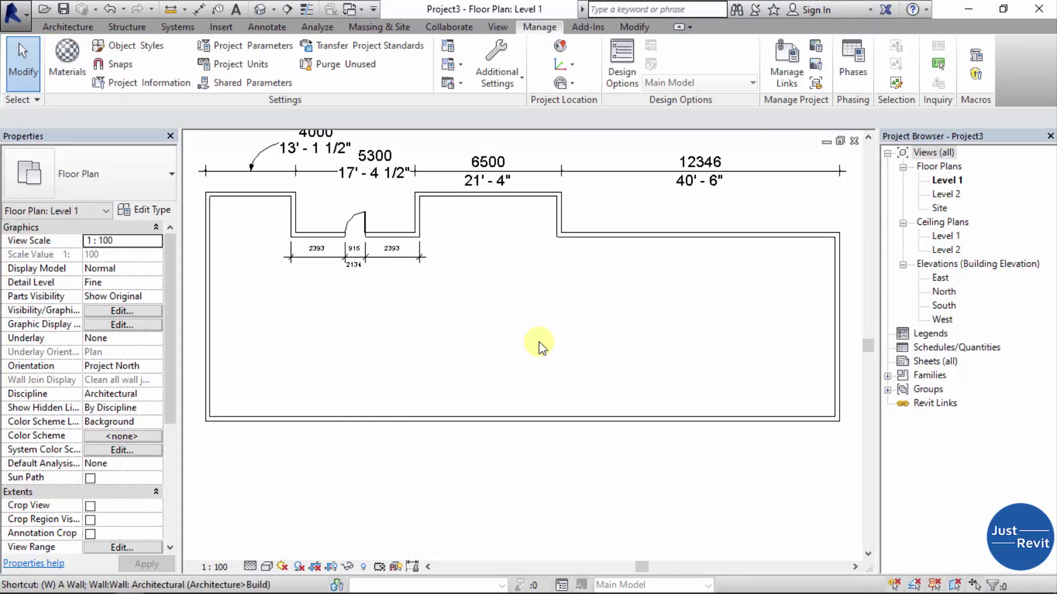
{"action": "left_click", "coordinate": [585, 319]}
{"action": "left_click", "coordinate": [585, 362]}
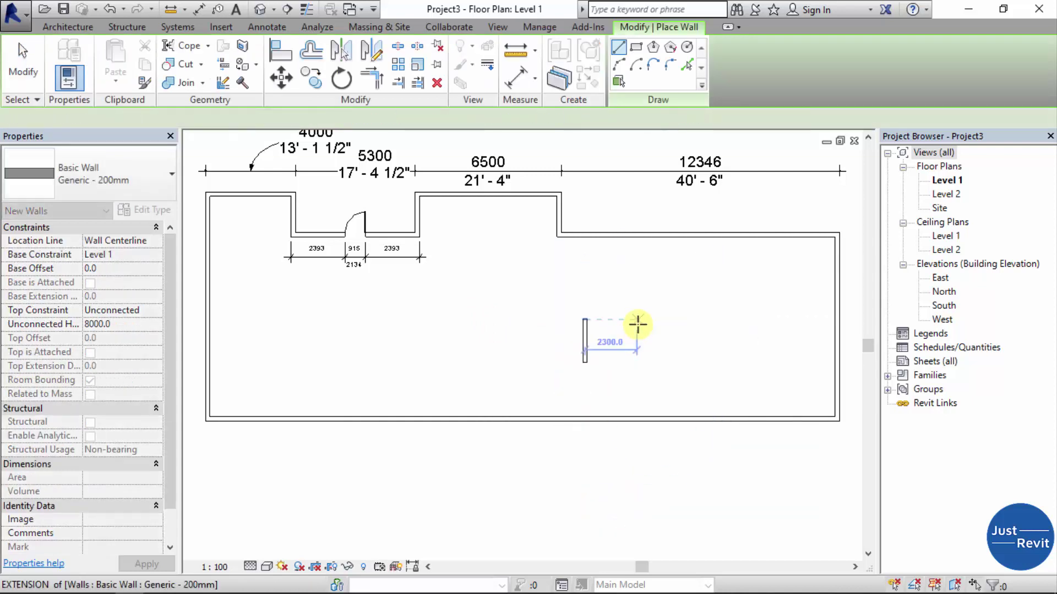
{"action": "left_click", "coordinate": [639, 319]}
{"action": "left_click", "coordinate": [638, 362]}
{"action": "left_click", "coordinate": [688, 319]}
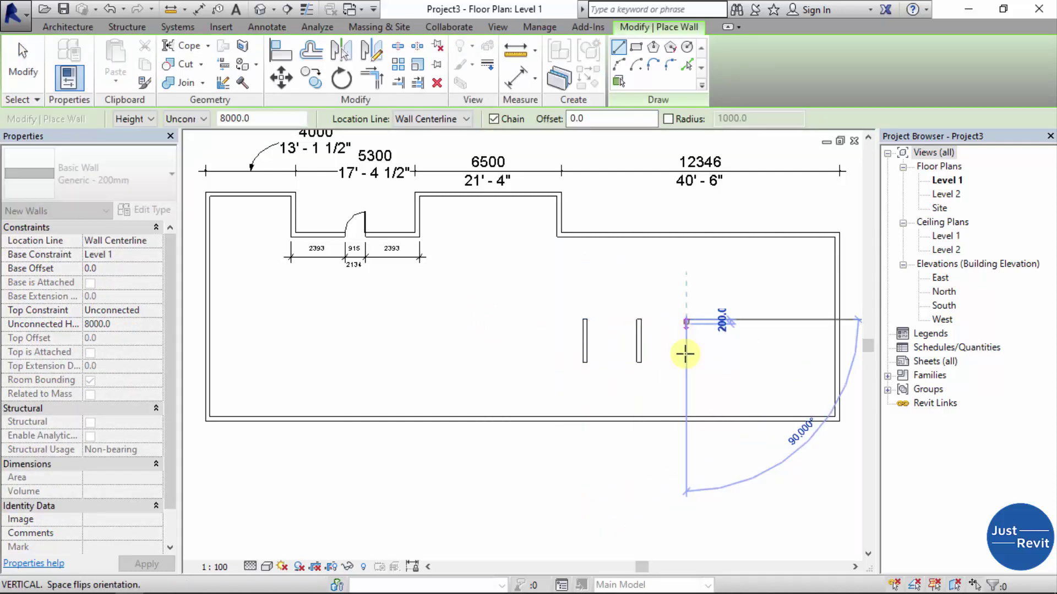
{"action": "left_click", "coordinate": [688, 363]}
{"action": "key", "text": "Escape"}
{"action": "key", "text": "Escape"}
Step: Dimension the three short walls between their centrelines in one aligned string and make its segments equal
{"action": "scroll", "coordinate": [626, 343], "scroll_direction": "up", "scroll_amount": 3}
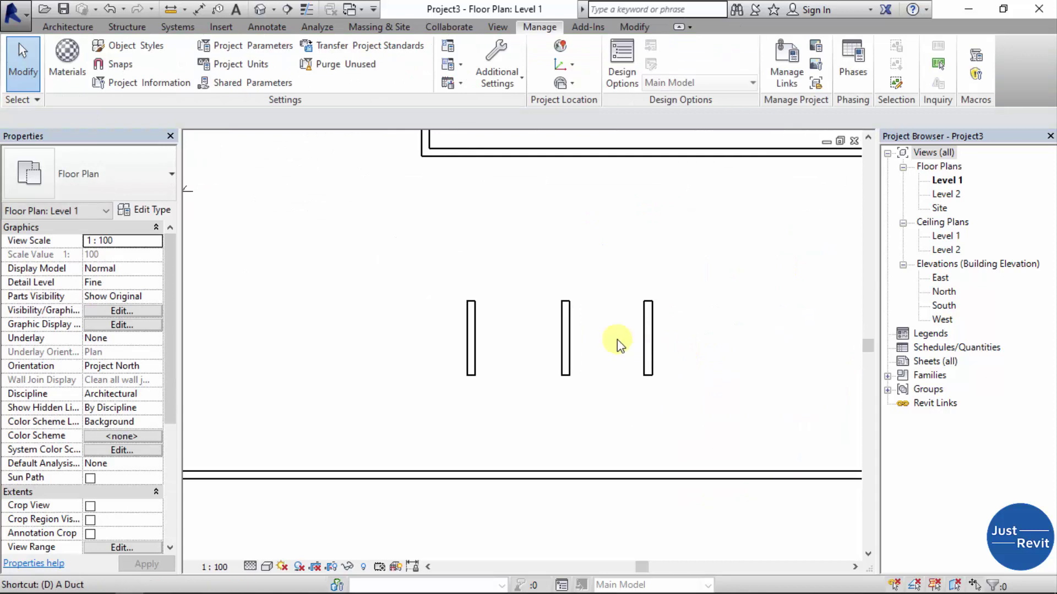
{"action": "scroll", "coordinate": [530, 332], "scroll_direction": "up", "scroll_amount": 2}
{"action": "key", "text": "d"}
{"action": "key", "text": "i"}
{"action": "scroll", "coordinate": [441, 329], "scroll_direction": "up", "scroll_amount": 2}
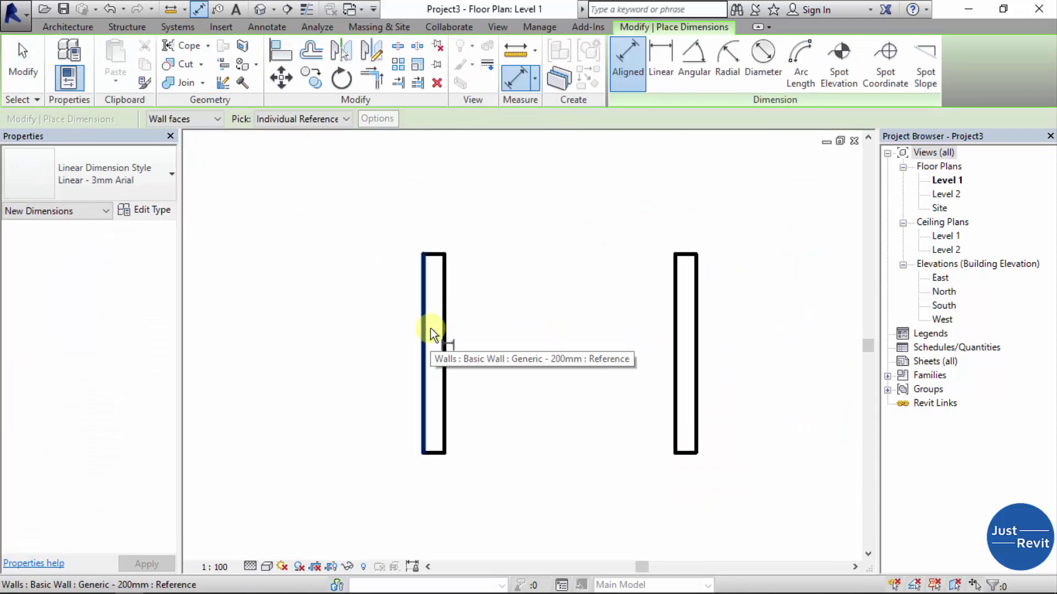
{"action": "left_click", "coordinate": [434, 328]}
{"action": "left_click", "coordinate": [685, 338]}
{"action": "scroll", "coordinate": [632, 349], "scroll_direction": "down", "scroll_amount": 1}
{"action": "scroll", "coordinate": [834, 341], "scroll_direction": "up", "scroll_amount": 2}
{"action": "scroll", "coordinate": [838, 338], "scroll_direction": "up", "scroll_amount": 1}
{"action": "left_click", "coordinate": [837, 338]}
{"action": "scroll", "coordinate": [749, 344], "scroll_direction": "down", "scroll_amount": 3}
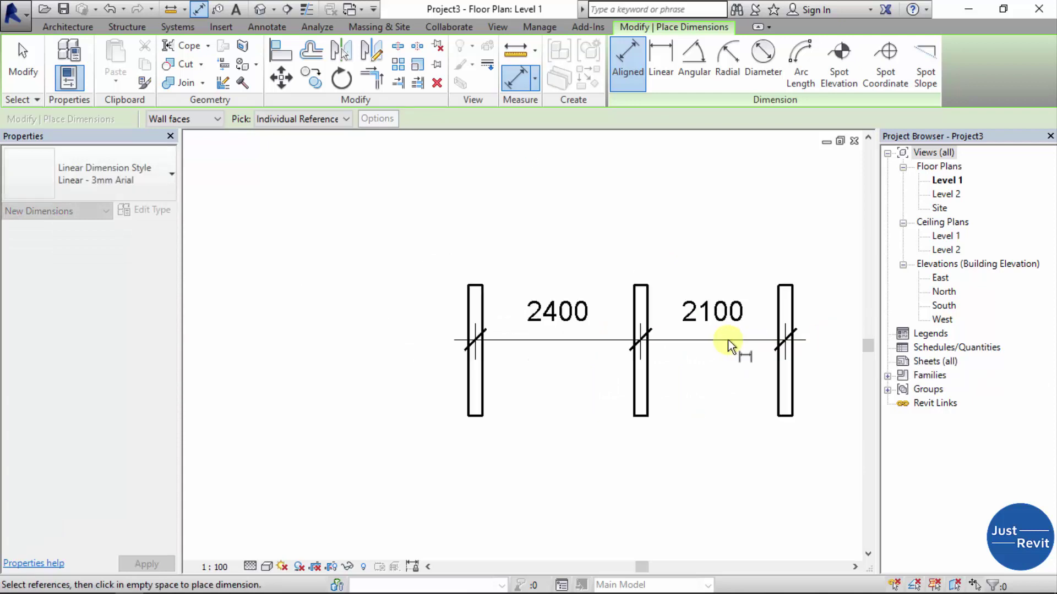
{"action": "left_click", "coordinate": [737, 347]}
{"action": "scroll", "coordinate": [714, 295], "scroll_direction": "up", "scroll_amount": 3}
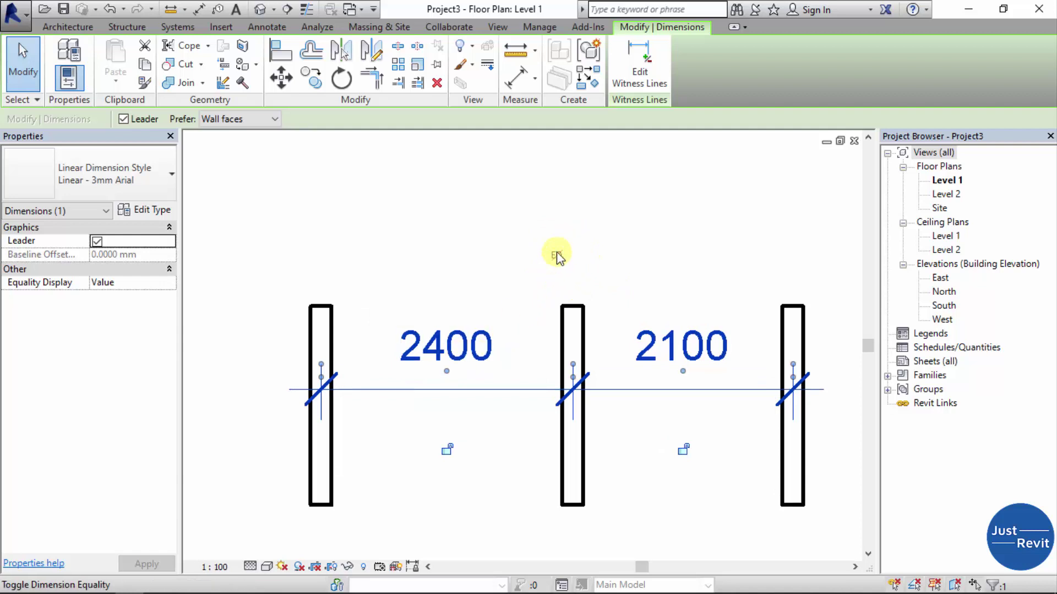
{"action": "left_click", "coordinate": [556, 257]}
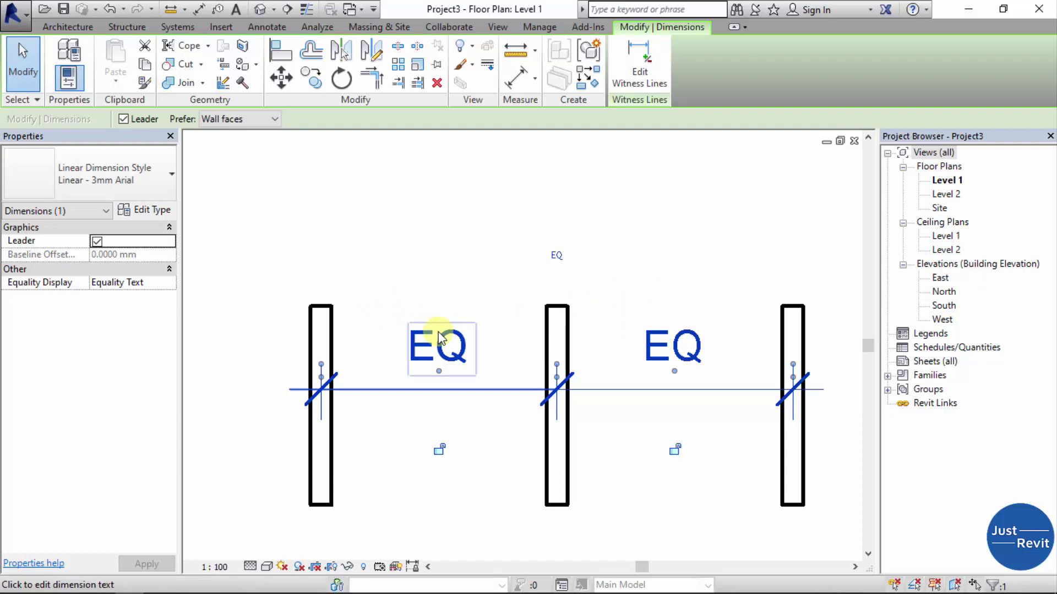
Step: Review the equality text and equality formula settings of the Linear - 3mm Arial dimension type, leaving them as they are
{"action": "left_click", "coordinate": [151, 215]}
{"action": "scroll", "coordinate": [872, 439], "scroll_direction": "down", "scroll_amount": 5}
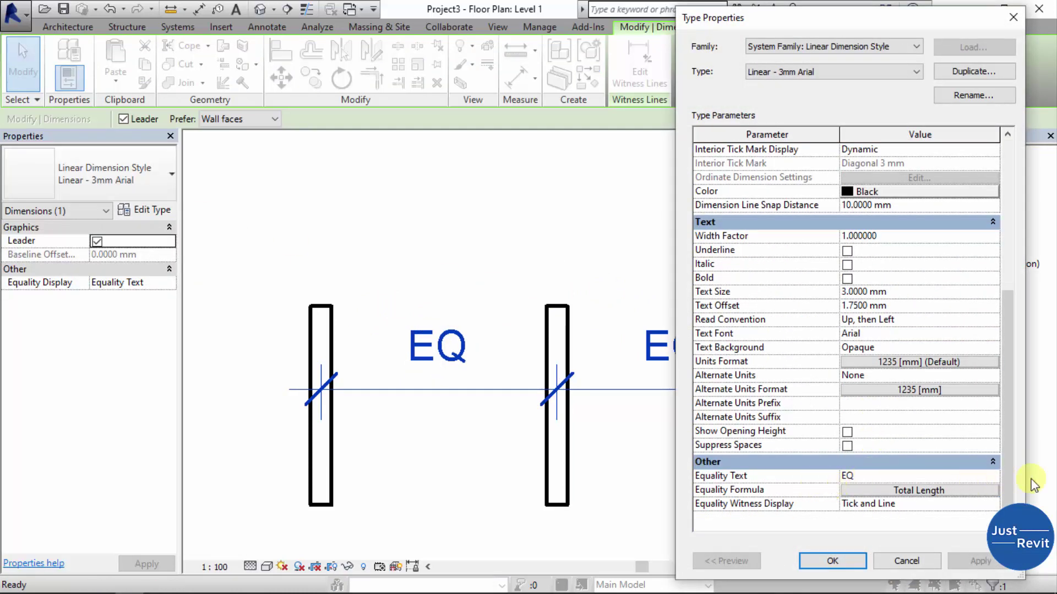
{"action": "left_click", "coordinate": [990, 476]}
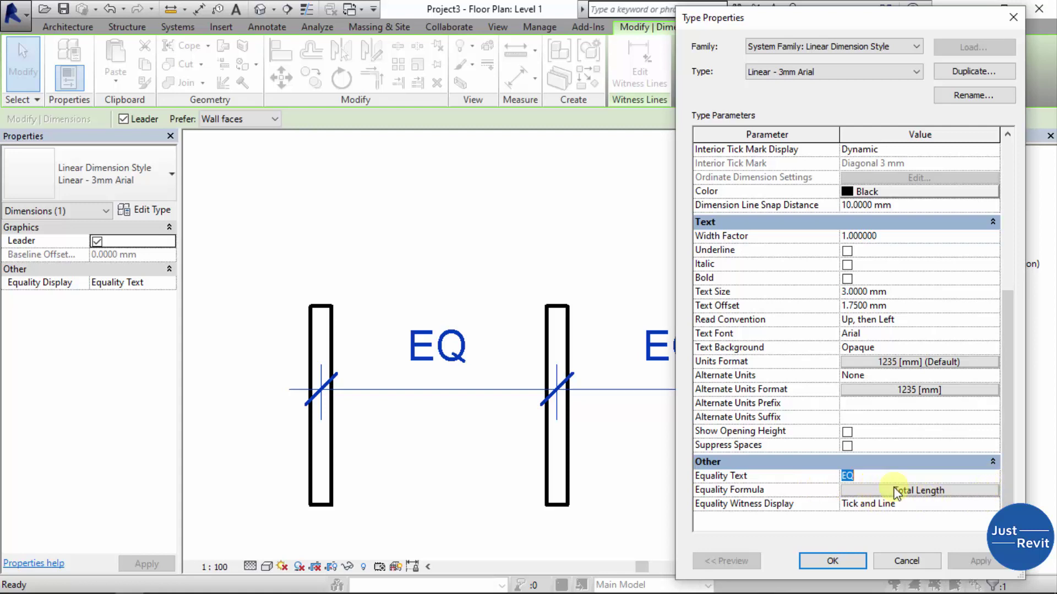
{"action": "left_click", "coordinate": [873, 488]}
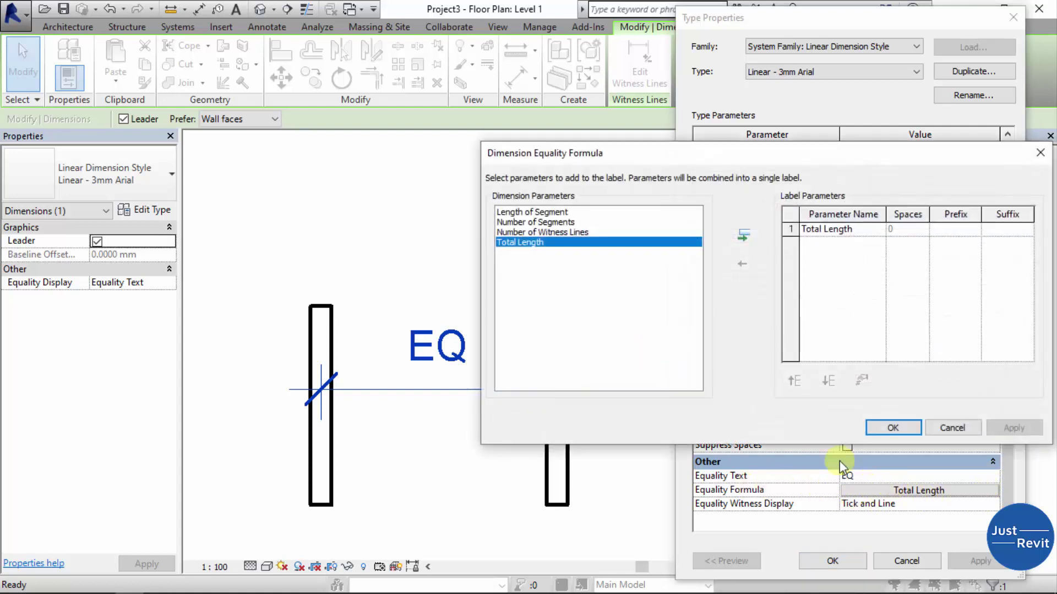
{"action": "left_click", "coordinate": [887, 427]}
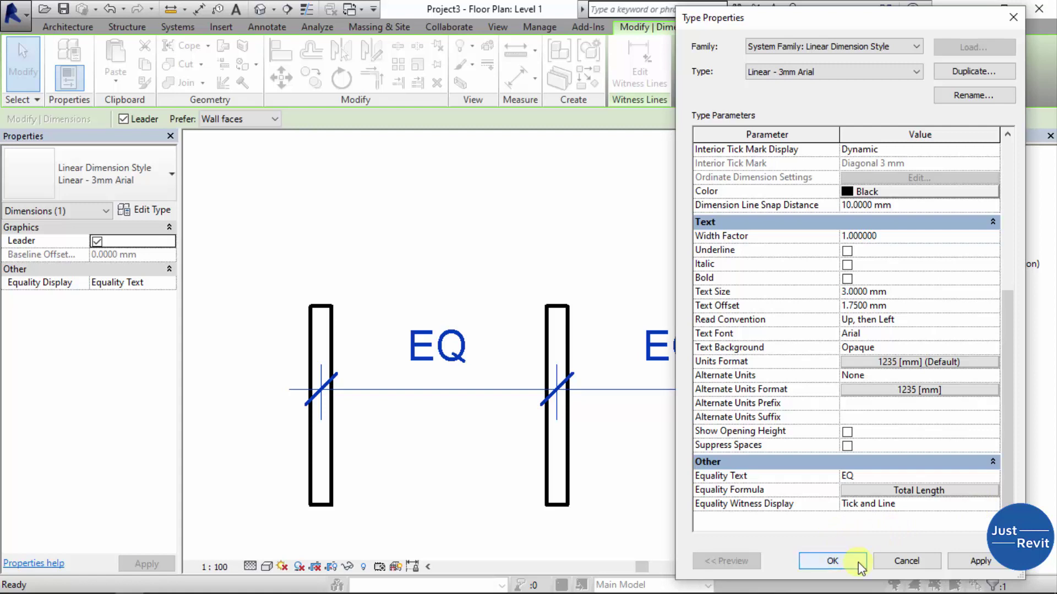
{"action": "left_click", "coordinate": [806, 562]}
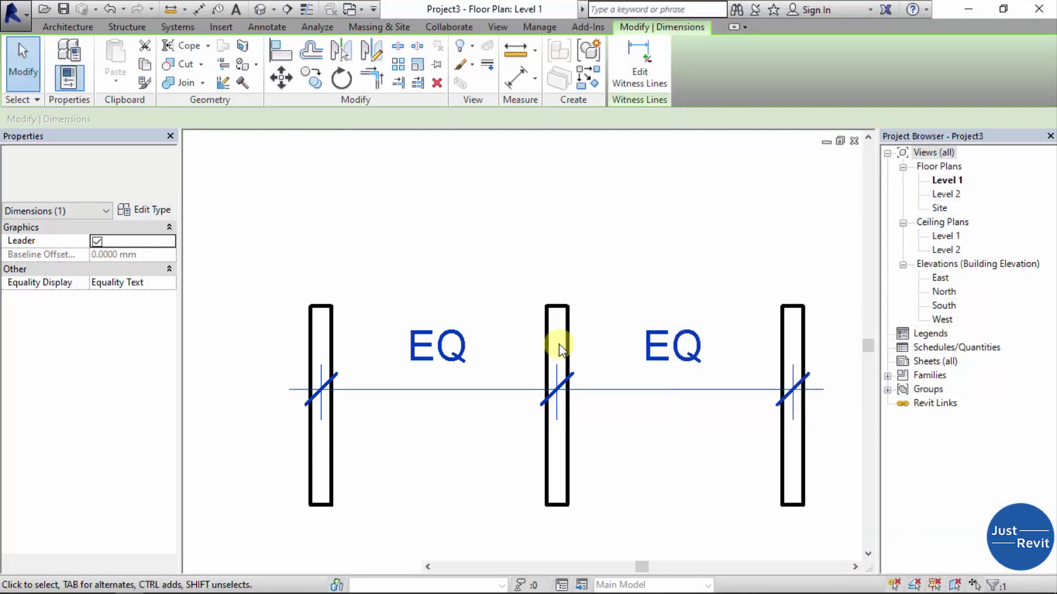
Step: Try the Value and Equality Formula options for the equality display of the short walls' dimension string
{"action": "left_click", "coordinate": [168, 283]}
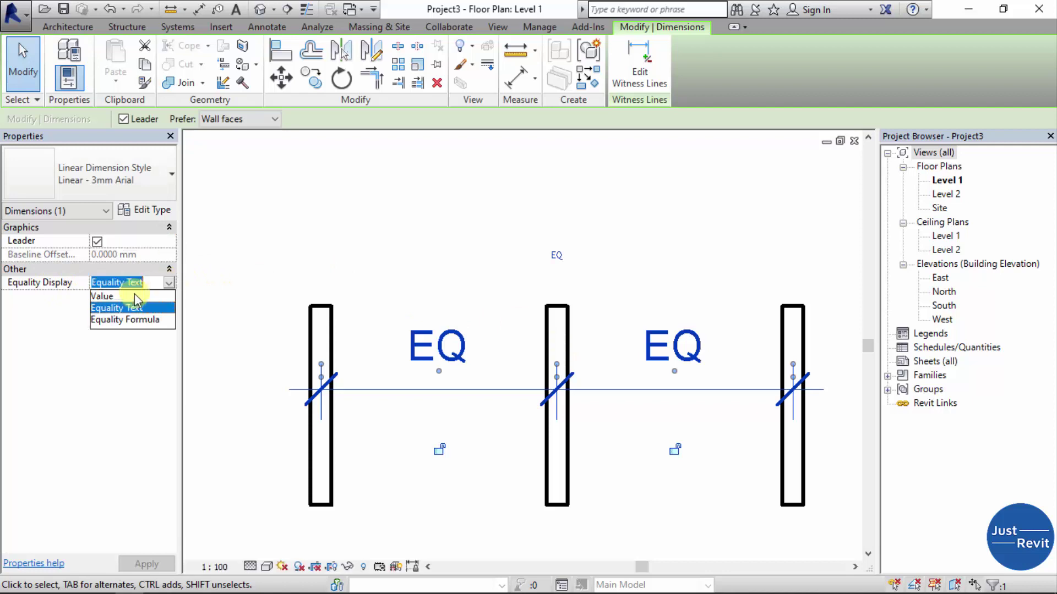
{"action": "left_click", "coordinate": [104, 296]}
{"action": "left_click", "coordinate": [147, 564]}
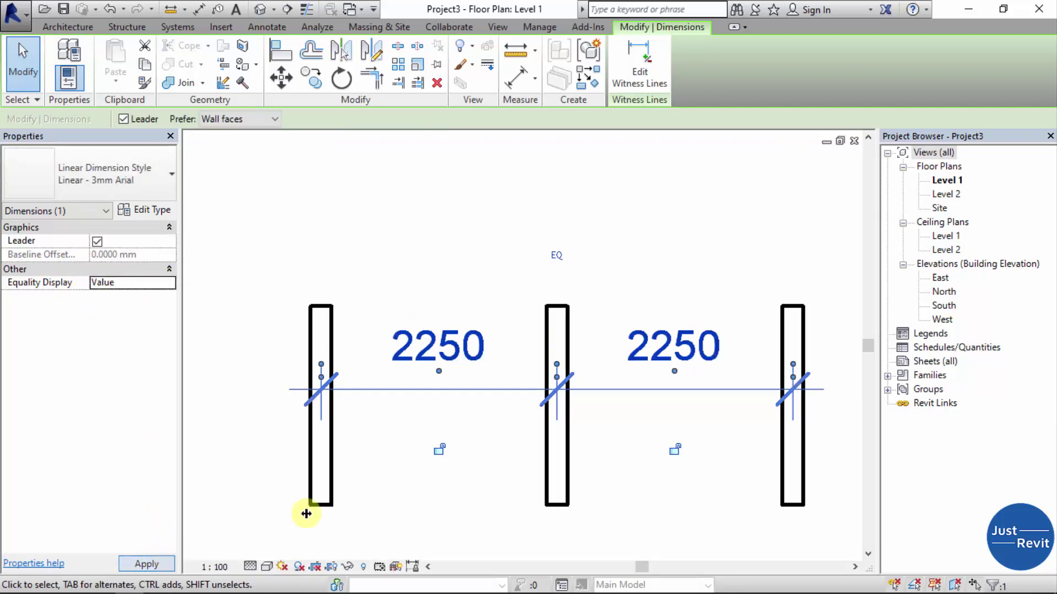
{"action": "left_click", "coordinate": [169, 284]}
{"action": "left_click", "coordinate": [105, 324]}
{"action": "left_click", "coordinate": [144, 565]}
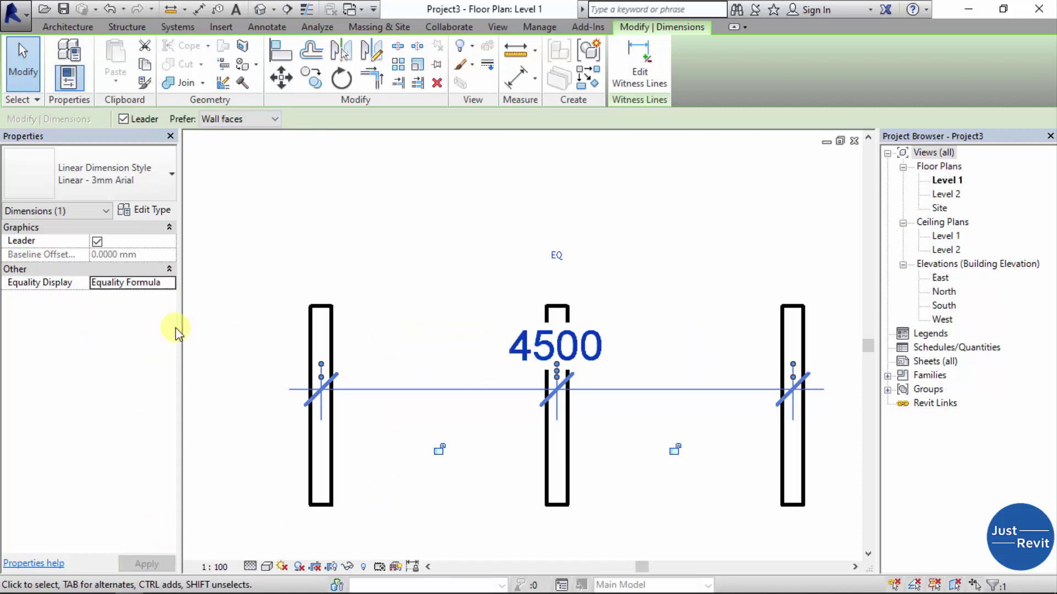
Step: Set the equality display of the short walls' dimension string to Value
{"action": "left_click", "coordinate": [168, 284]}
{"action": "left_click", "coordinate": [110, 296]}
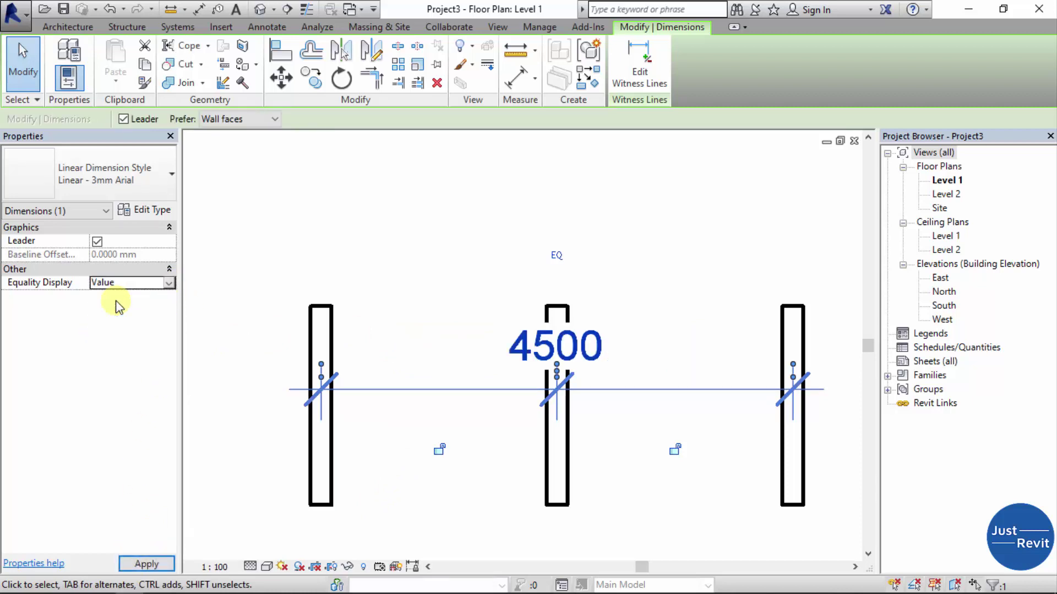
{"action": "left_click", "coordinate": [146, 564]}
{"action": "left_click", "coordinate": [474, 246]}
{"action": "scroll", "coordinate": [486, 229], "scroll_direction": "down", "scroll_amount": 5}
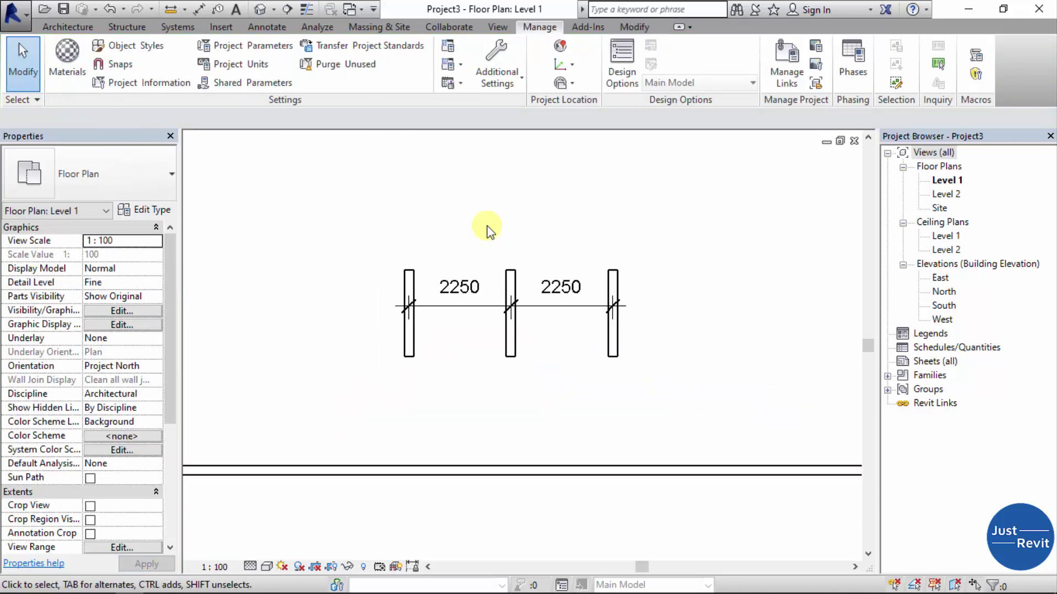
{"action": "middle_click_drag", "start_coordinate": [555, 252], "coordinate": [564, 259]}
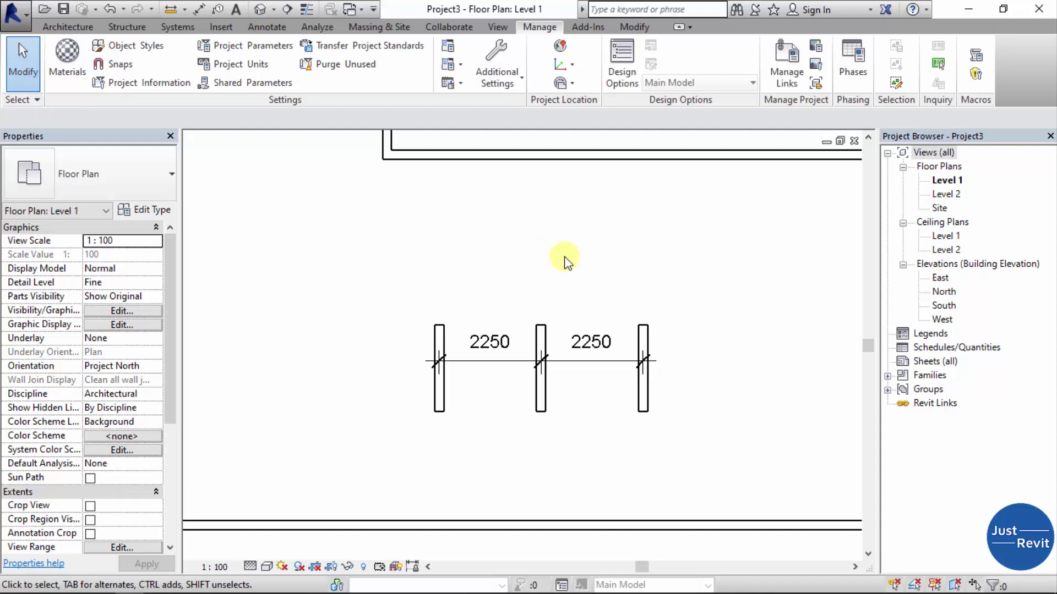
Step: Try to replace the dimension value between the middle and right short walls with the text 1200
{"action": "scroll", "coordinate": [622, 319], "scroll_direction": "up", "scroll_amount": 3}
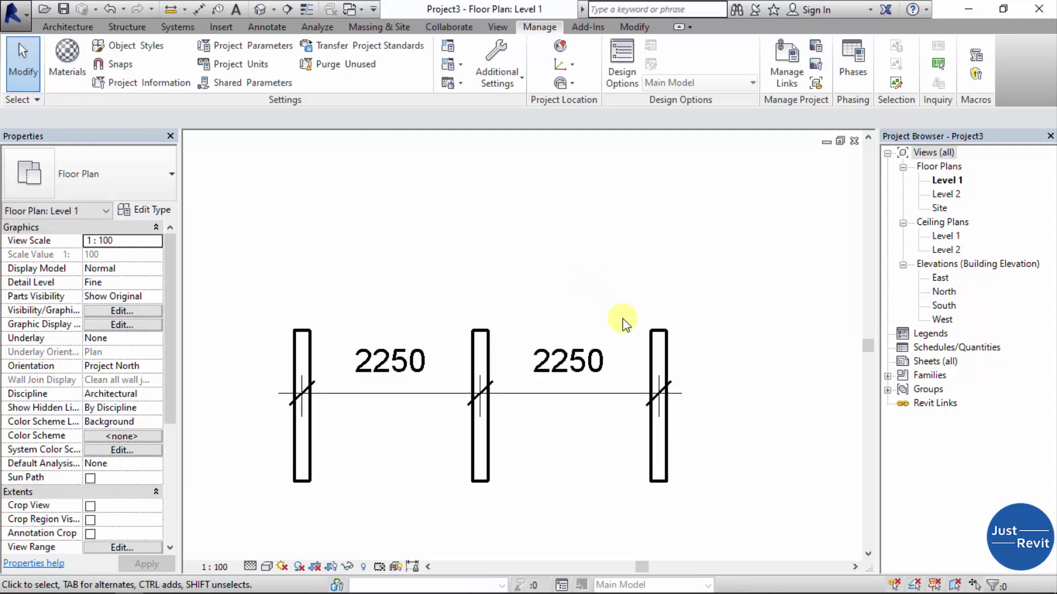
{"action": "scroll", "coordinate": [623, 320], "scroll_direction": "up", "scroll_amount": 2}
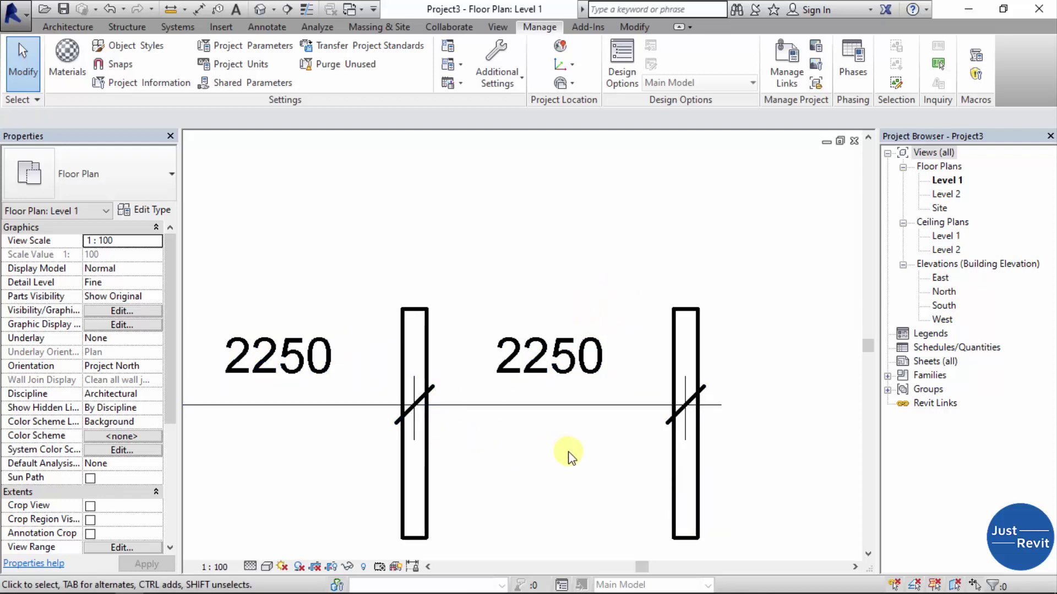
{"action": "scroll", "coordinate": [567, 455], "scroll_direction": "up", "scroll_amount": 2}
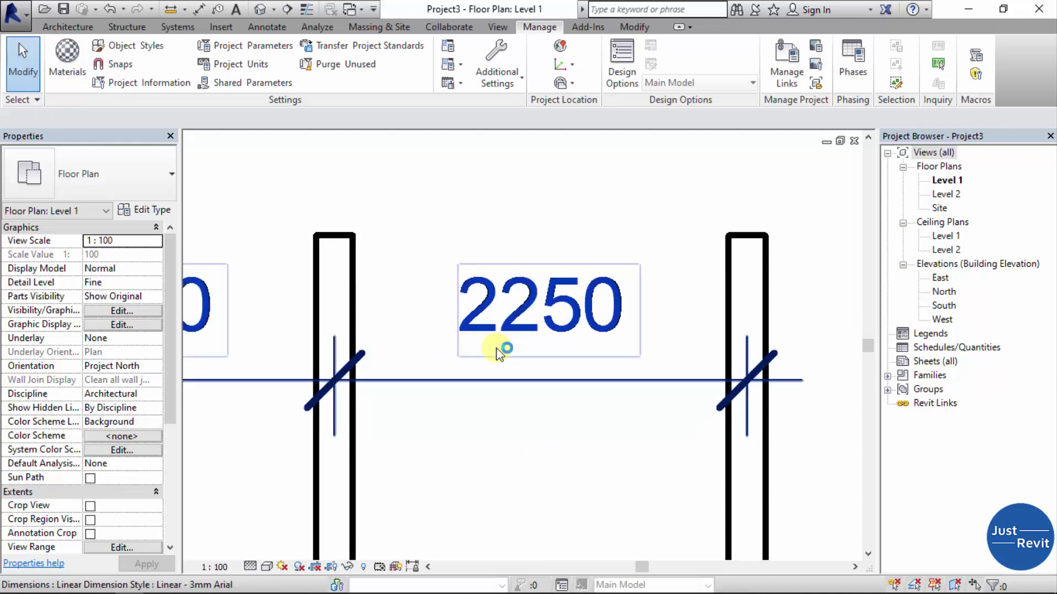
{"action": "left_click", "coordinate": [583, 320]}
{"action": "scroll", "coordinate": [606, 298], "scroll_direction": "down", "scroll_amount": 3}
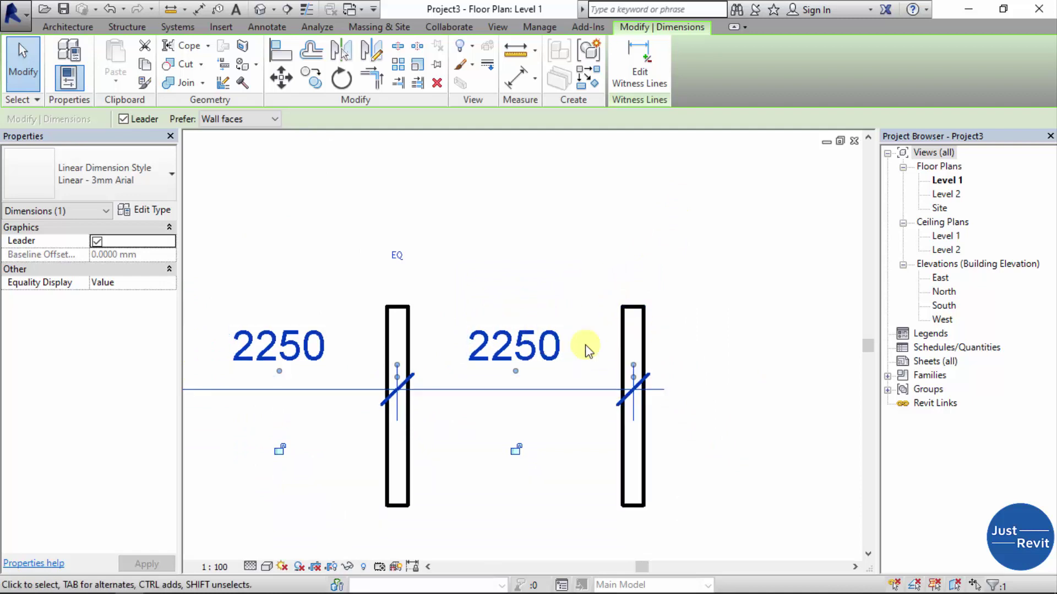
{"action": "left_click", "coordinate": [534, 346]}
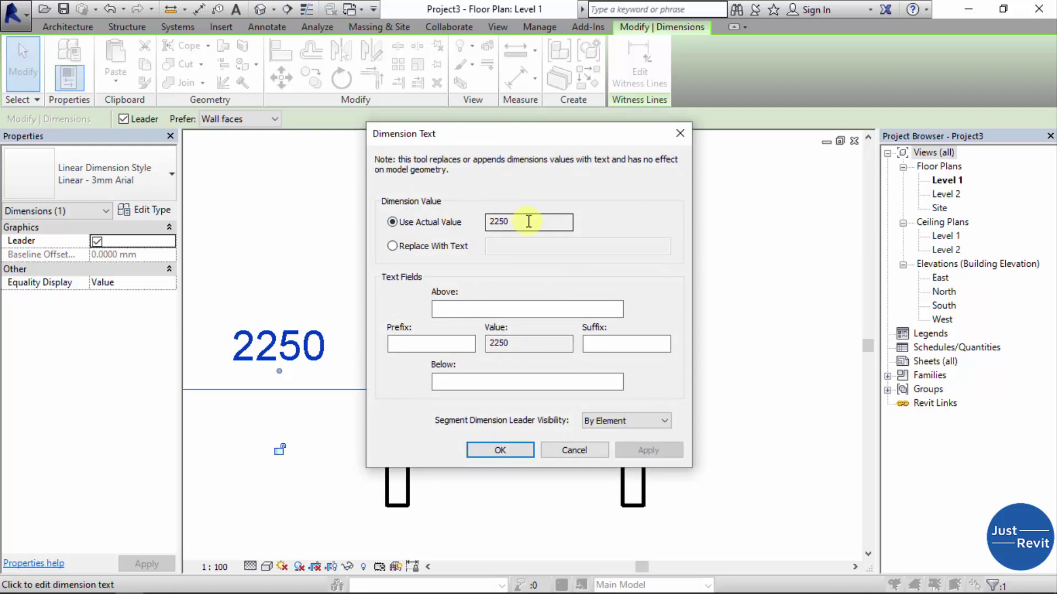
{"action": "left_click", "coordinate": [460, 246]}
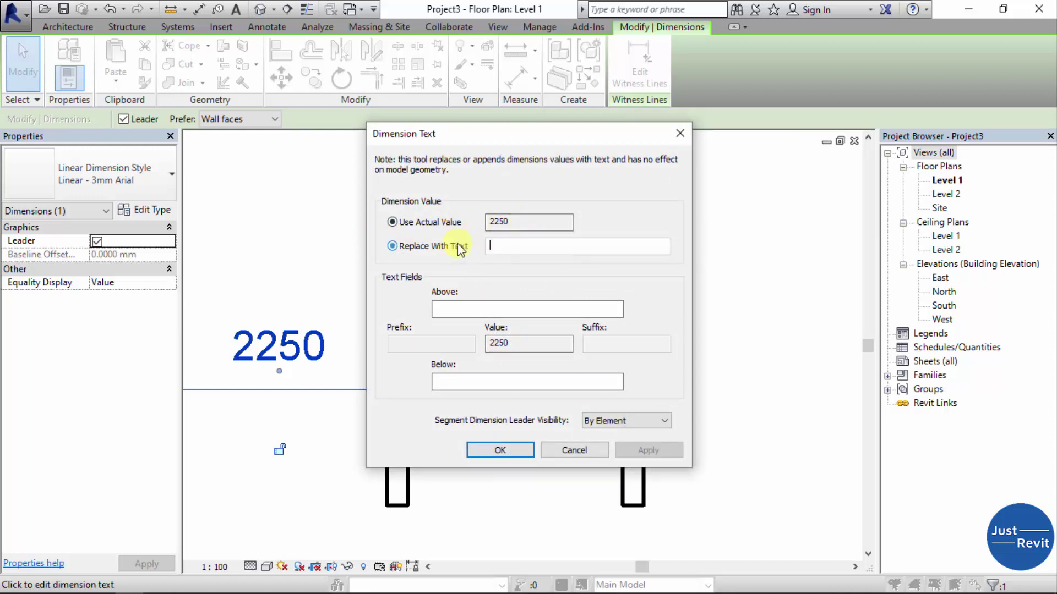
{"action": "type", "text": "1200"}
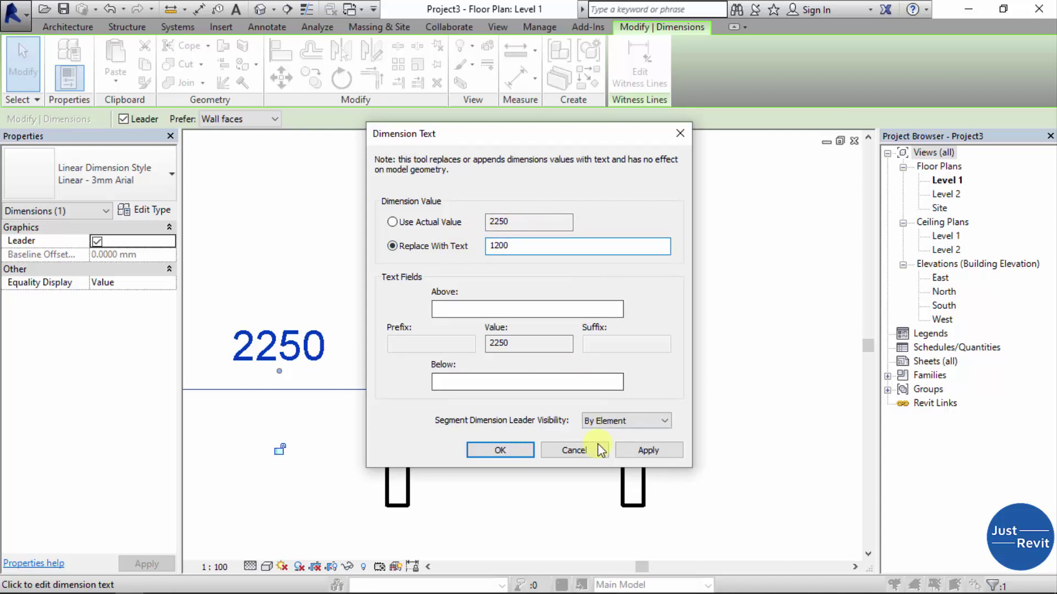
{"action": "left_click", "coordinate": [505, 451]}
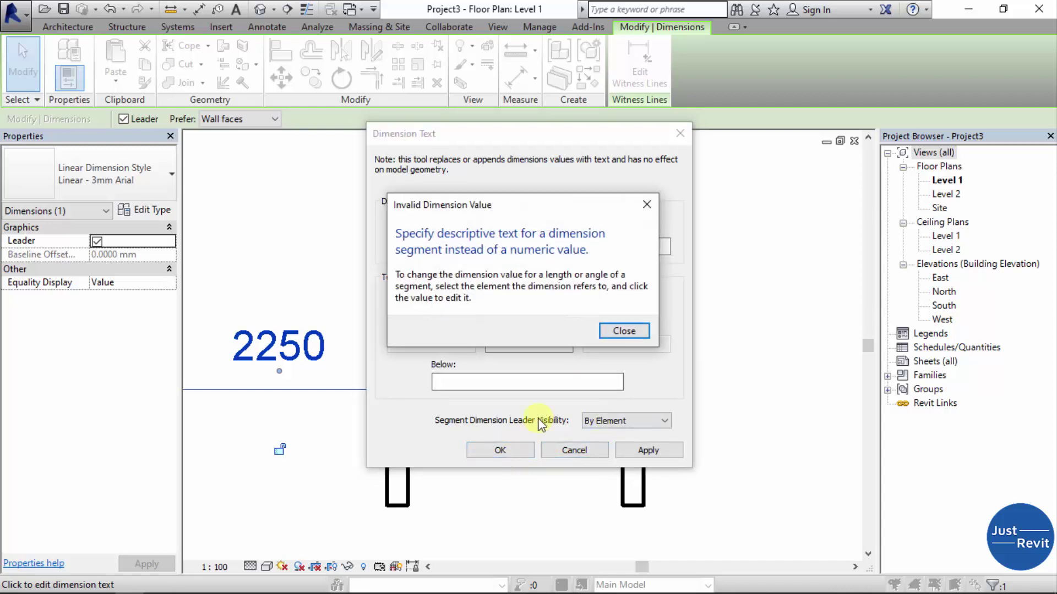
{"action": "left_click", "coordinate": [612, 333]}
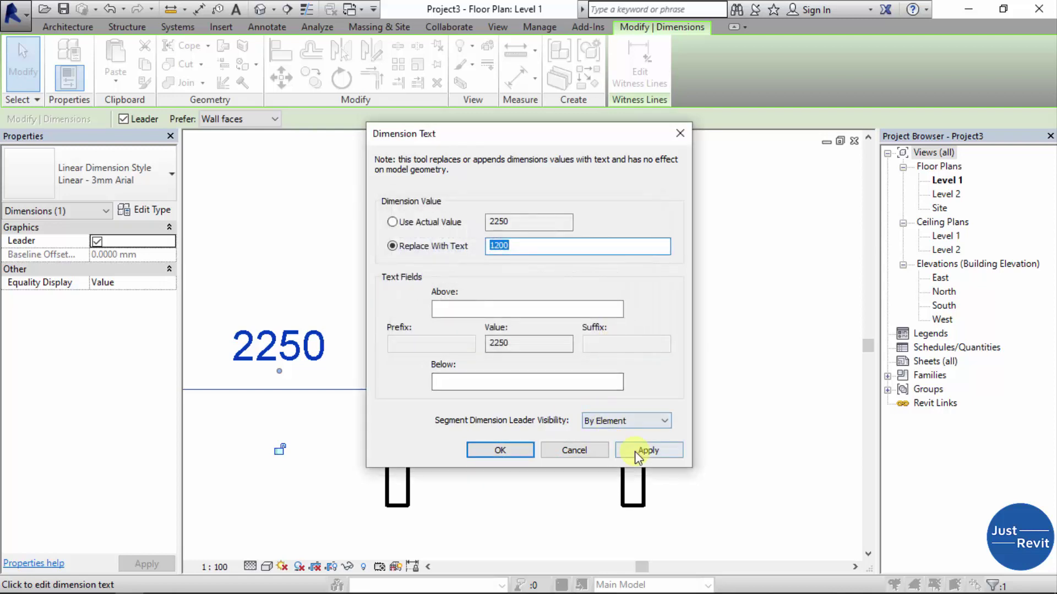
{"action": "left_click", "coordinate": [637, 451]}
{"action": "left_click", "coordinate": [633, 329]}
{"action": "left_click", "coordinate": [498, 449]}
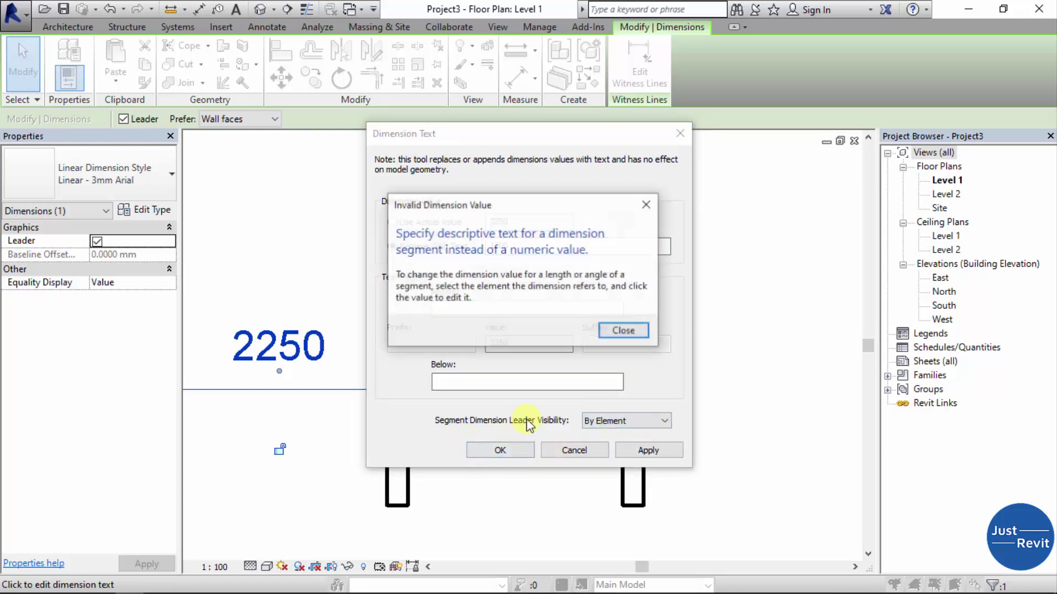
{"action": "left_click", "coordinate": [616, 333]}
{"action": "left_click", "coordinate": [678, 135]}
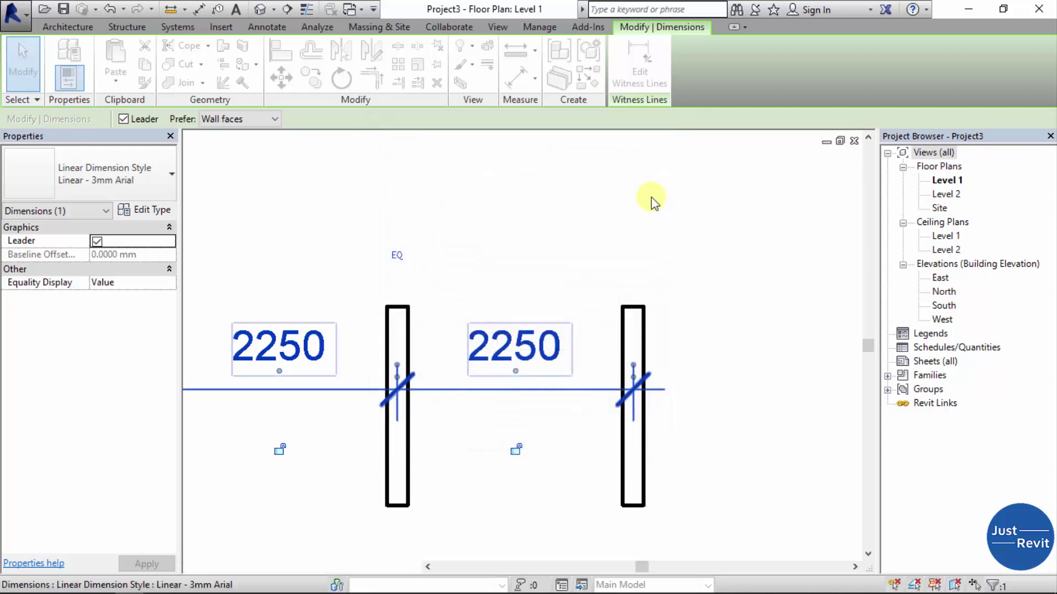
Step: Replace the dimension value between the middle and right short walls with a left-to-right mark followed by the text 1200
{"action": "left_click", "coordinate": [513, 328]}
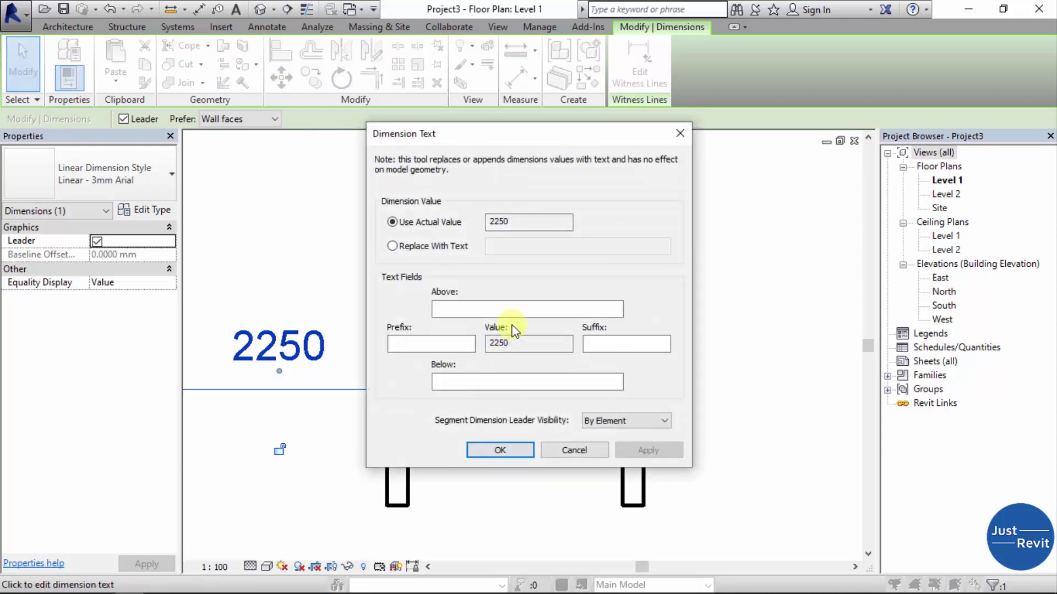
{"action": "left_click", "coordinate": [453, 249]}
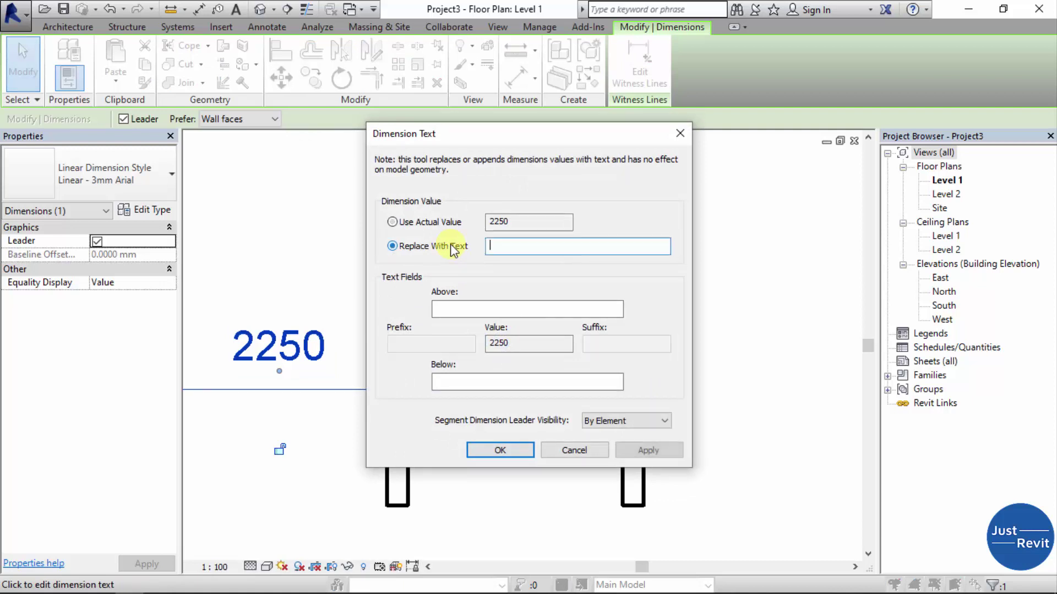
{"action": "right_click", "coordinate": [504, 247]}
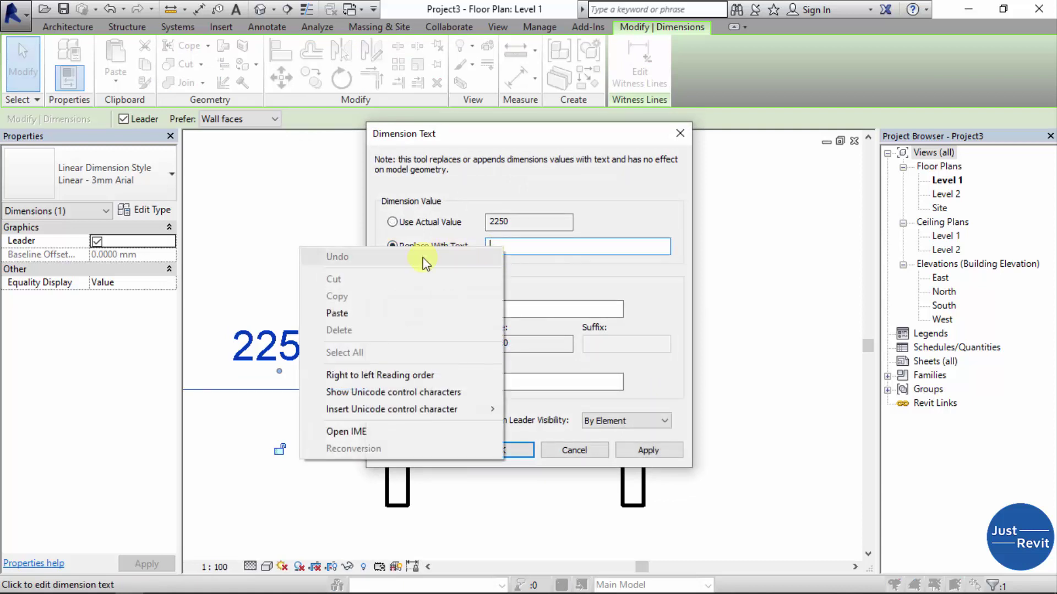
{"action": "mouse_move", "coordinate": [373, 414]}
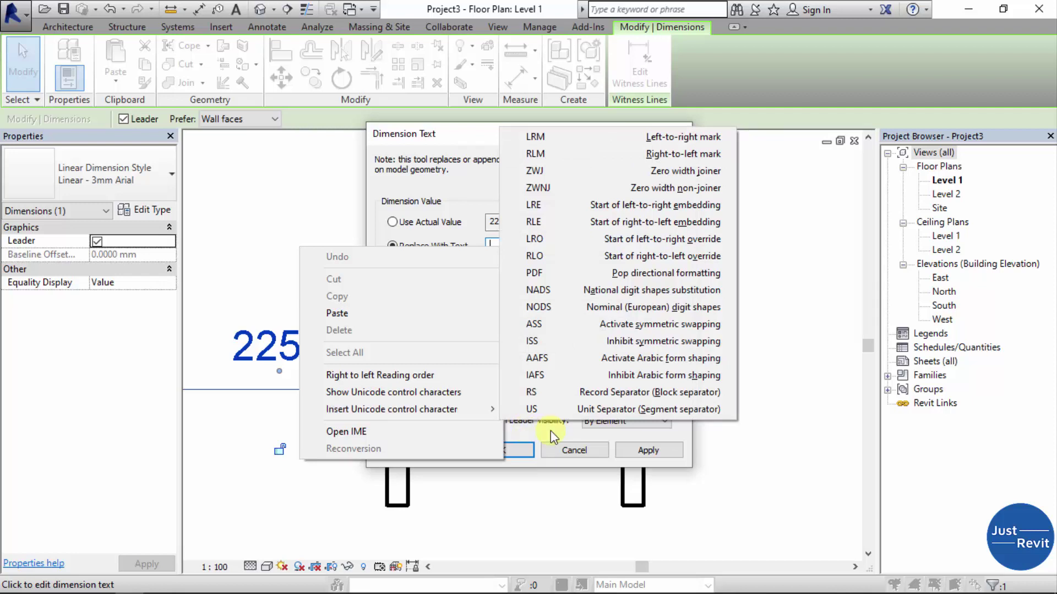
{"action": "left_click", "coordinate": [650, 136]}
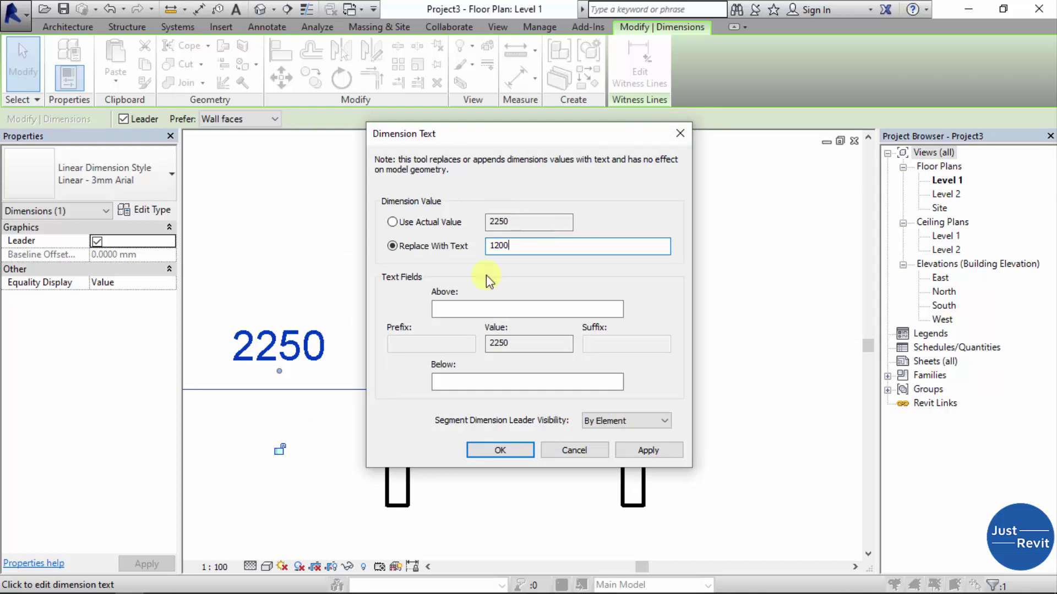
{"action": "left_click", "coordinate": [480, 447]}
{"action": "left_click", "coordinate": [720, 268]}
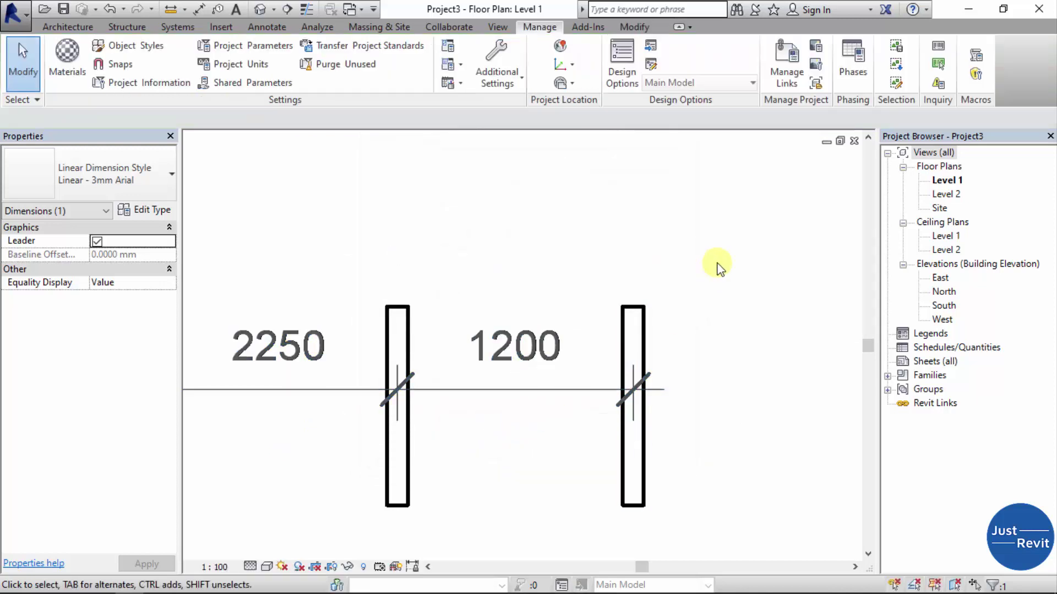
Step: Restore the dimension between the middle and right short walls to its actual value
{"action": "left_click", "coordinate": [534, 344]}
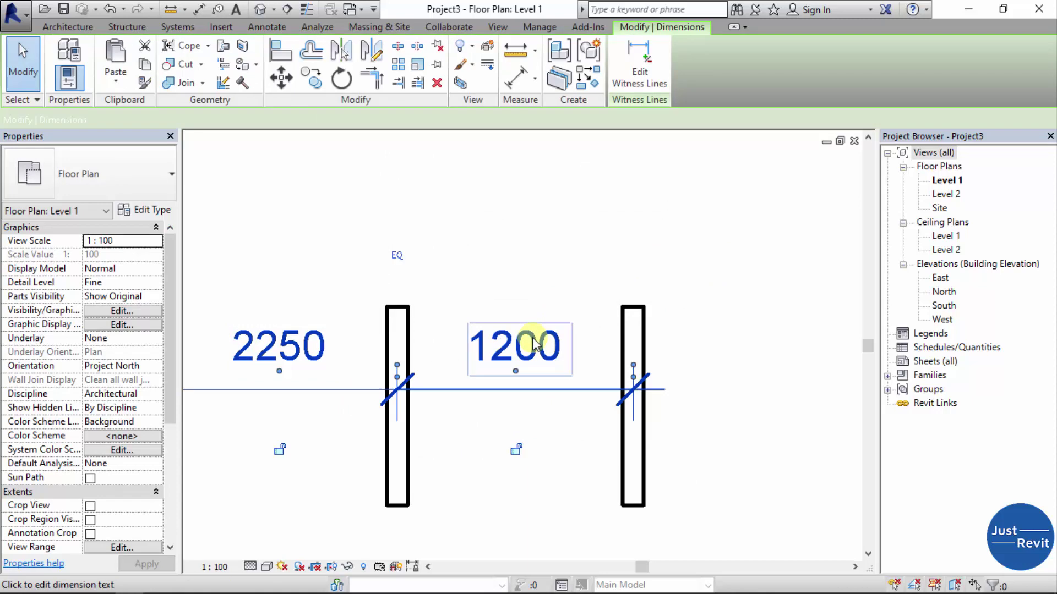
{"action": "left_click", "coordinate": [151, 210]}
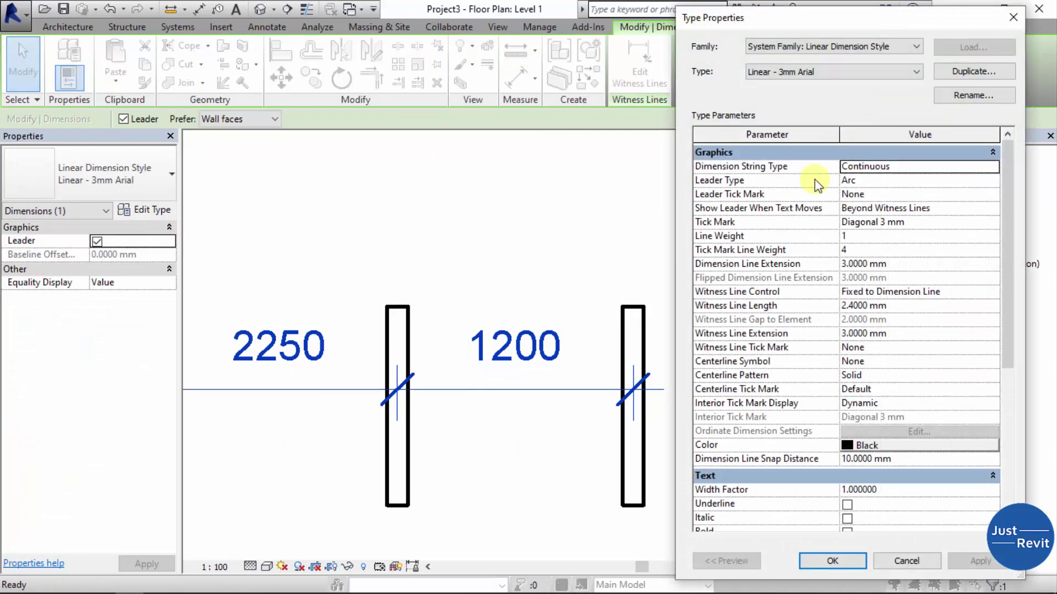
{"action": "left_click", "coordinate": [1013, 17]}
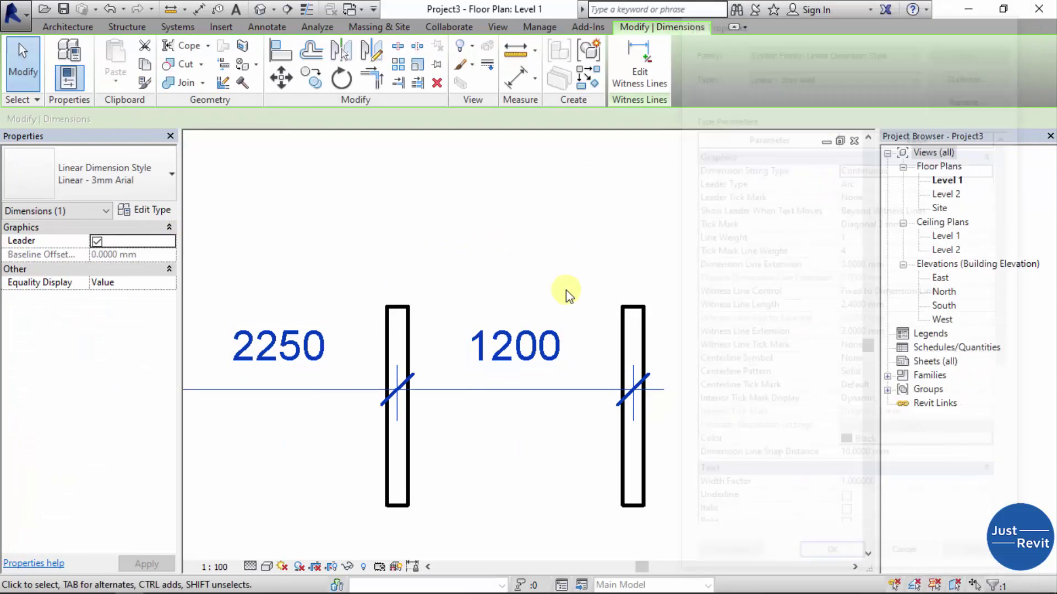
{"action": "left_click", "coordinate": [503, 348]}
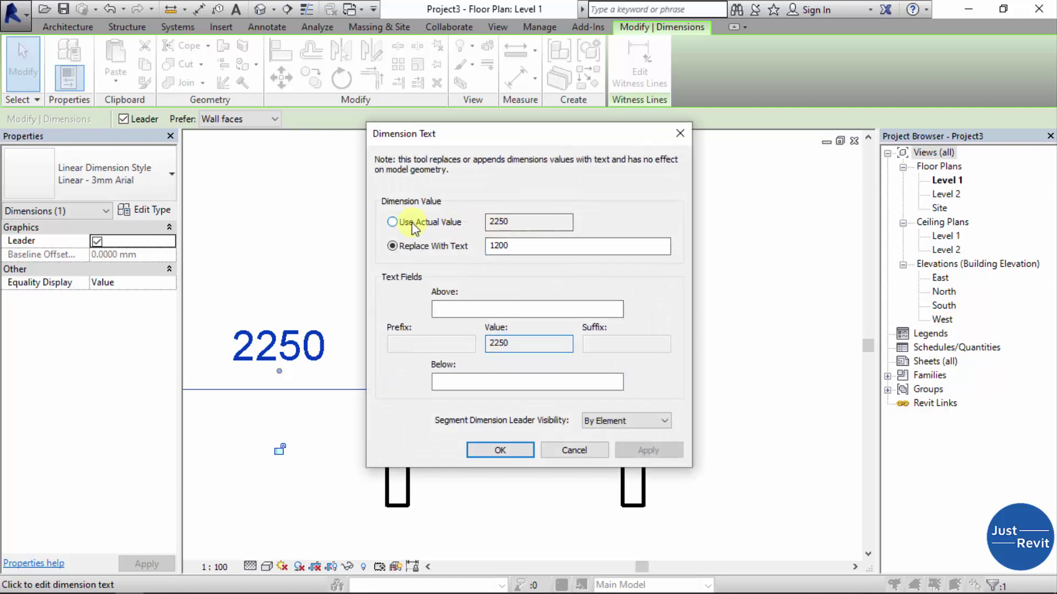
{"action": "left_click", "coordinate": [392, 222]}
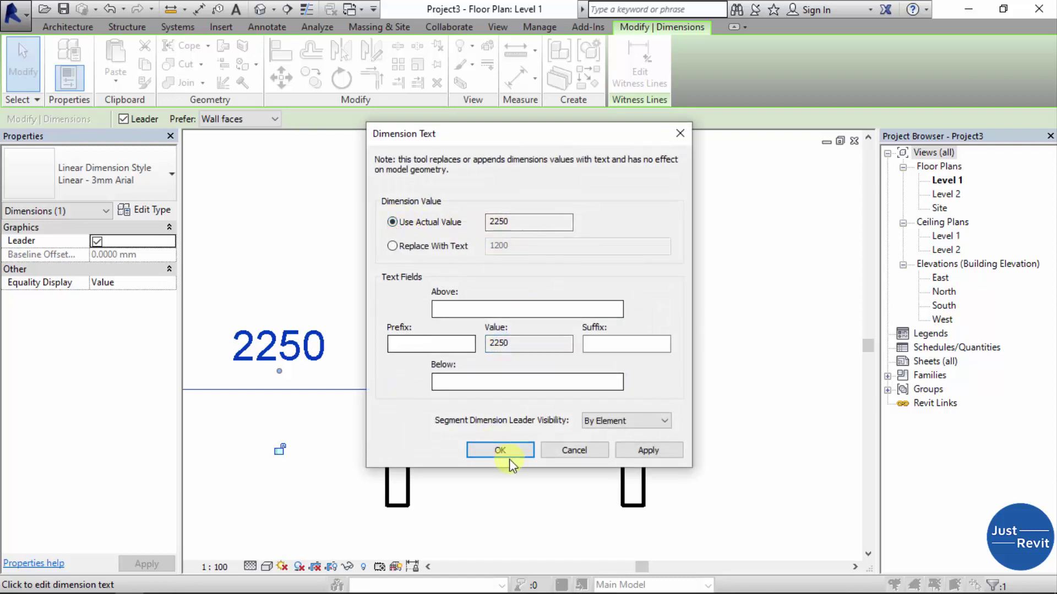
{"action": "left_click", "coordinate": [501, 450]}
{"action": "left_click", "coordinate": [674, 337]}
{"action": "scroll", "coordinate": [625, 247], "scroll_direction": "down", "scroll_amount": 2}
{"action": "mouse_move", "coordinate": [543, 255]}
{"action": "middle_mouse_down"}
{"action": "mouse_move", "coordinate": [567, 239]}
{"action": "mouse_move", "coordinate": [556, 240]}
{"action": "middle_mouse_up"}
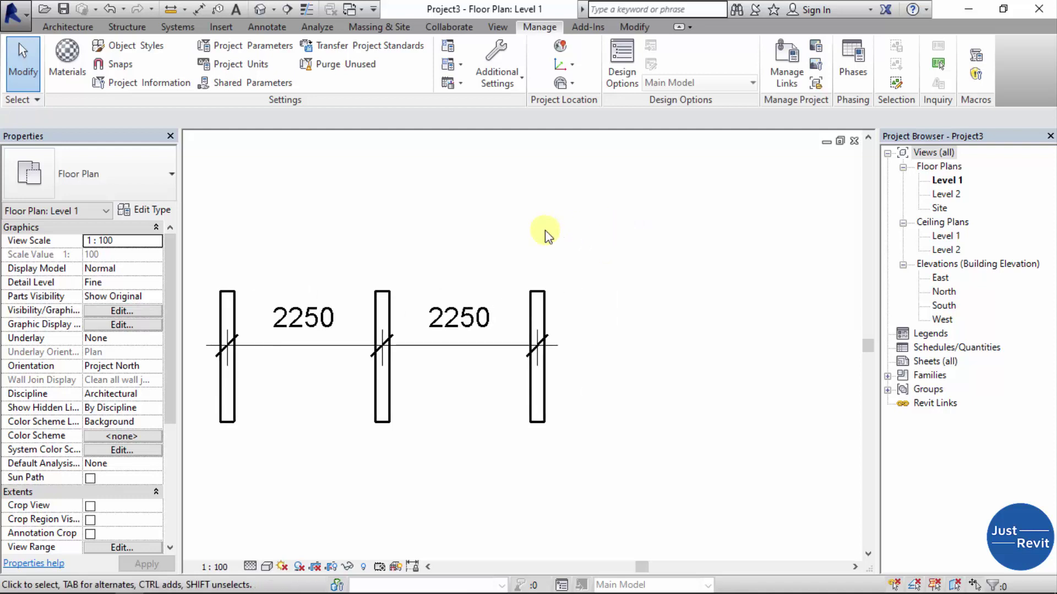
{"action": "scroll", "coordinate": [567, 255], "scroll_direction": "up", "scroll_amount": 1}
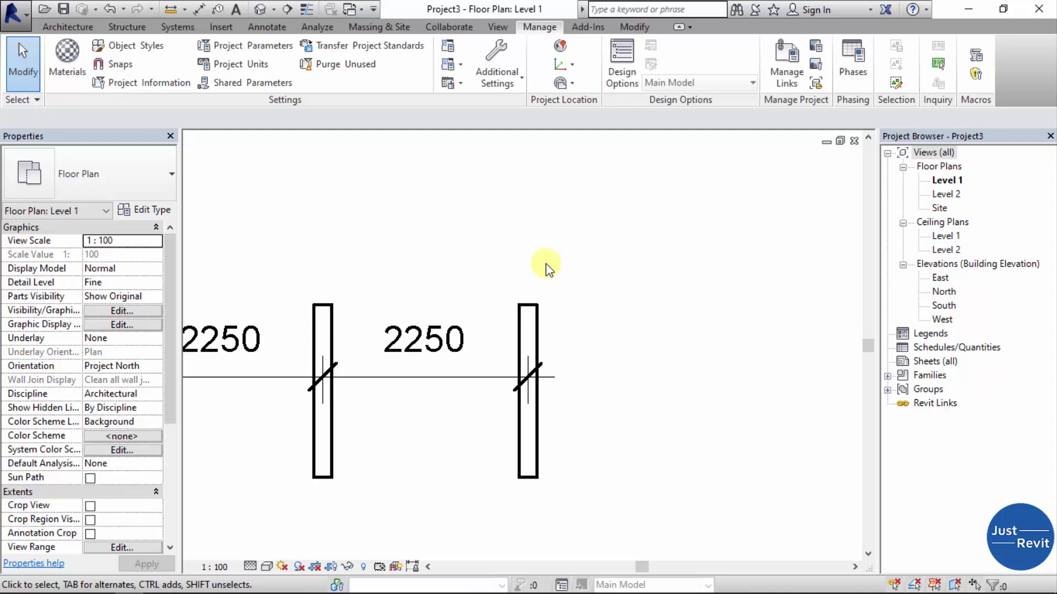